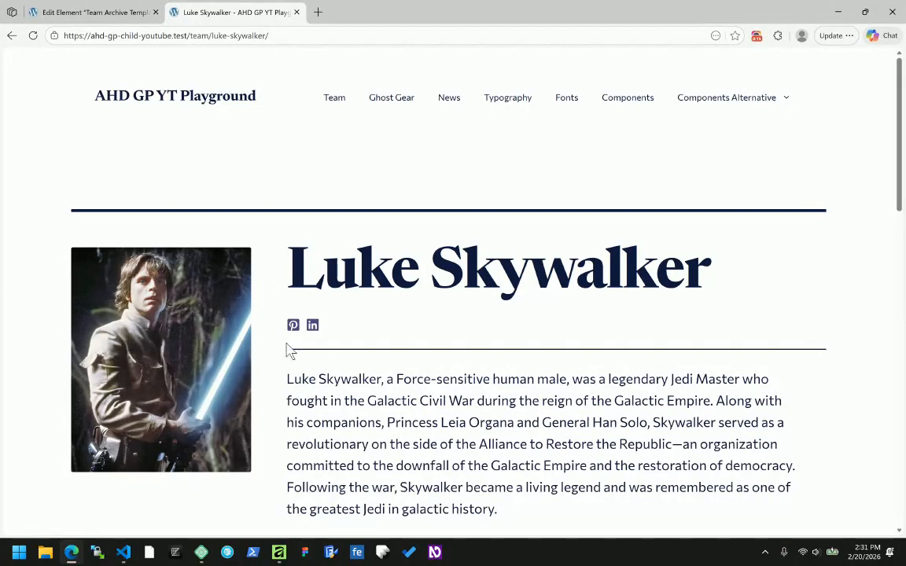
# Step: Inspect the markup of the team member's name heading on the single team page, and close the developer tools
pyautogui.rightClick(347, 286)
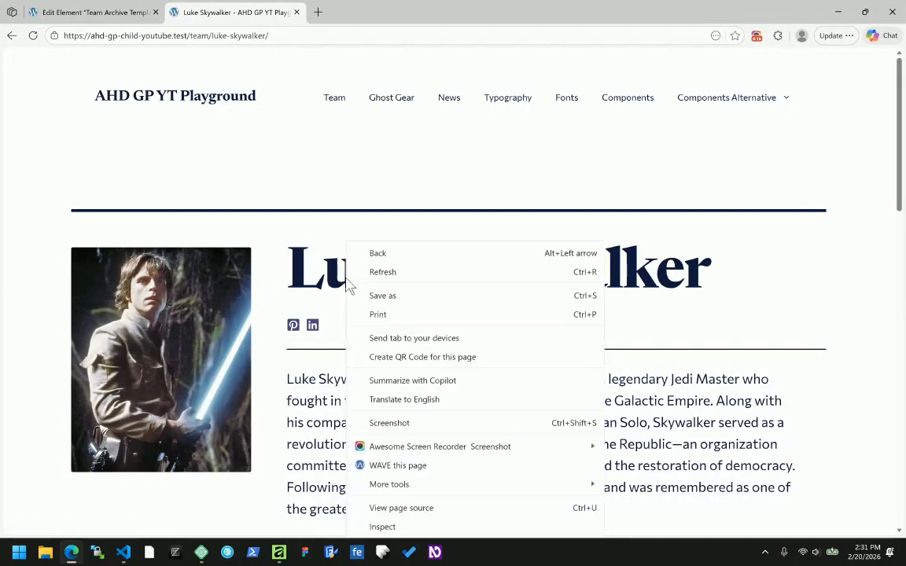
pyautogui.click(382, 525)
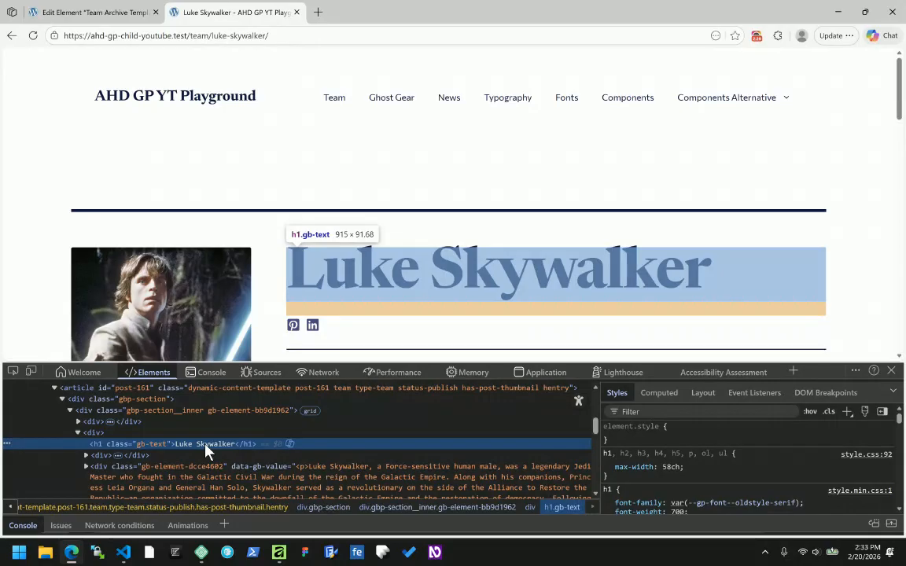
pyautogui.click(890, 372)
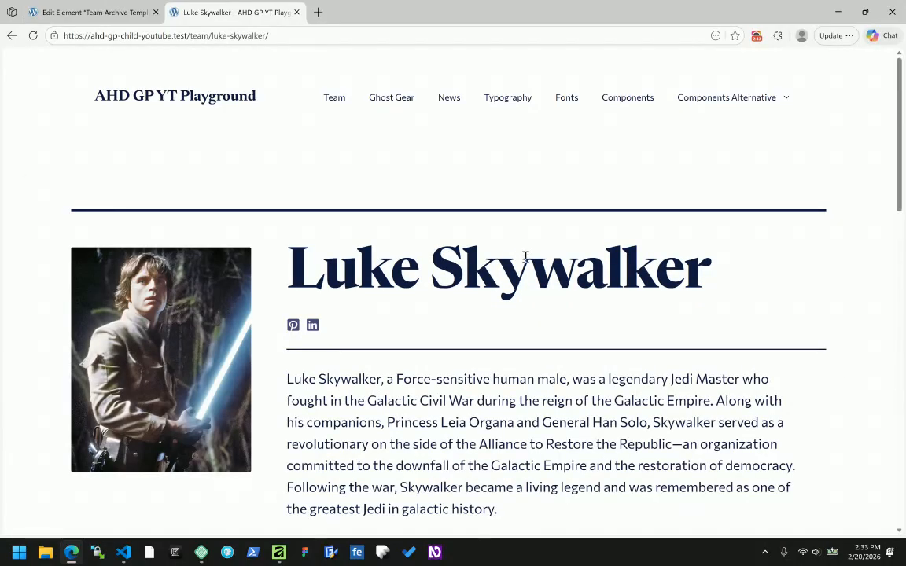
# Step: Leave the Team Archive Template editor, open the Team Member fields ACF field group, and review the Title field's settings
pyautogui.click(105, 14)
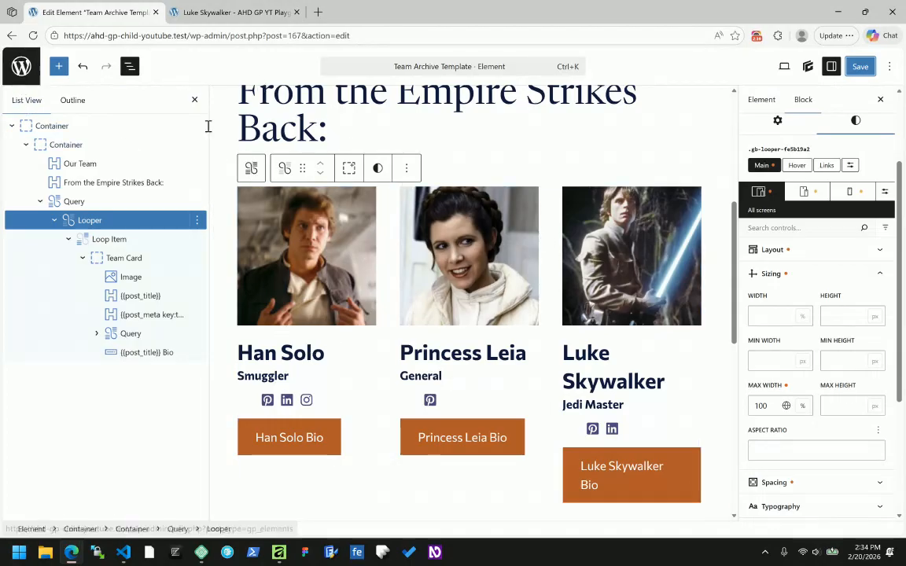
pyautogui.click(22, 69)
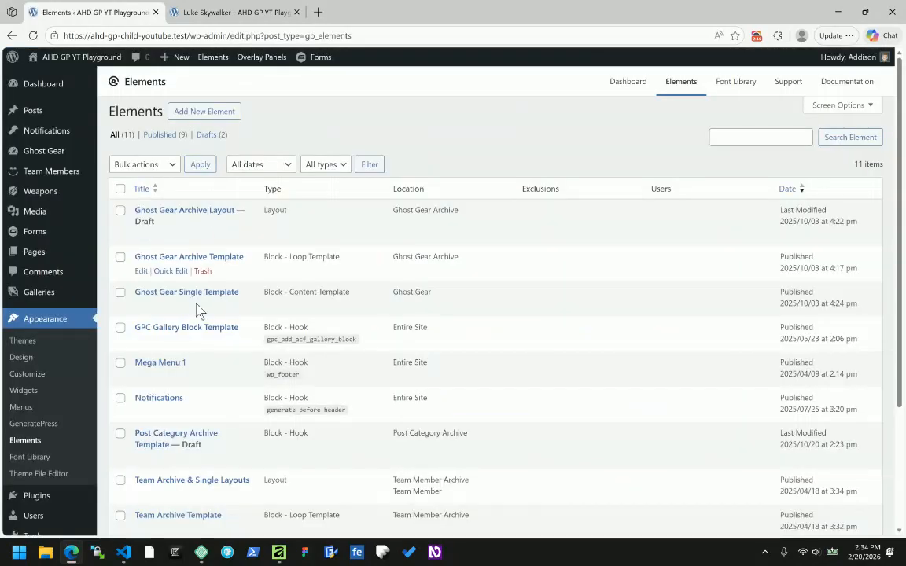
pyautogui.scroll(-3, 152, 369)
pyautogui.moveTo(26, 411)
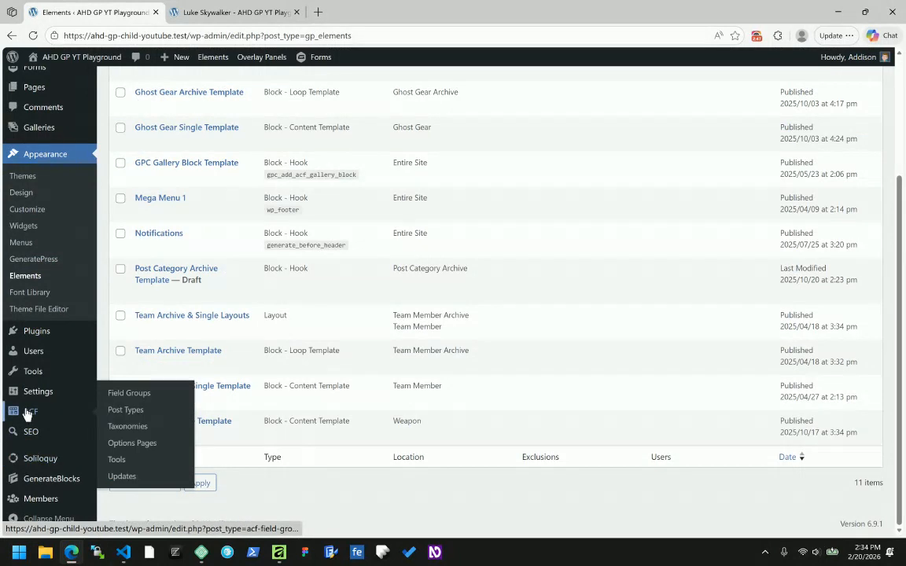
pyautogui.click(126, 394)
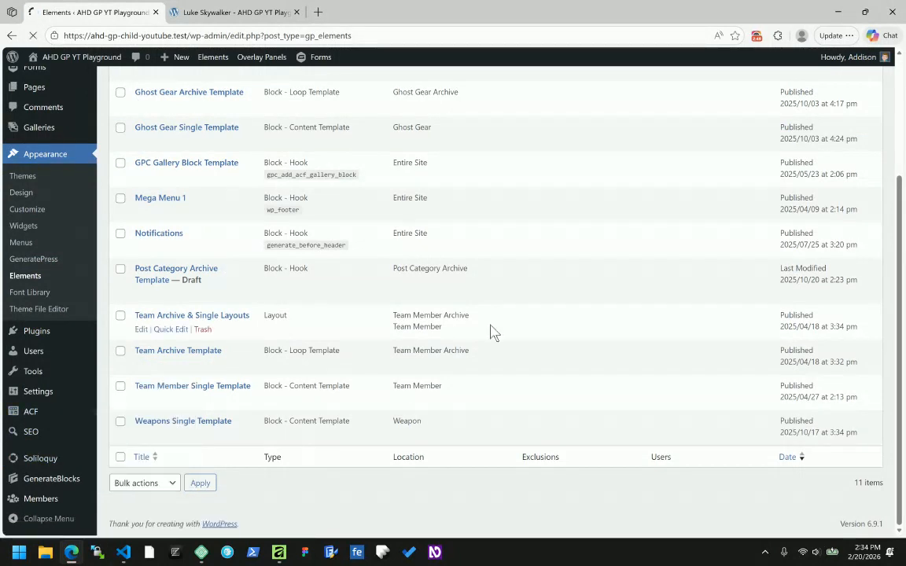
pyautogui.scroll(-1, 253, 331)
pyautogui.scroll(-1, 253, 330)
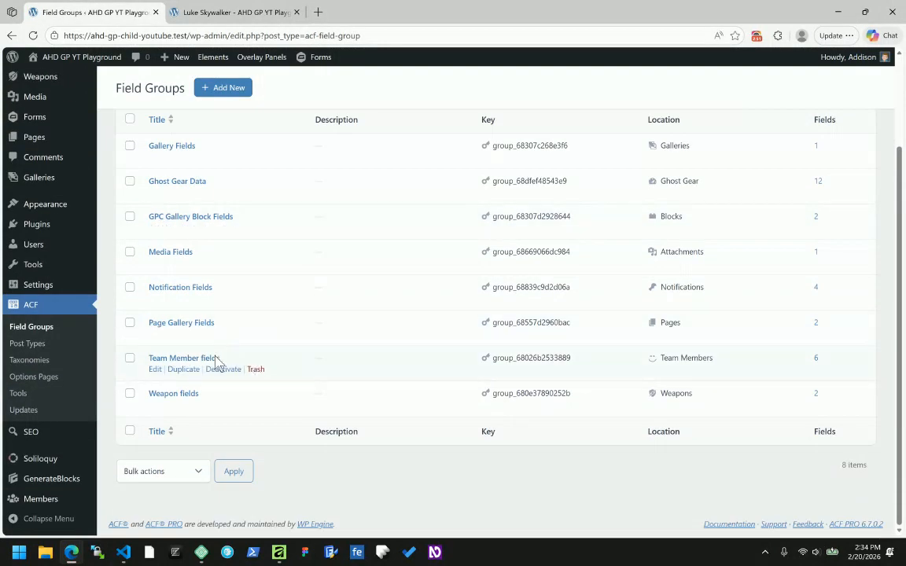
pyautogui.click(173, 360)
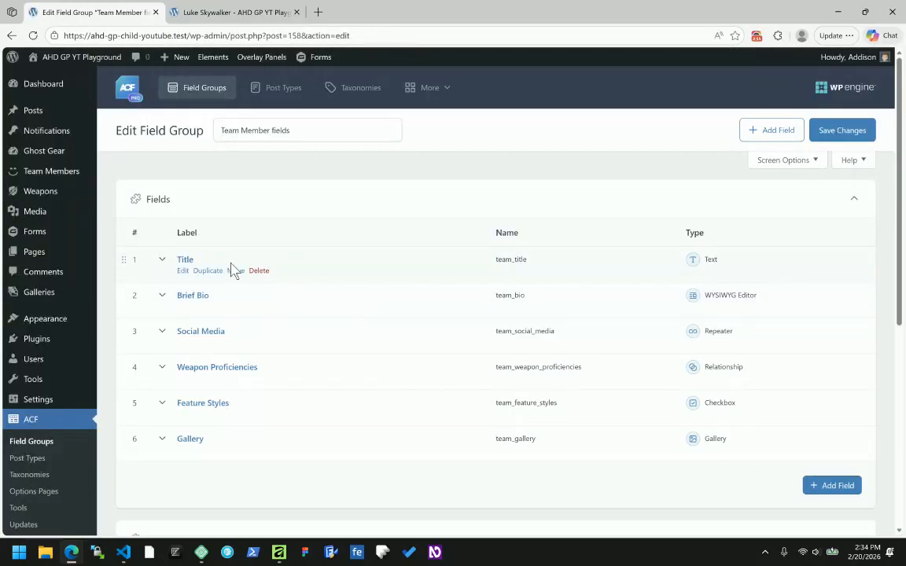
pyautogui.click(163, 262)
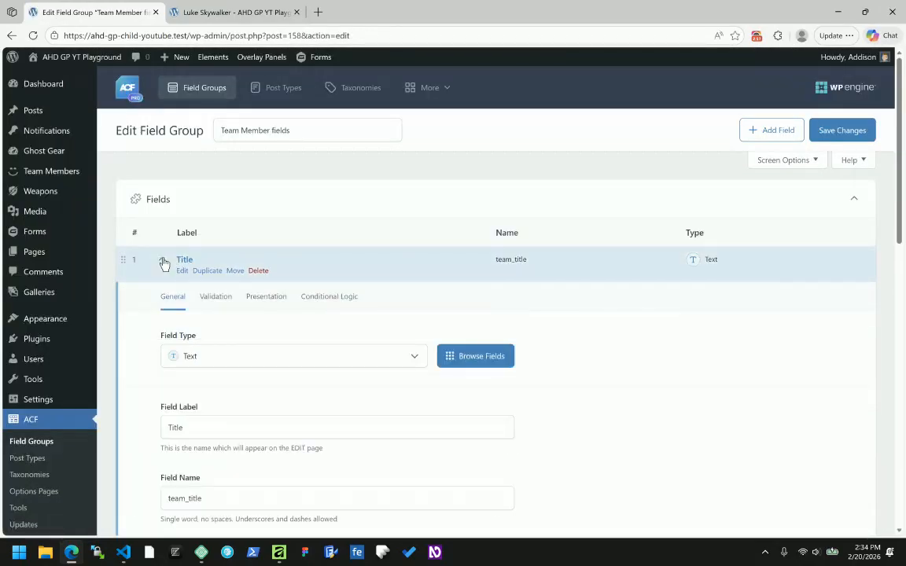
pyautogui.click(163, 261)
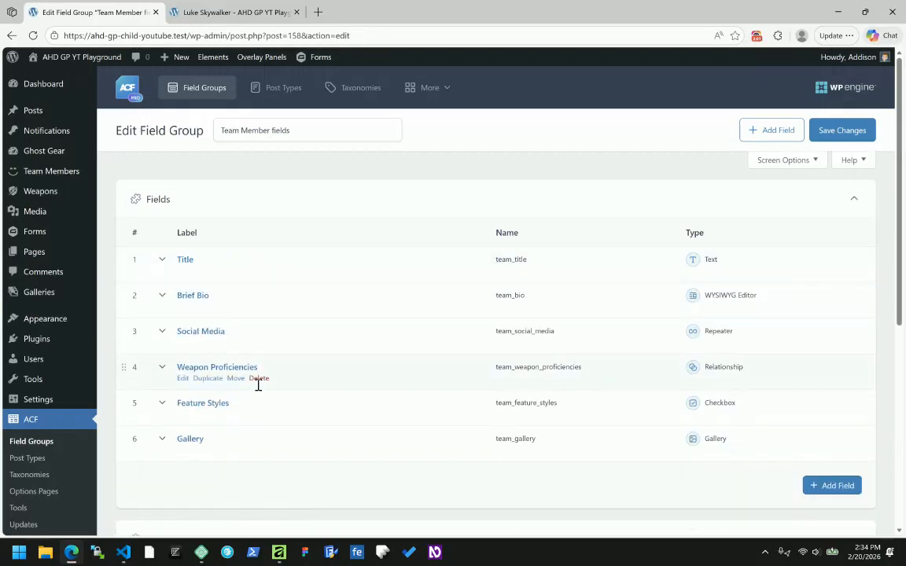
# Step: Add a text field labelled First Name with the field name team_f_name to the field group
pyautogui.click(824, 494)
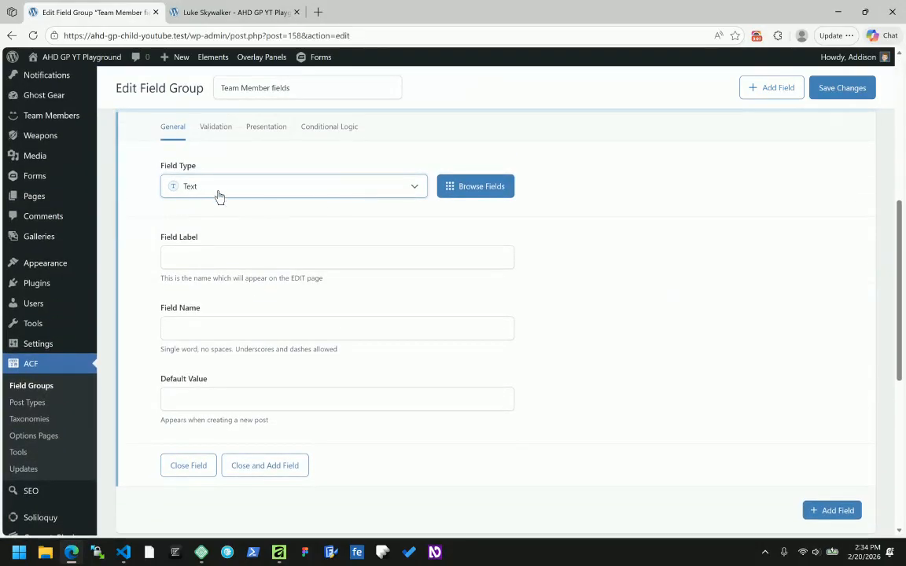
pyautogui.click(222, 256)
pyautogui.write('team')
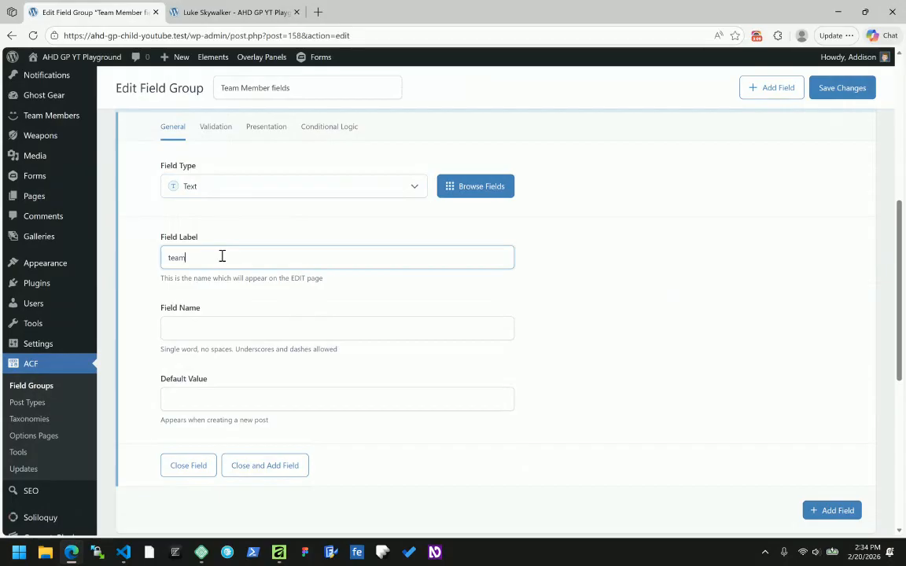
pyautogui.write('_f_name')
pyautogui.doubleClick(190, 259)
pyautogui.hotkey('ctrl', 'x')
pyautogui.click(184, 327)
pyautogui.hotkey('ctrl', 'v')
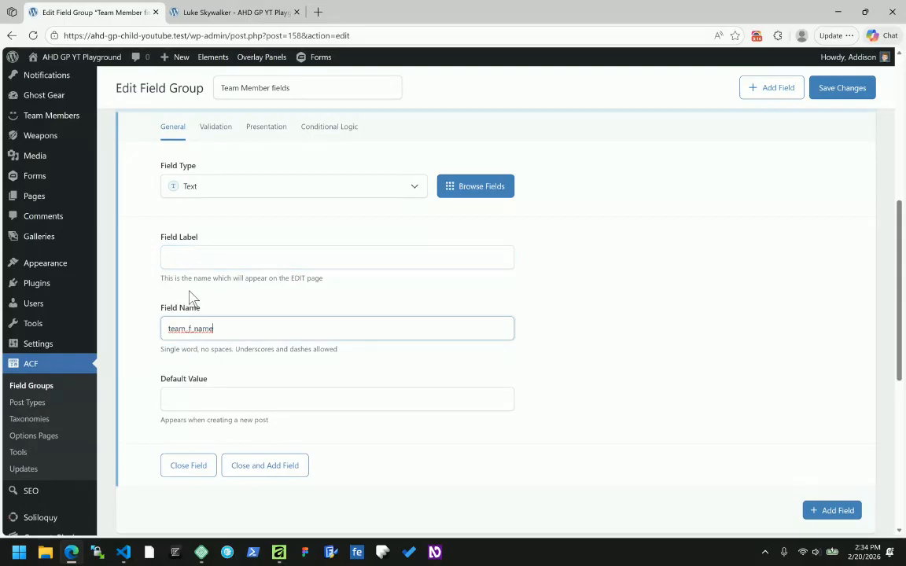
pyautogui.click(174, 258)
pyautogui.write('First Name')
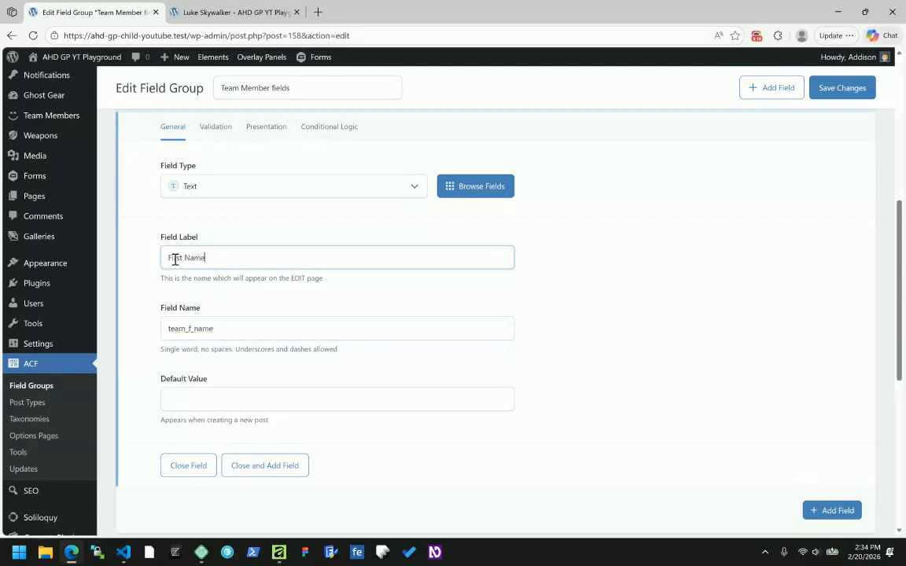
pyautogui.scroll(1, 275, 250)
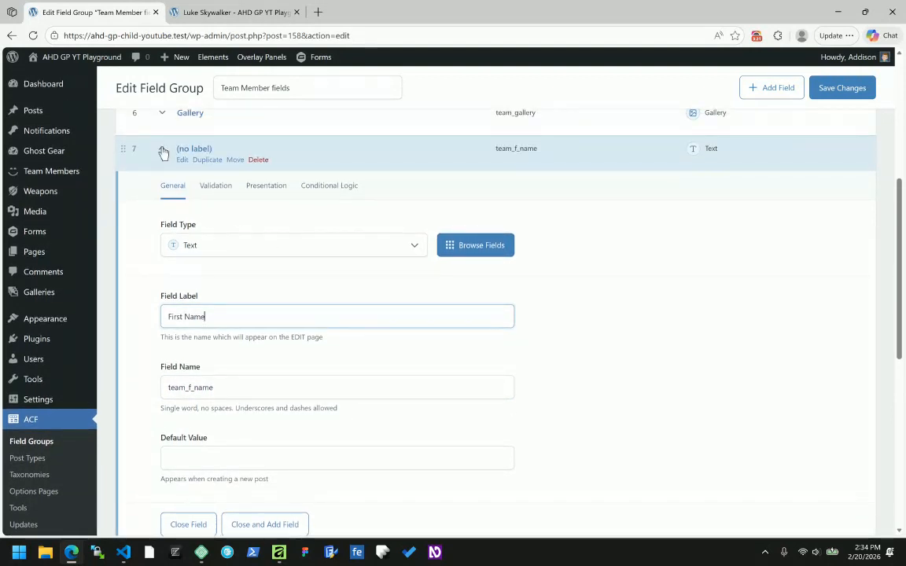
pyautogui.click(163, 152)
# Step: Duplicate the First Name field and label the copy Last Name
pyautogui.click(209, 161)
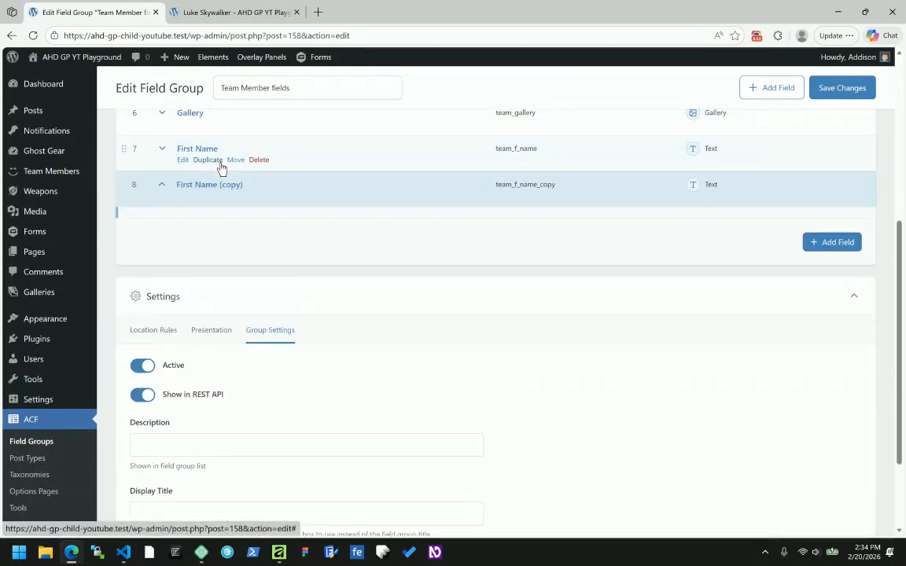
pyautogui.click(216, 188)
pyautogui.moveTo(241, 358); pyautogui.dragTo(152, 355)
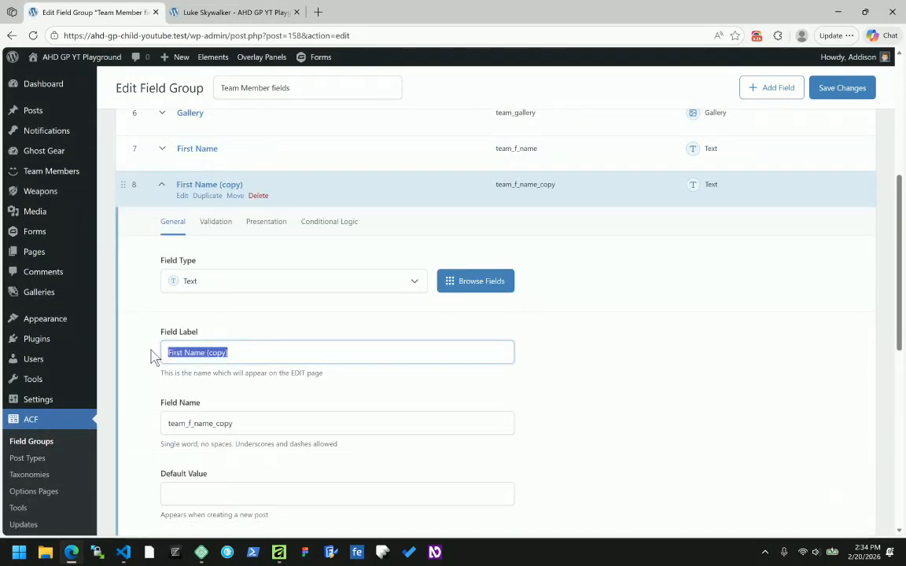
pyautogui.write('Last Name')
pyautogui.press('Tab')
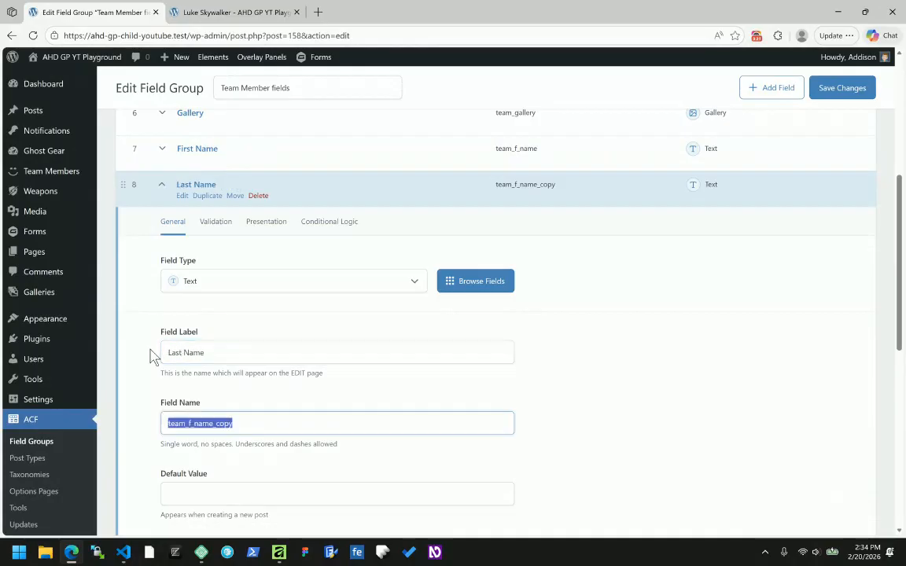
# Step: Set the Last Name field's field name to team_last_name and collapse its settings
pyautogui.press('End')
pyautogui.press('BackSpace')
pyautogui.press('BackSpace')
pyautogui.press('BackSpace')
pyautogui.press('BackSpace')
pyautogui.press('BackSpace')
pyautogui.press('Left')
pyautogui.press('Left')
pyautogui.press('Left')
pyautogui.press('Left')
pyautogui.press('Left')
pyautogui.press('BackSpace')
pyautogui.write('l')
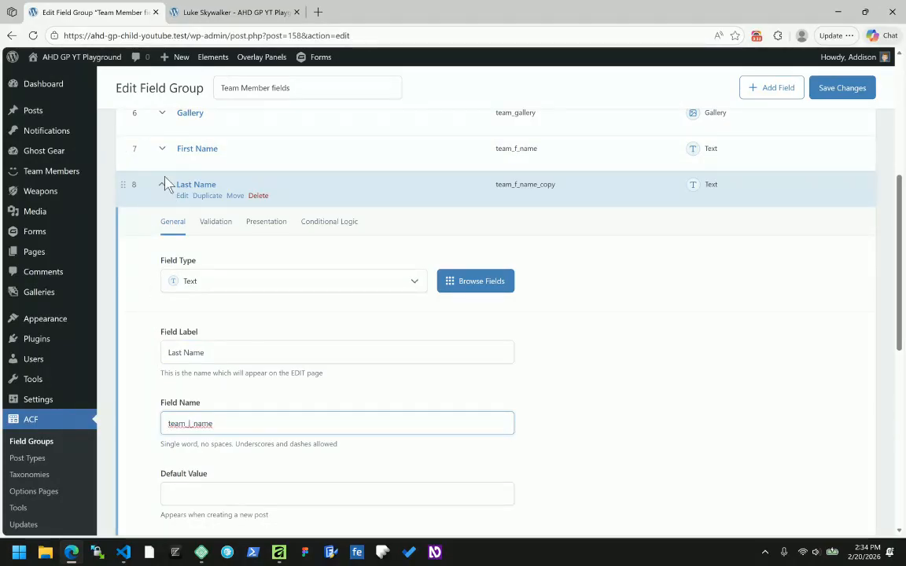
pyautogui.scroll(2, 549, 220)
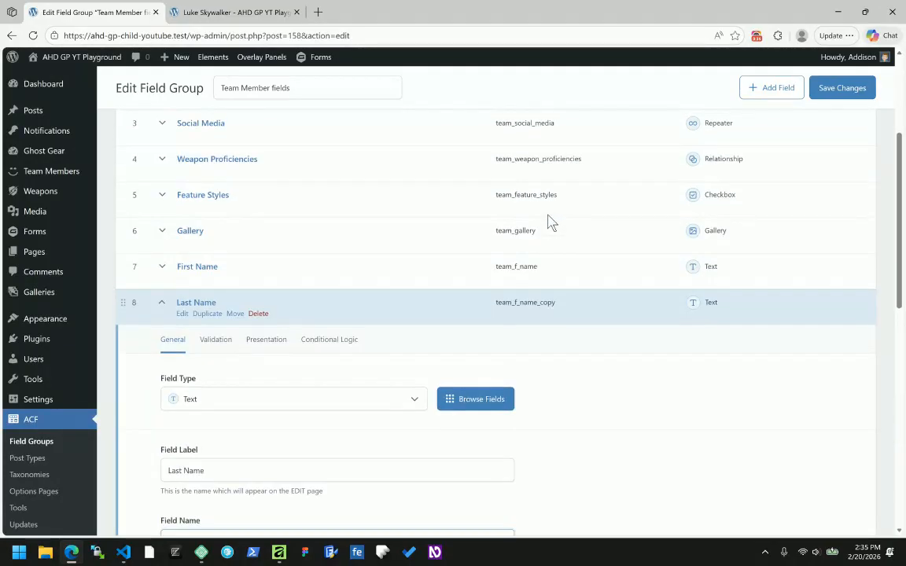
pyautogui.scroll(2, 550, 221)
pyautogui.scroll(-2, 548, 220)
pyautogui.scroll(-3, 267, 417)
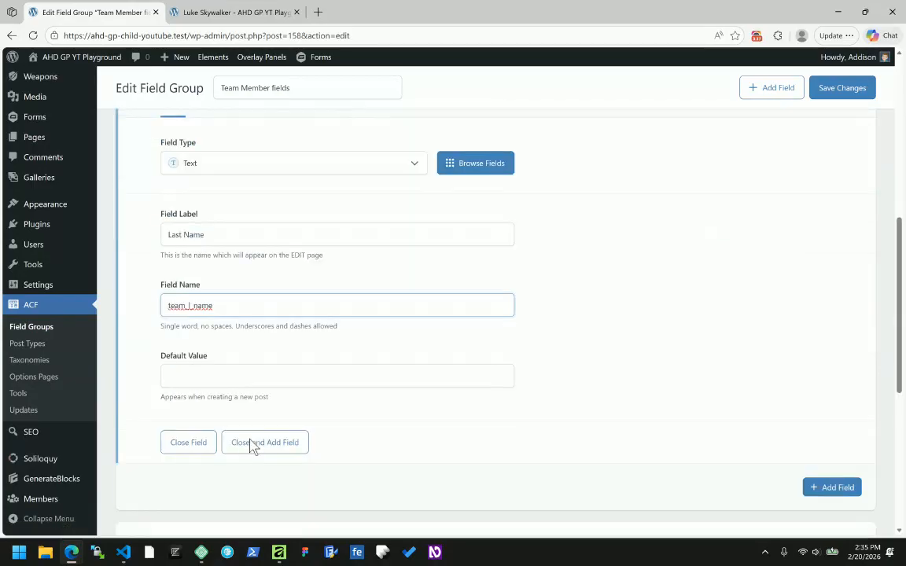
pyautogui.write('ast')
pyautogui.scroll(2, 202, 311)
pyautogui.click(157, 184)
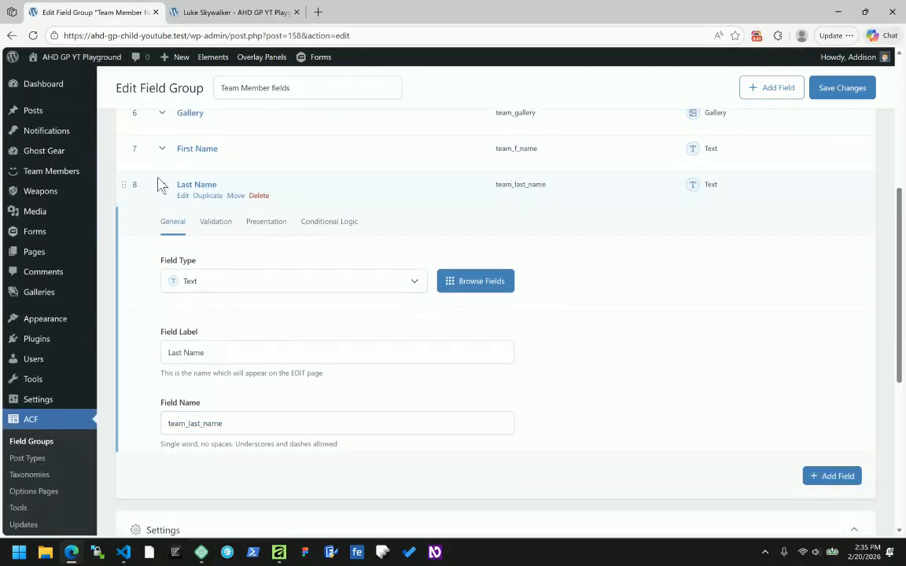
# Step: Change the First Name field's field name to team_first_name and collapse its settings
pyautogui.click(163, 149)
pyautogui.click(190, 387)
pyautogui.write('irst_name')
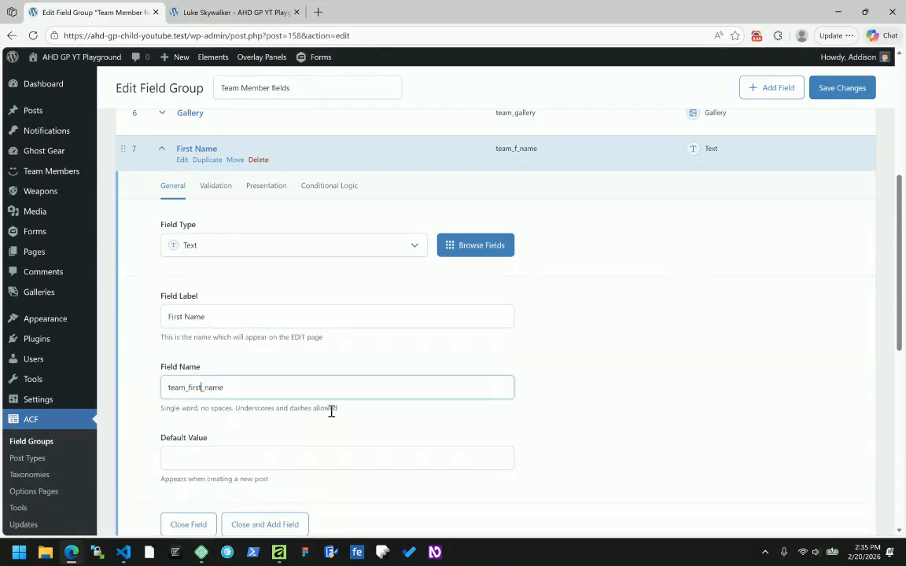
pyautogui.scroll(2, 235, 322)
pyautogui.click(162, 267)
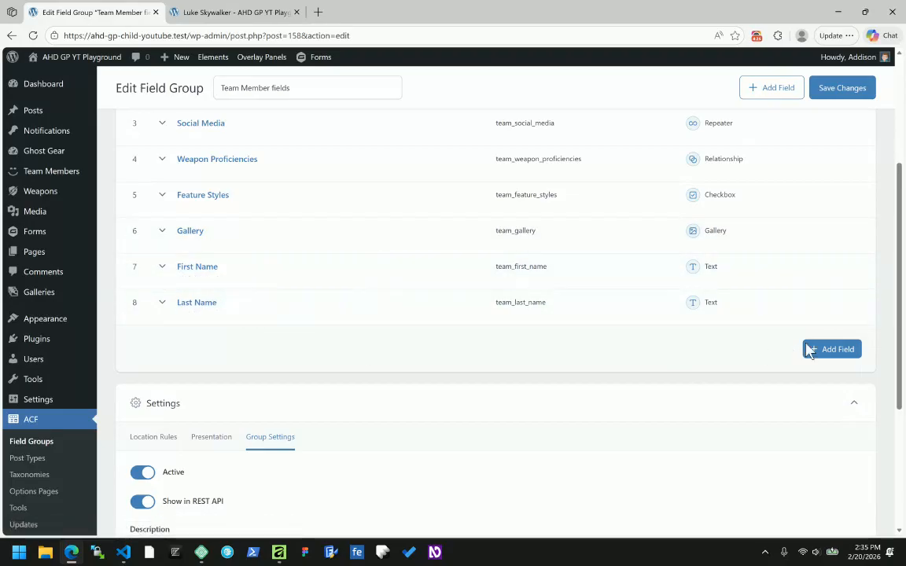
# Step: Add a text field labelled Nickname with the field name team_nickname
pyautogui.click(830, 349)
pyautogui.scroll(-1, 472, 377)
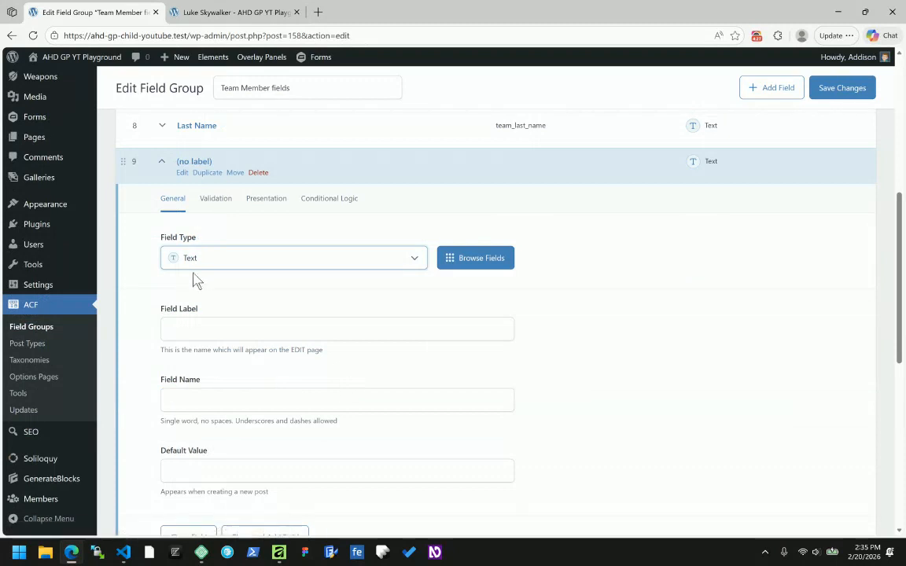
pyautogui.click(205, 261)
pyautogui.click(206, 262)
pyautogui.click(190, 327)
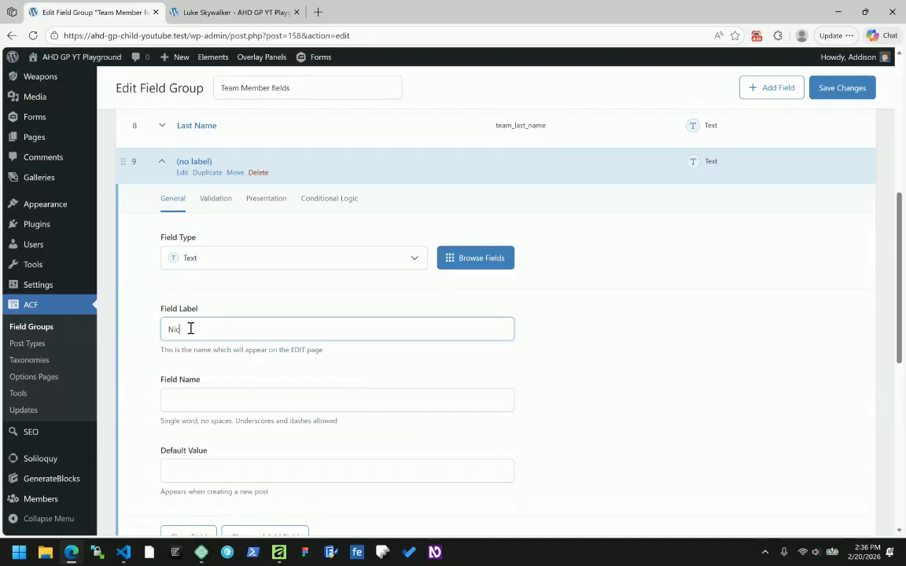
pyautogui.click(203, 397)
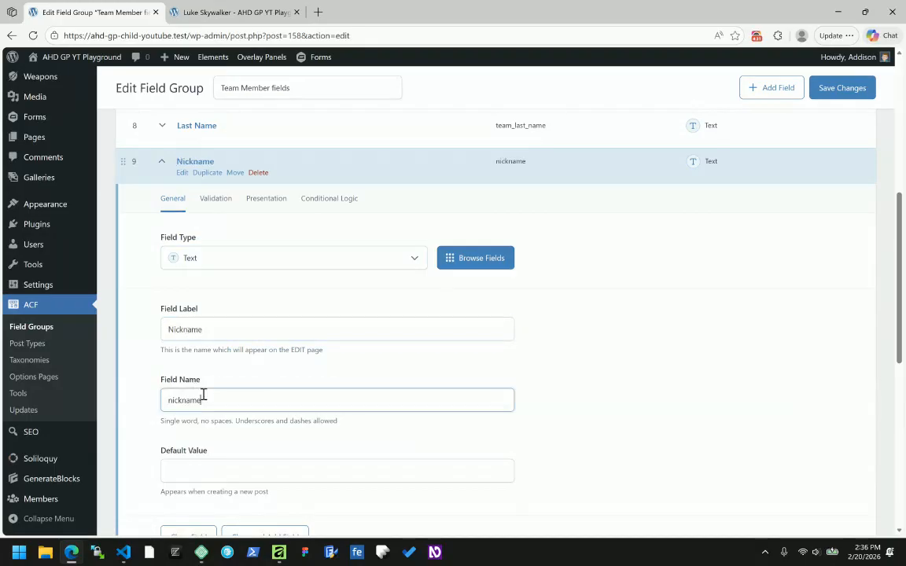
pyautogui.click(167, 400)
pyautogui.write('team_')
pyautogui.click(165, 162)
# Step: Reorder the fields so First Name, Last Name and Nickname come directly after Title
pyautogui.scroll(3, 239, 283)
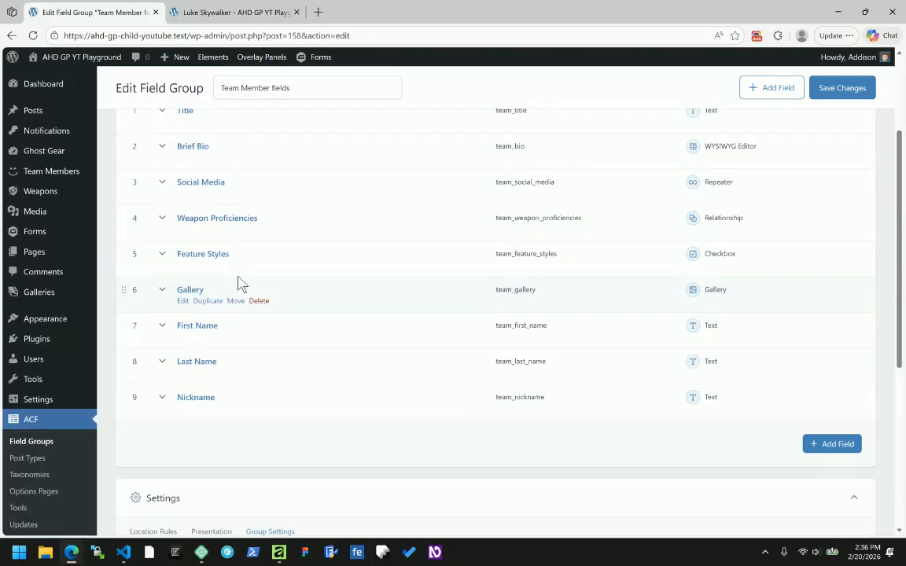
pyautogui.scroll(2, 201, 376)
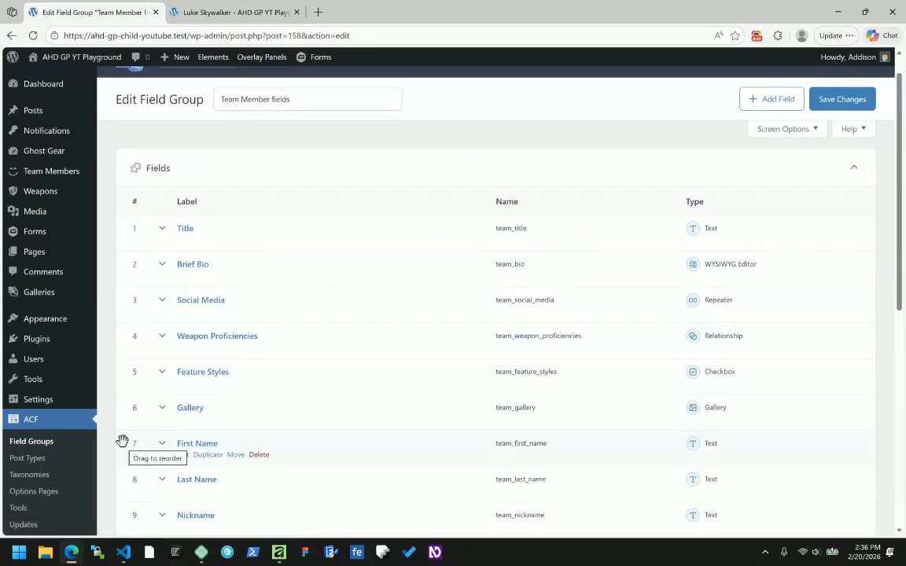
pyautogui.moveTo(122, 442); pyautogui.dragTo(138, 262)
pyautogui.scroll(-2, 178, 355)
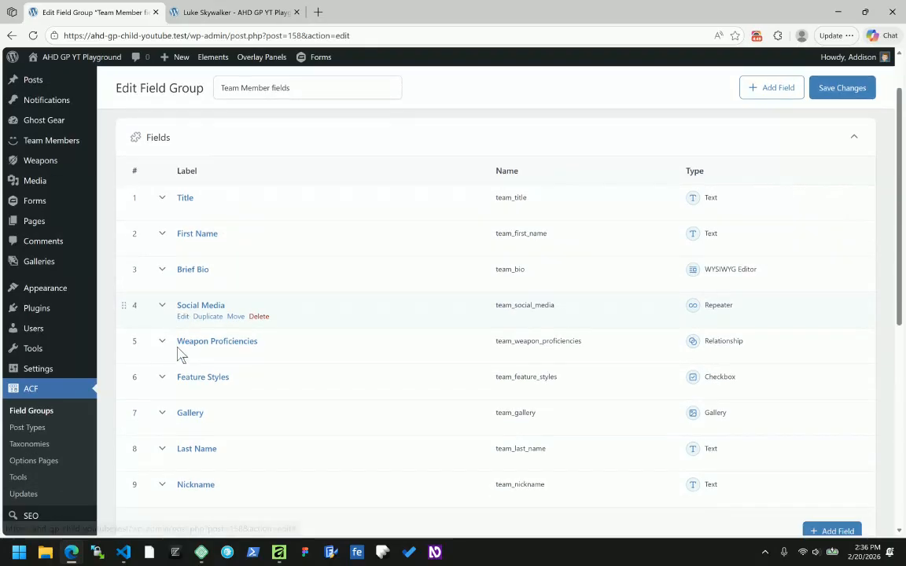
pyautogui.moveTo(130, 421); pyautogui.dragTo(134, 241)
pyautogui.moveTo(134, 458); pyautogui.dragTo(134, 269)
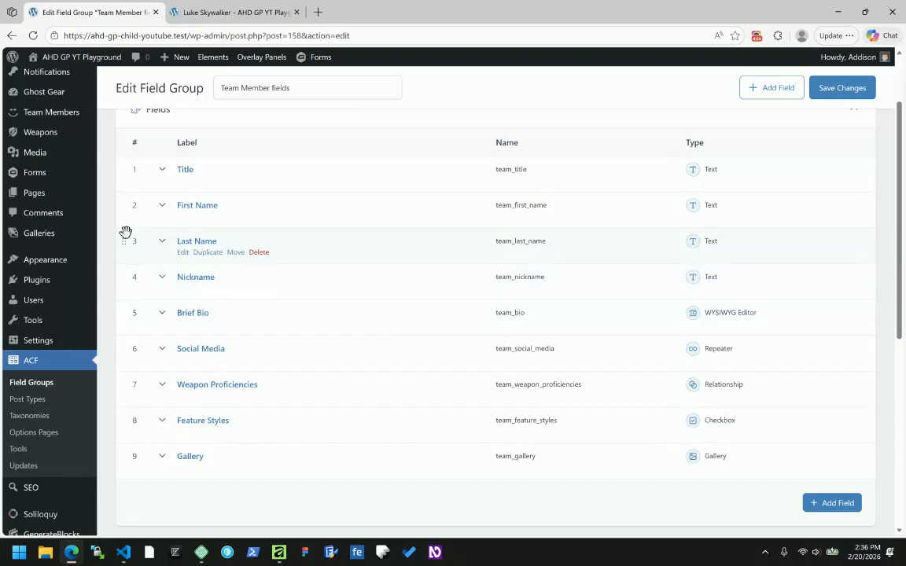
# Step: Set the First Name field's wrapper width to 33% in its presentation settings
pyautogui.click(162, 206)
pyautogui.click(266, 244)
pyautogui.scroll(-2, 299, 267)
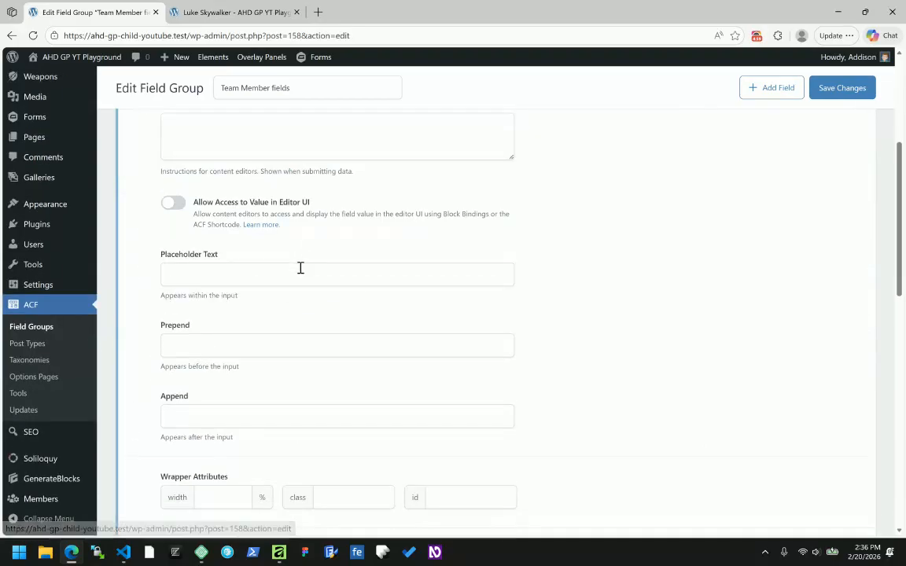
pyautogui.scroll(-1, 198, 456)
pyautogui.click(220, 438)
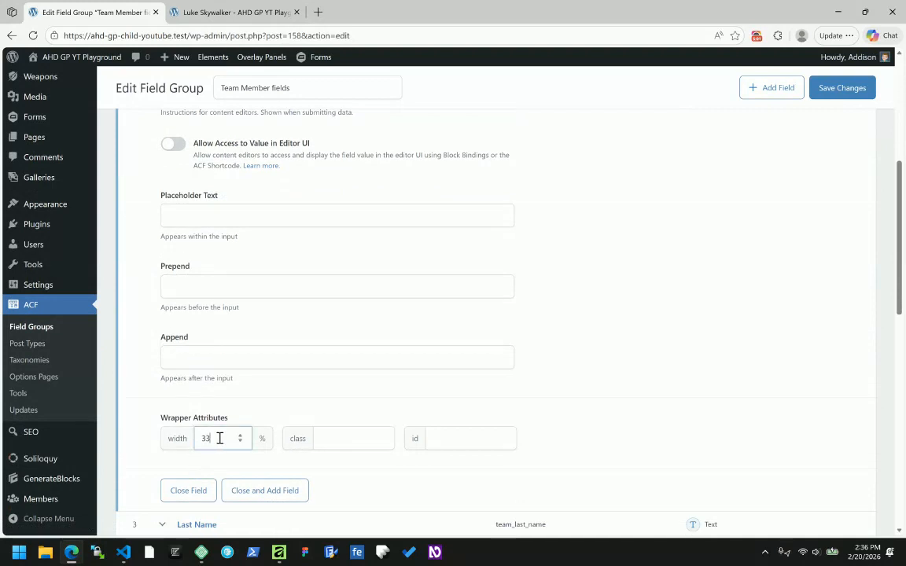
pyautogui.scroll(5, 206, 385)
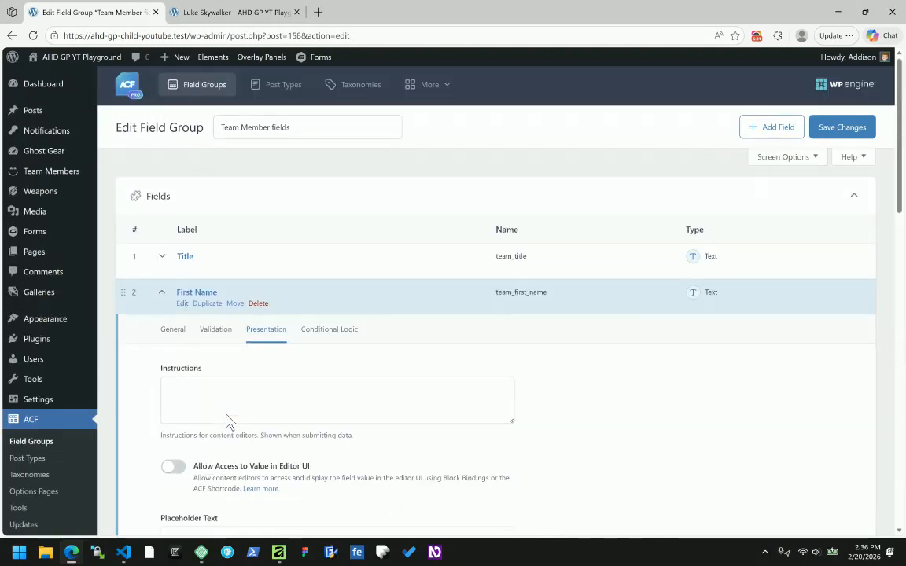
# Step: Set the Last Name field's wrapper width to 33% in its presentation settings and collapse the field
pyautogui.click(161, 301)
pyautogui.click(157, 330)
pyautogui.scroll(-2, 239, 432)
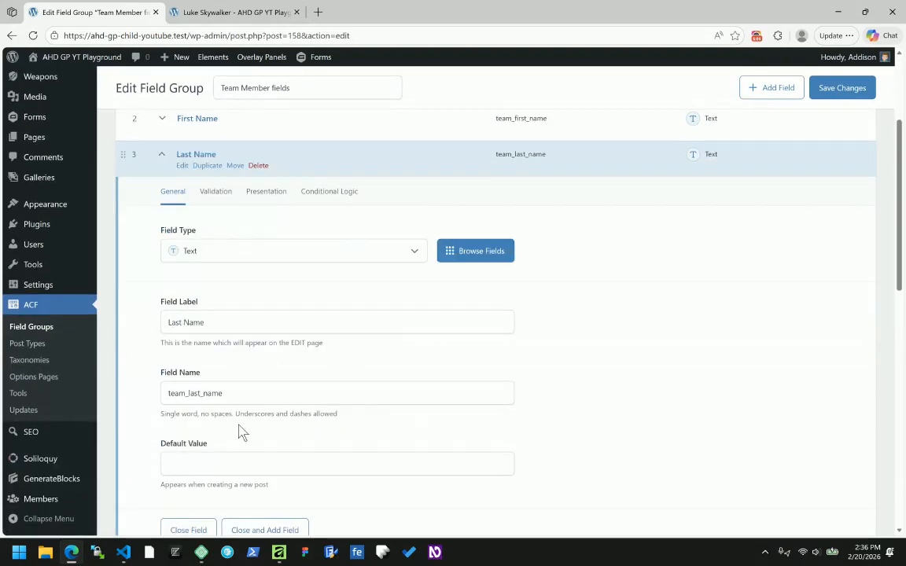
pyautogui.scroll(-2, 240, 431)
pyautogui.scroll(3, 240, 309)
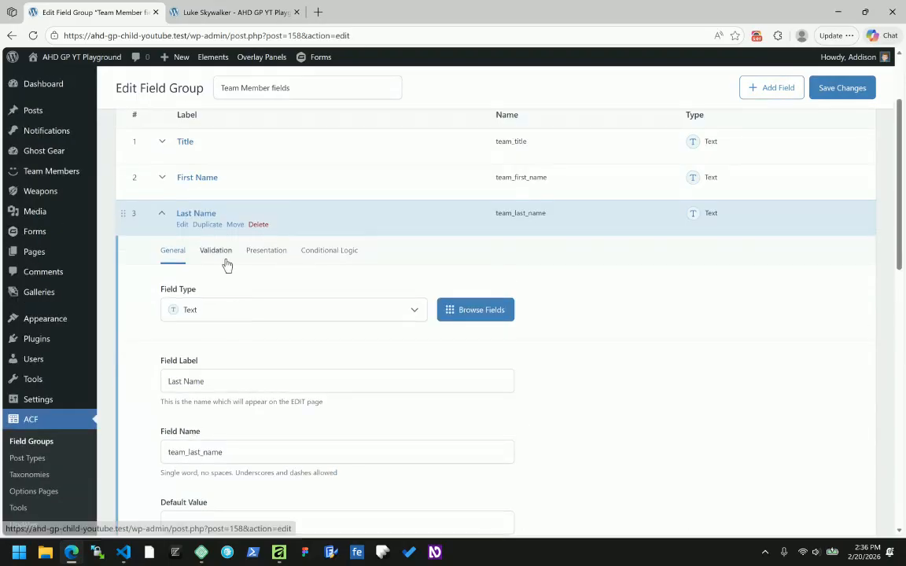
pyautogui.click(263, 251)
pyautogui.scroll(-2, 245, 334)
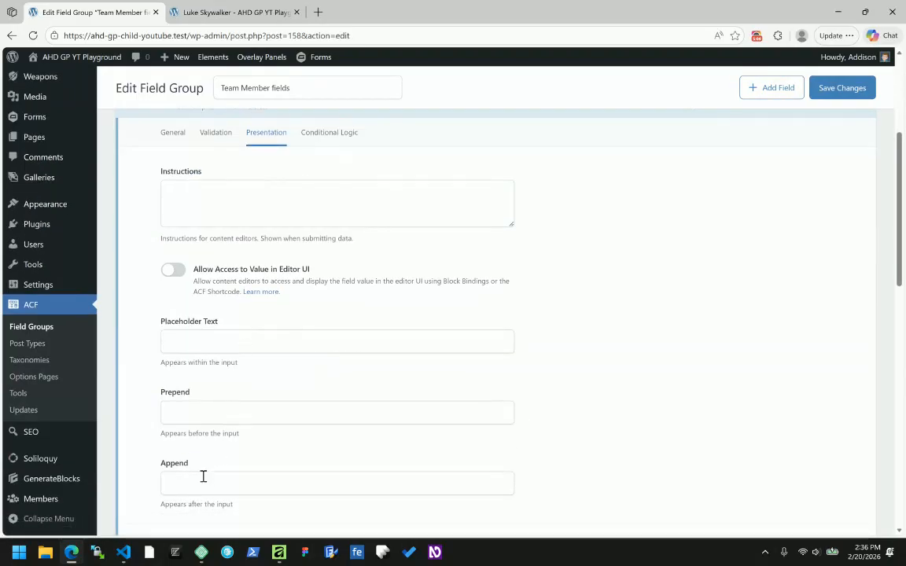
pyautogui.scroll(-2, 202, 476)
pyautogui.click(215, 454)
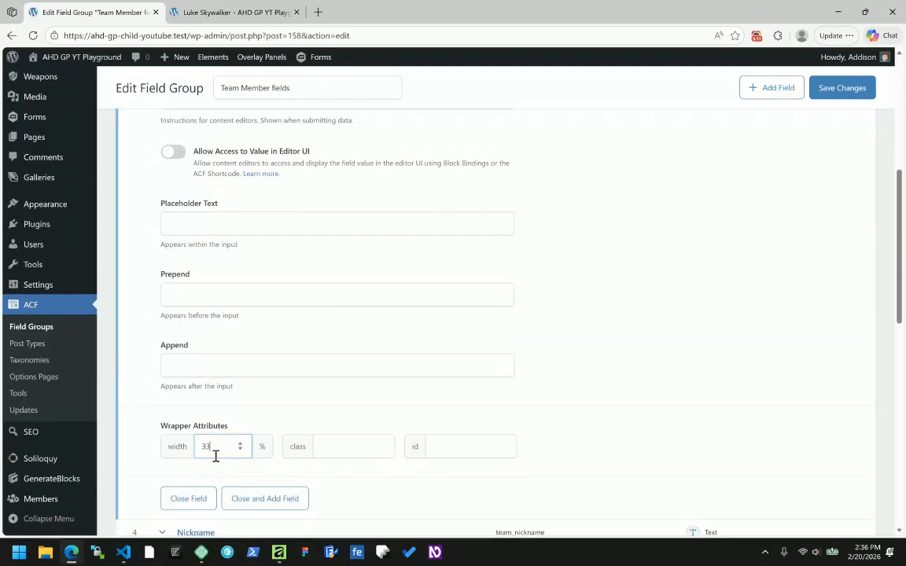
pyautogui.write('33')
pyautogui.scroll(10, 210, 452)
pyautogui.click(162, 331)
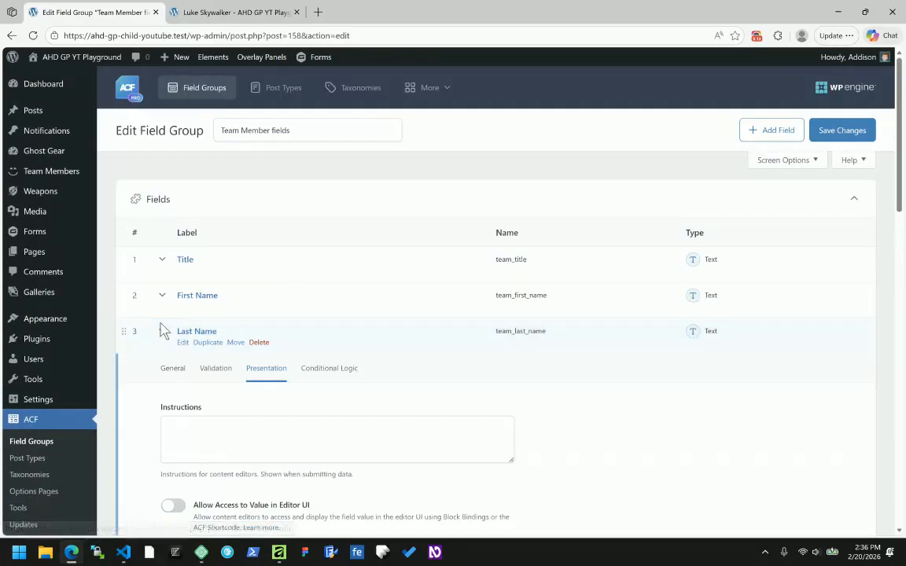
pyautogui.click(161, 338)
pyautogui.click(160, 338)
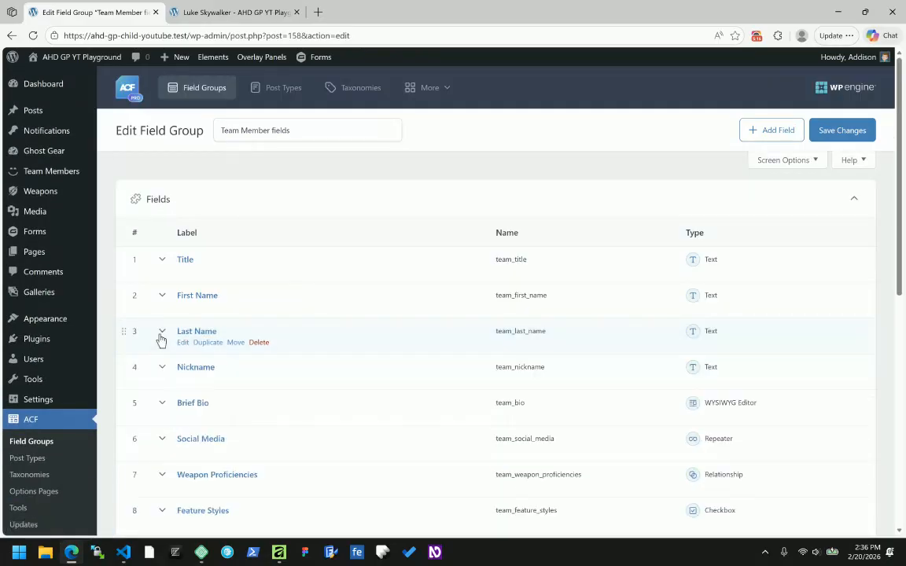
# Step: Give the Nickname field the same wrapper width as First Name and Last Name, and save the field group
pyautogui.click(157, 376)
pyautogui.scroll(-3, 157, 378)
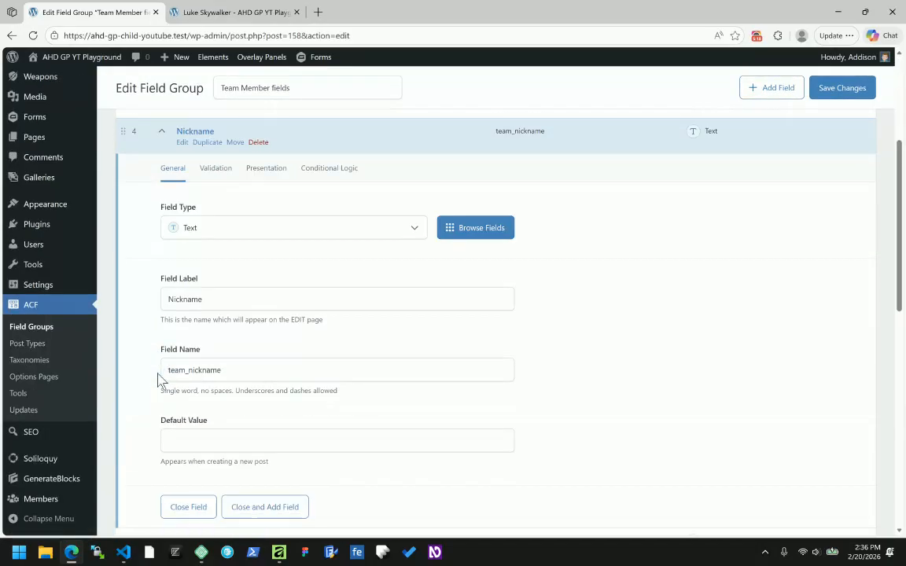
pyautogui.click(253, 168)
pyautogui.scroll(-3, 243, 260)
pyautogui.click(223, 424)
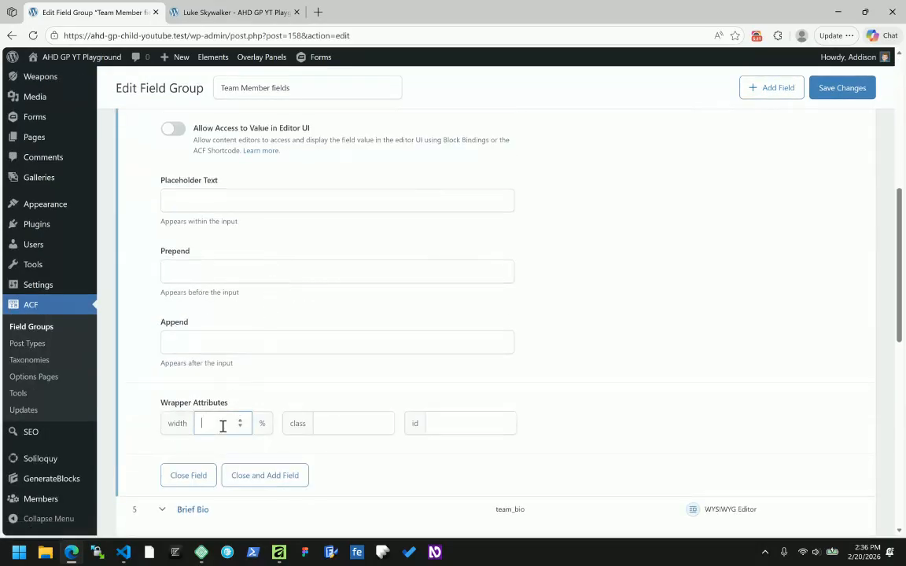
pyautogui.scroll(5, 245, 364)
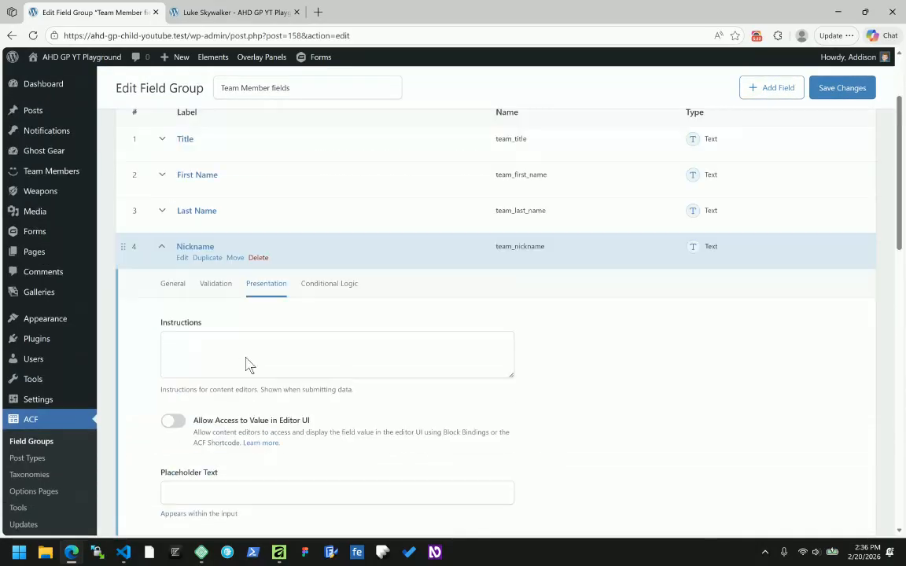
pyautogui.click(163, 251)
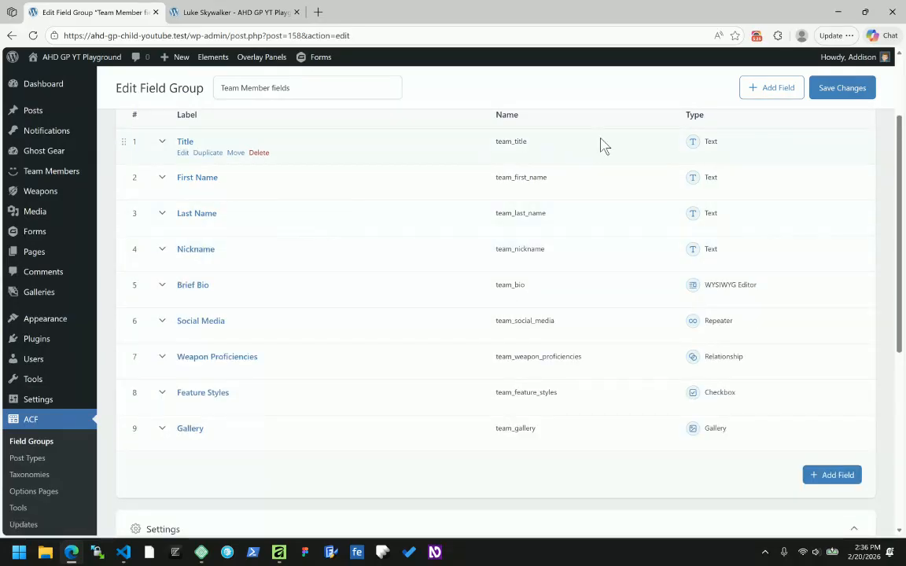
pyautogui.click(818, 90)
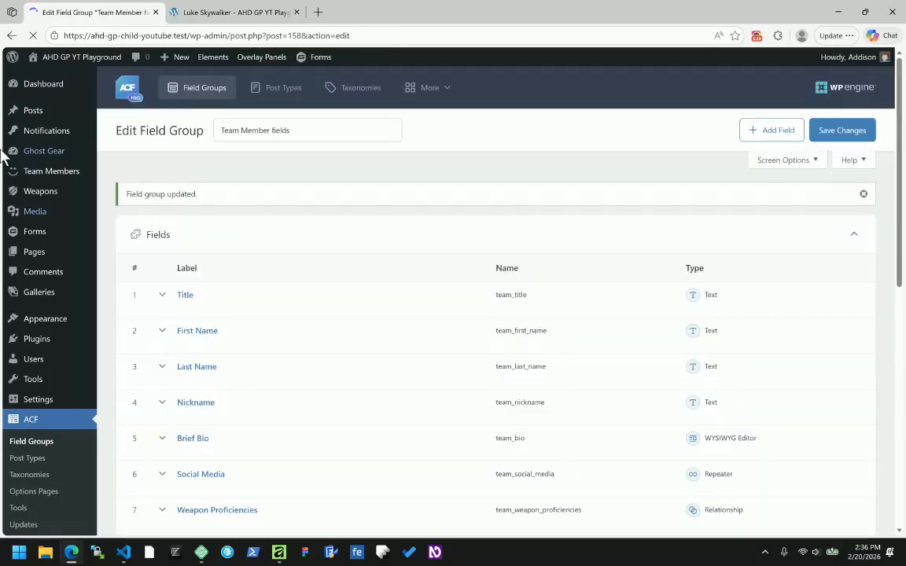
# Step: Fill in the Luke Skywalker team member's first name Luke, last name Skywalker and nickname Wormie, and update the post
pyautogui.click(40, 172)
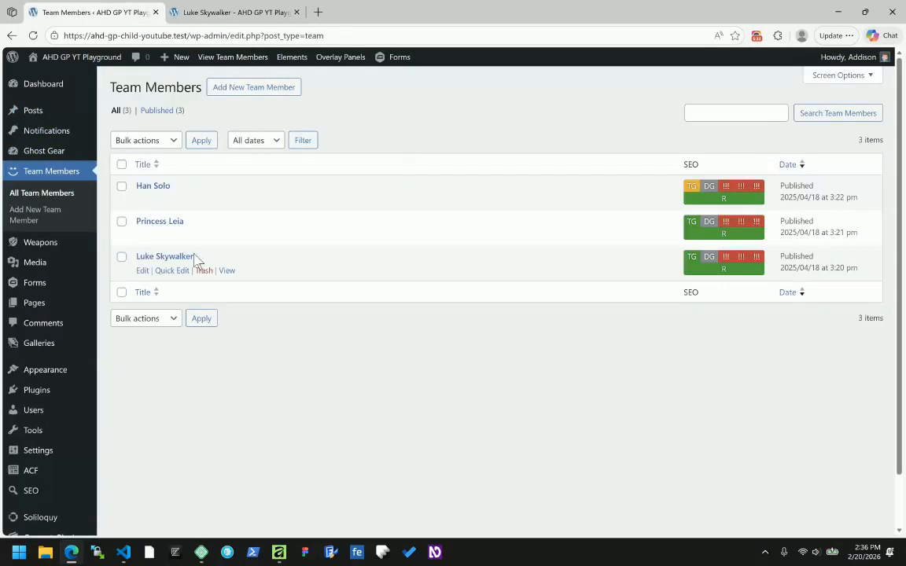
pyautogui.click(179, 257)
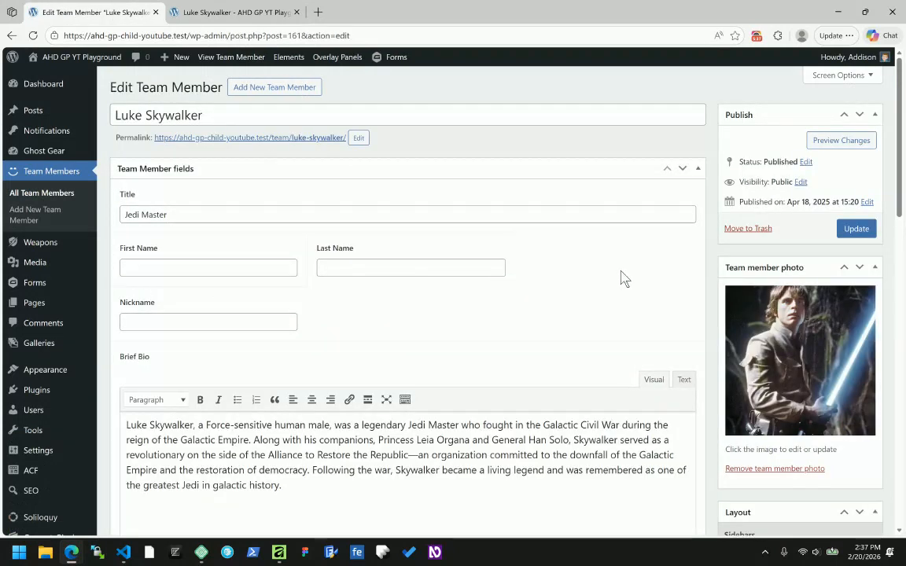
pyautogui.click(145, 267)
pyautogui.write('Luke')
pyautogui.press('Tab')
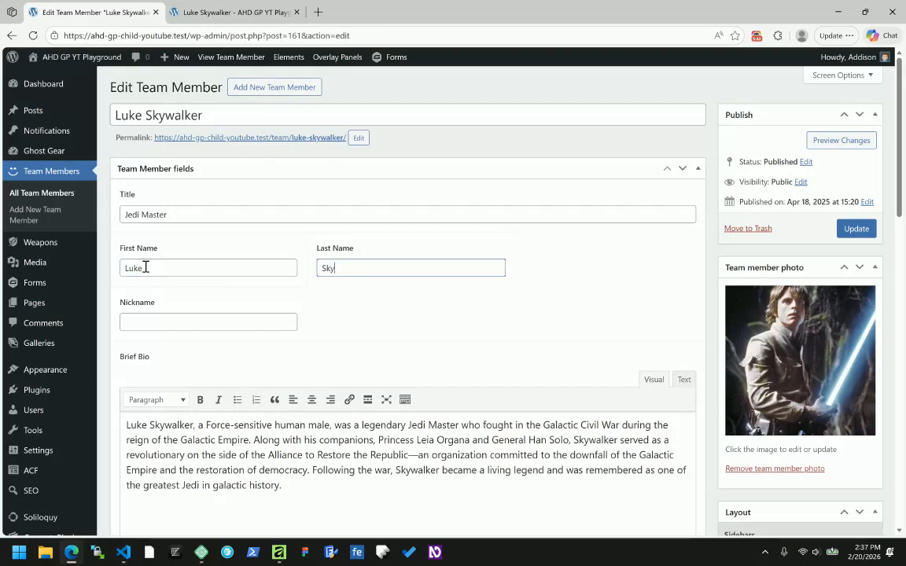
pyautogui.press('Tab')
pyautogui.write('Worm')
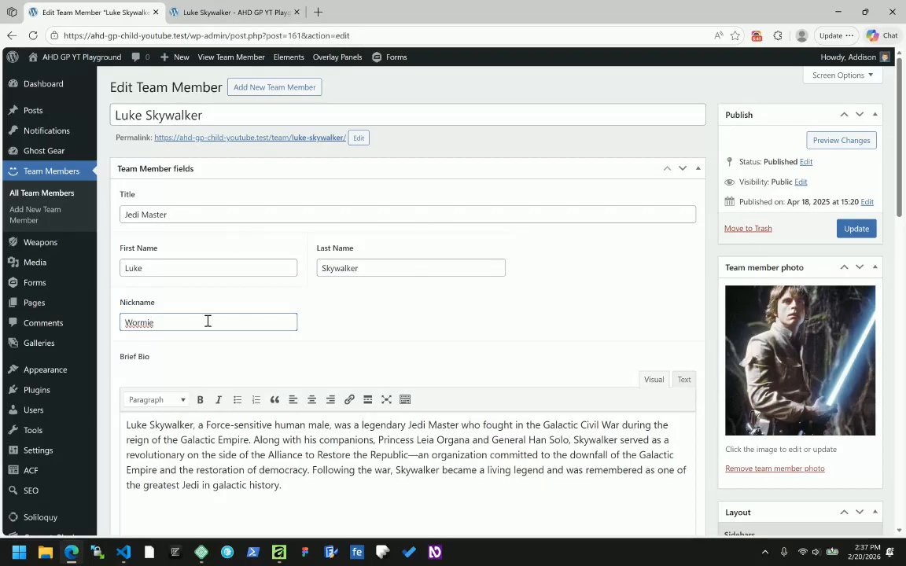
pyautogui.click(856, 229)
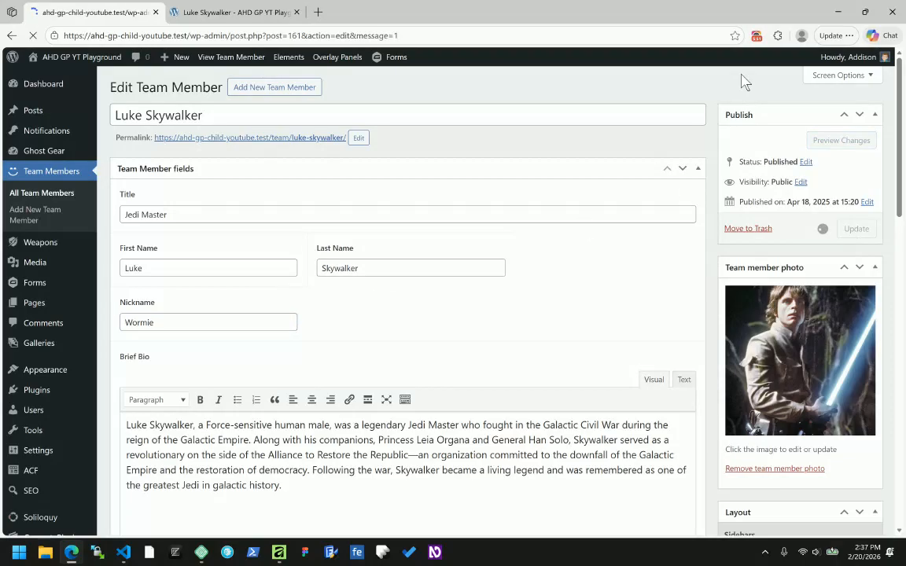
pyautogui.click(755, 36)
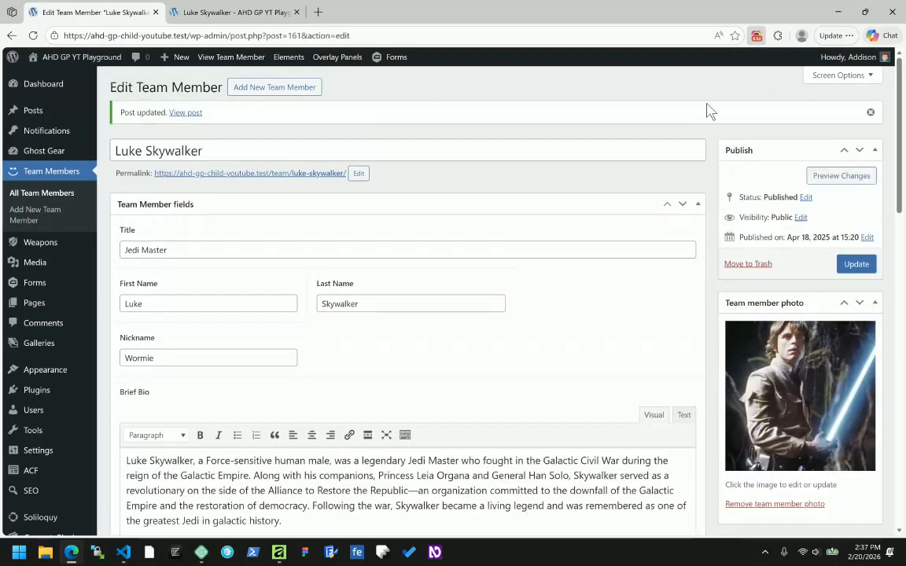
pyautogui.click(640, 149)
pyautogui.click(640, 149)
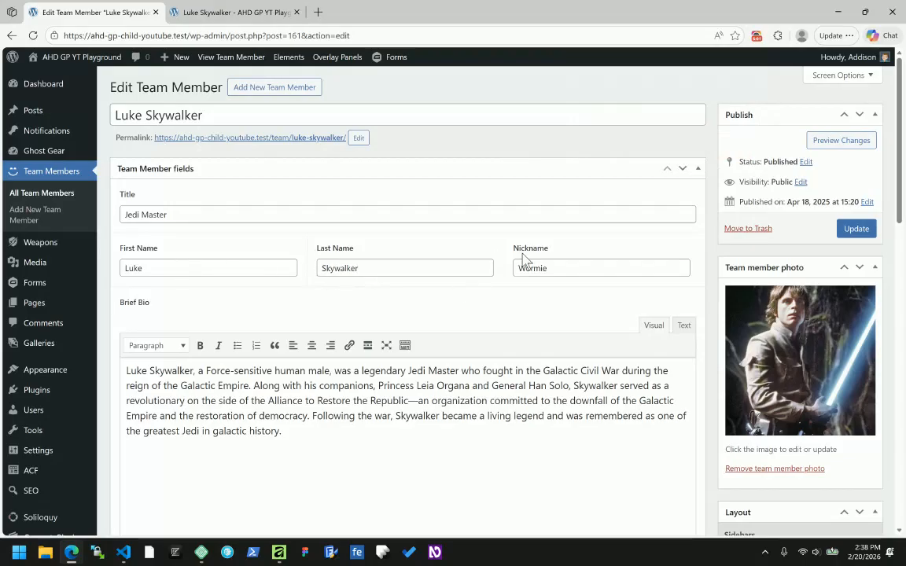
# Step: Update the Luke Skywalker post and open the Team Member Single Template element for editing
pyautogui.click(856, 228)
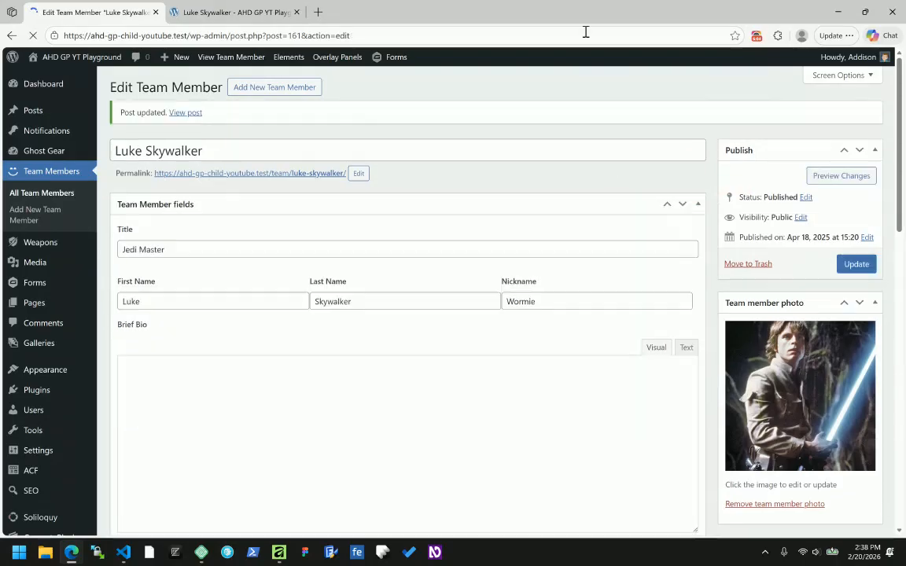
pyautogui.click(288, 62)
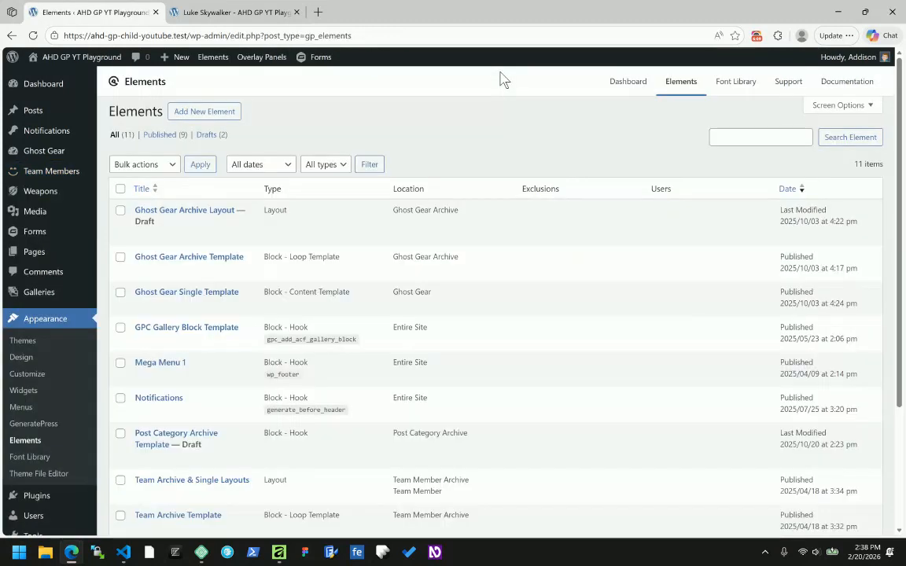
pyautogui.scroll(-2, 418, 277)
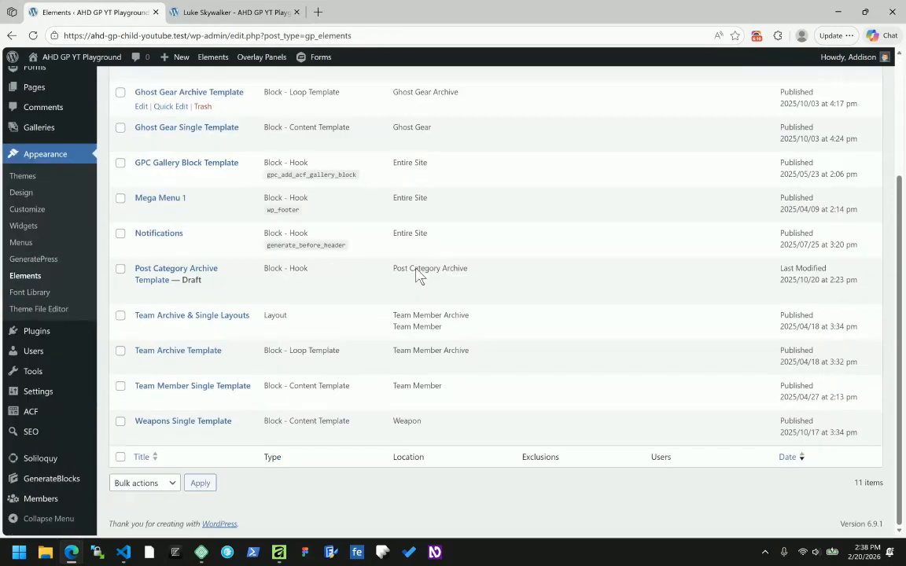
pyautogui.click(161, 388)
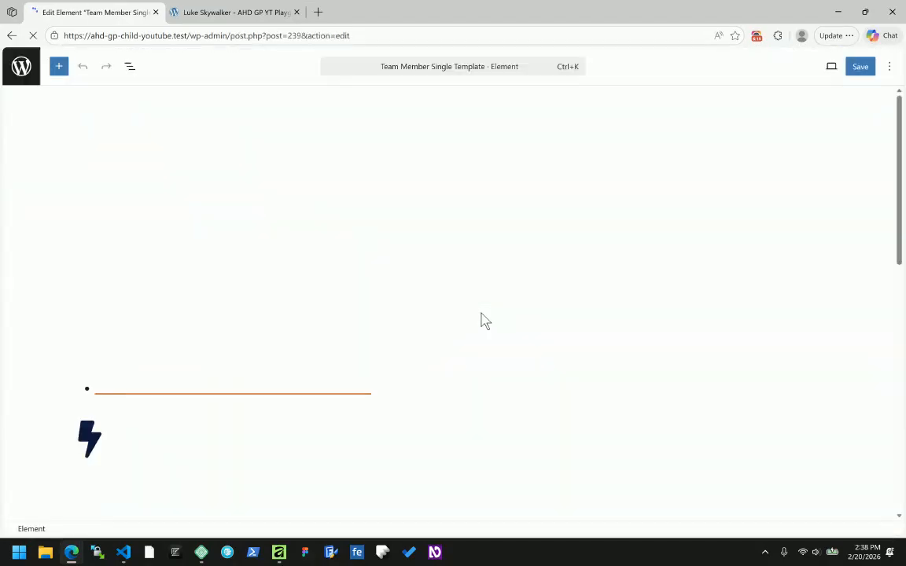
pyautogui.scroll(-3, 383, 260)
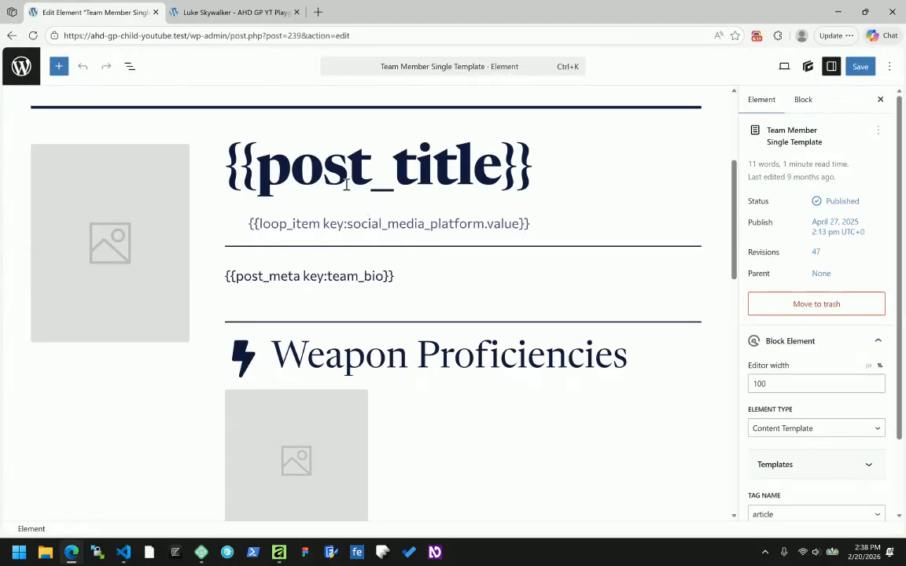
# Step: Inspect the dynamic tags used by the template's H1 post title headline
pyautogui.click(301, 165)
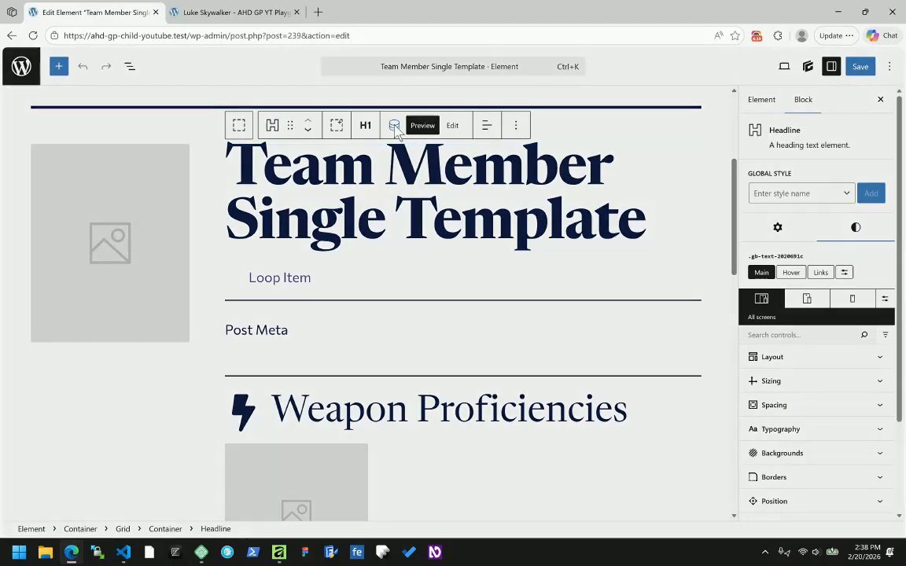
pyautogui.click(395, 128)
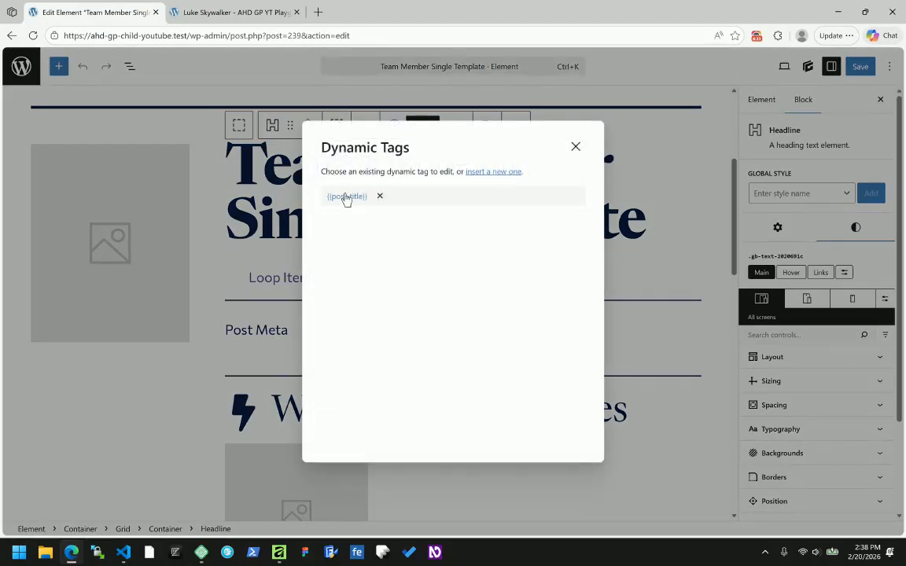
pyautogui.click(576, 149)
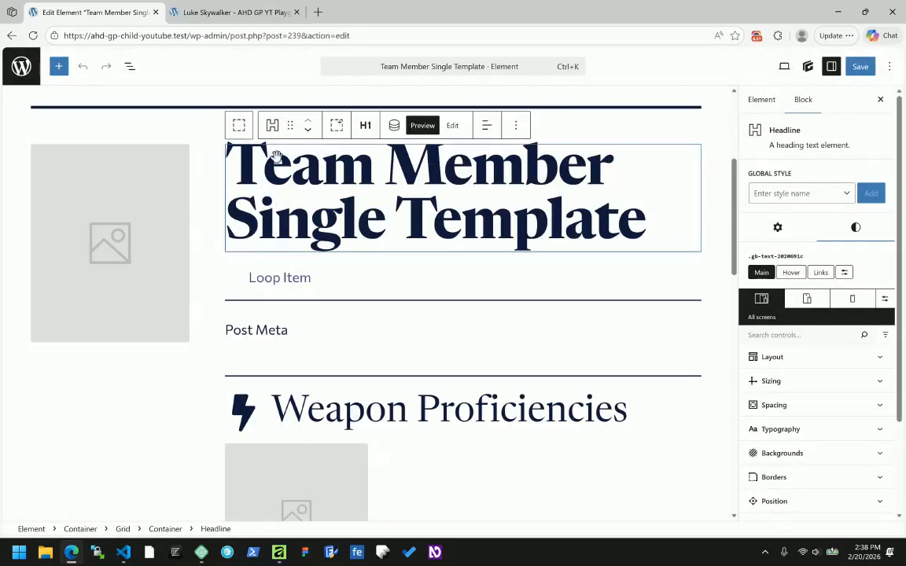
# Step: Insert a Container block directly above the {{post_title}} headline inside Team Info
pyautogui.click(129, 67)
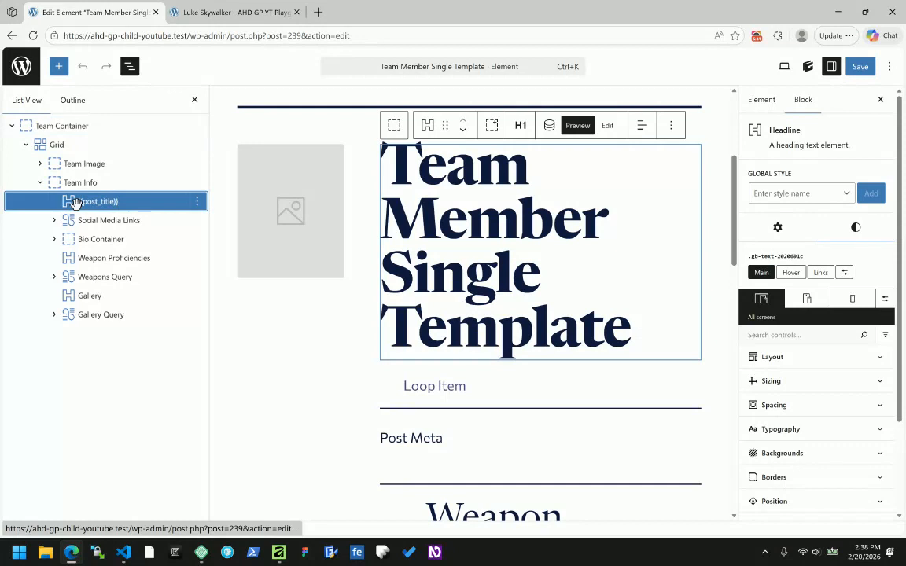
pyautogui.hotkey('ctrl', 'alt', 't')
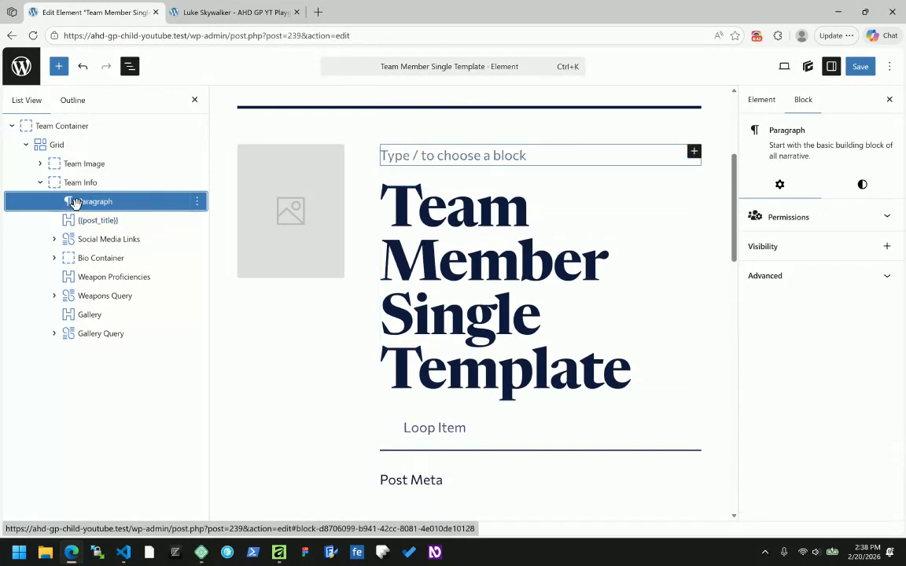
pyautogui.click(417, 151)
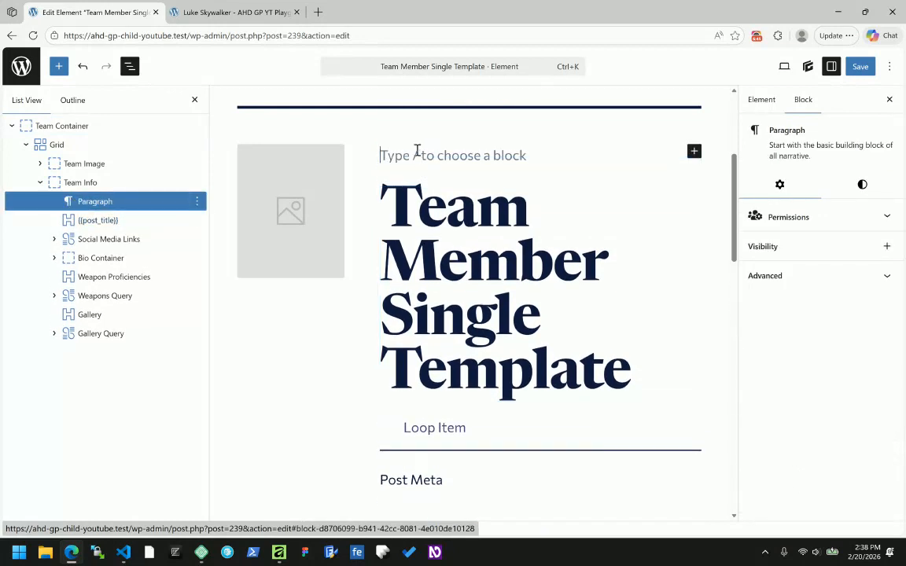
pyautogui.write('/con')
pyautogui.press('Return')
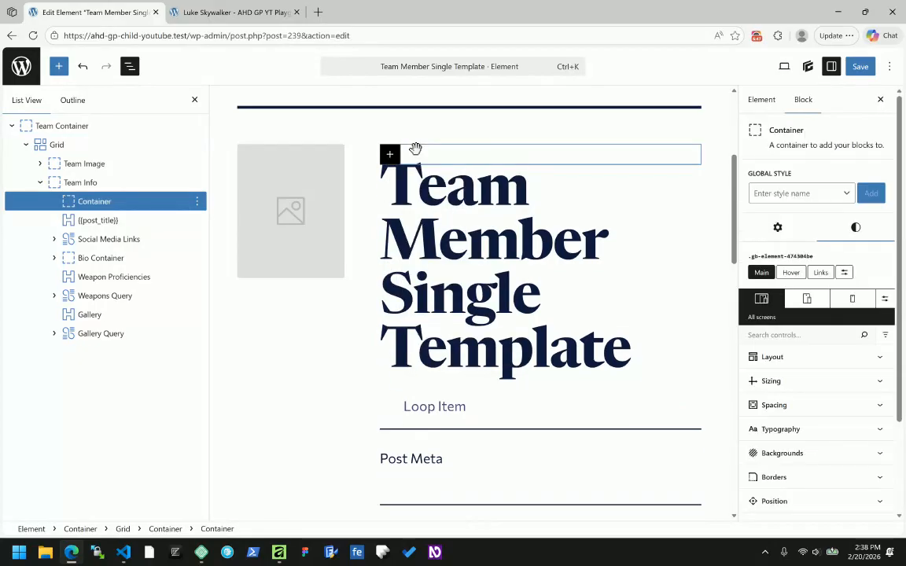
# Step: Review the tag name options available in the new container's block settings
pyautogui.click(782, 230)
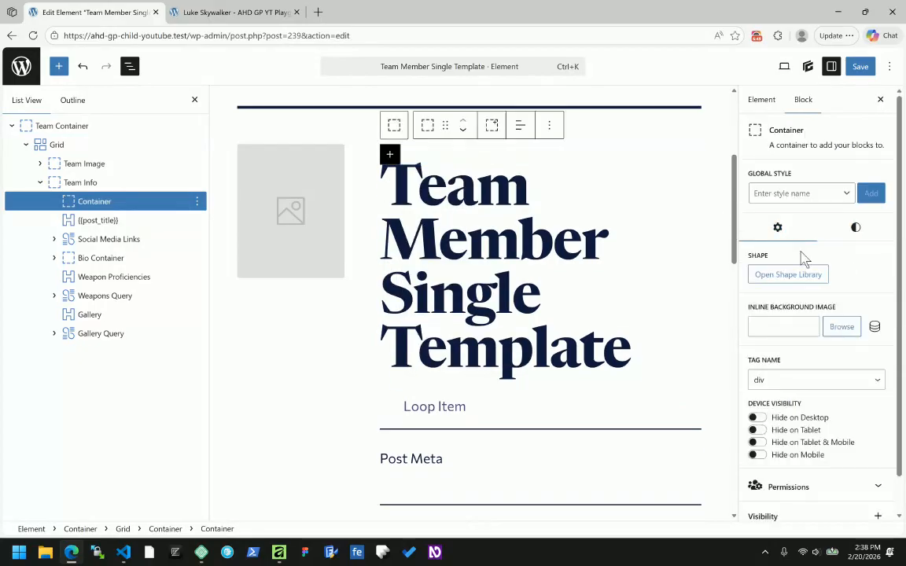
pyautogui.scroll(-1, 794, 283)
pyautogui.click(772, 340)
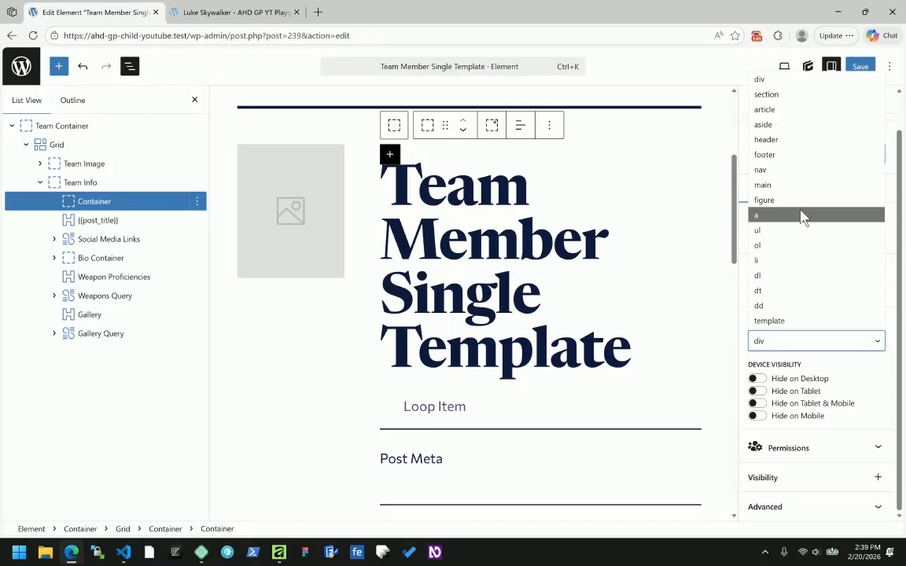
pyautogui.click(348, 96)
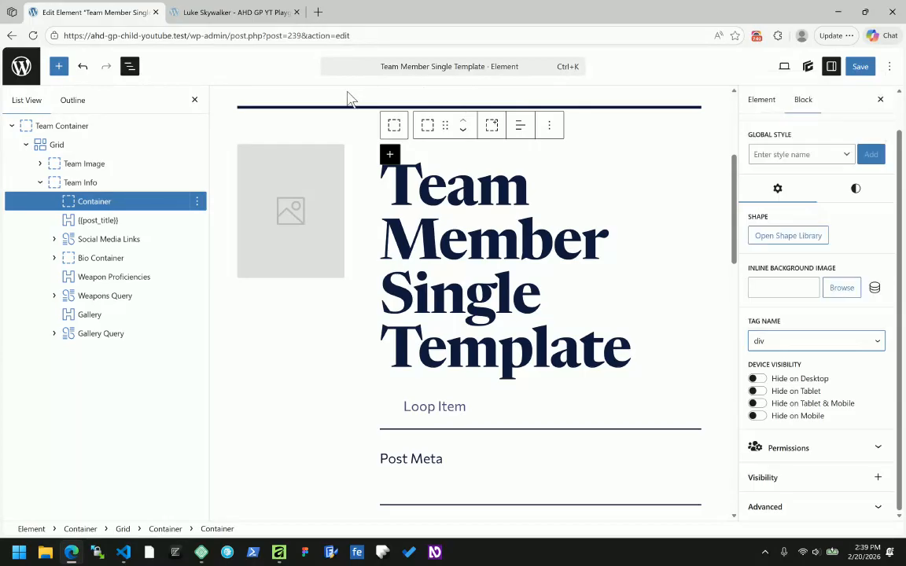
pyautogui.click(346, 91)
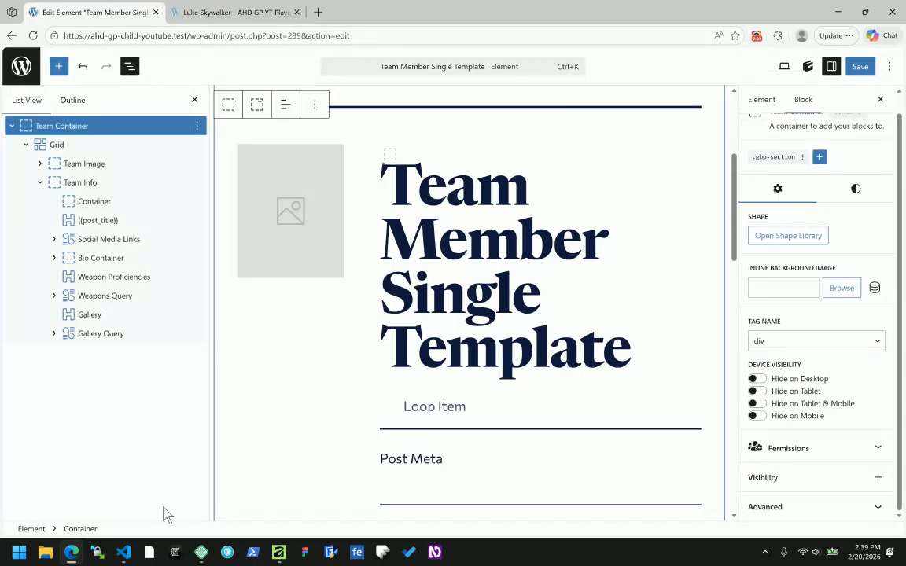
# Step: Switch to Visual Studio Code and open the generatepress-child functions.php at its list of inc file includes
pyautogui.click(123, 553)
pyautogui.click(505, 269)
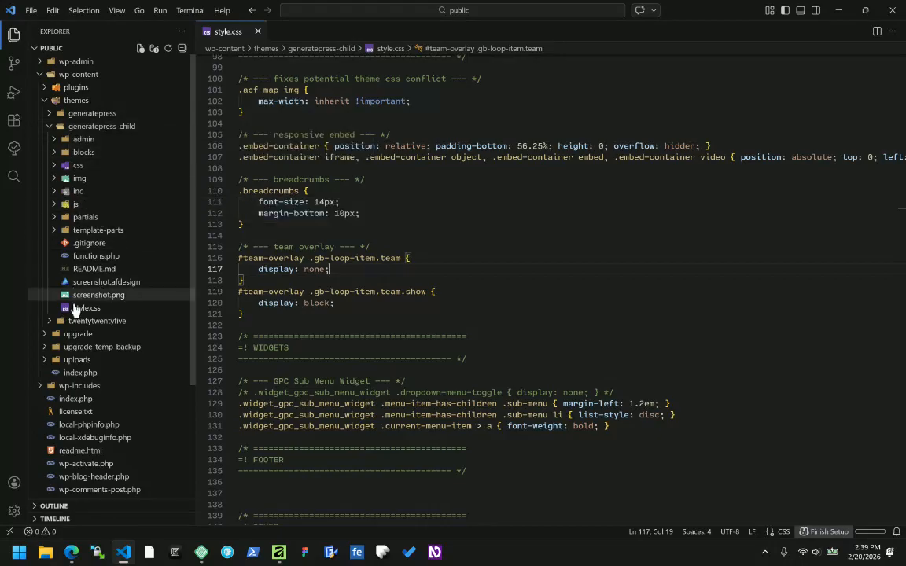
pyautogui.click(97, 257)
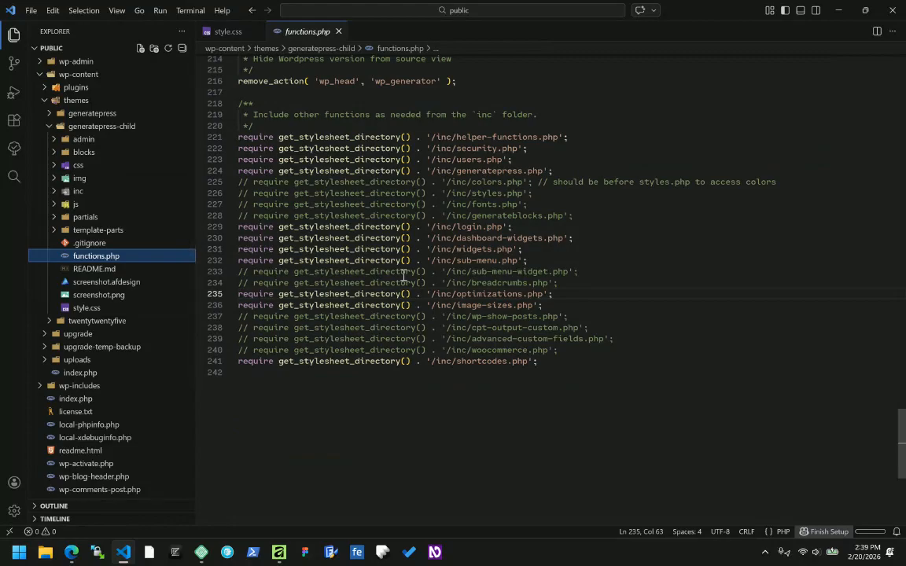
pyautogui.scroll(5, 567, 227)
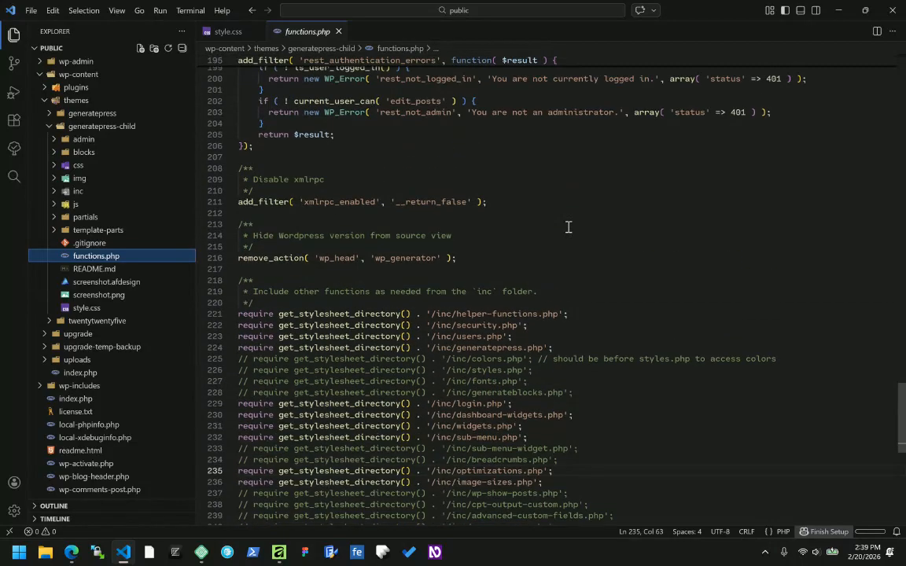
pyautogui.scroll(-3, 541, 224)
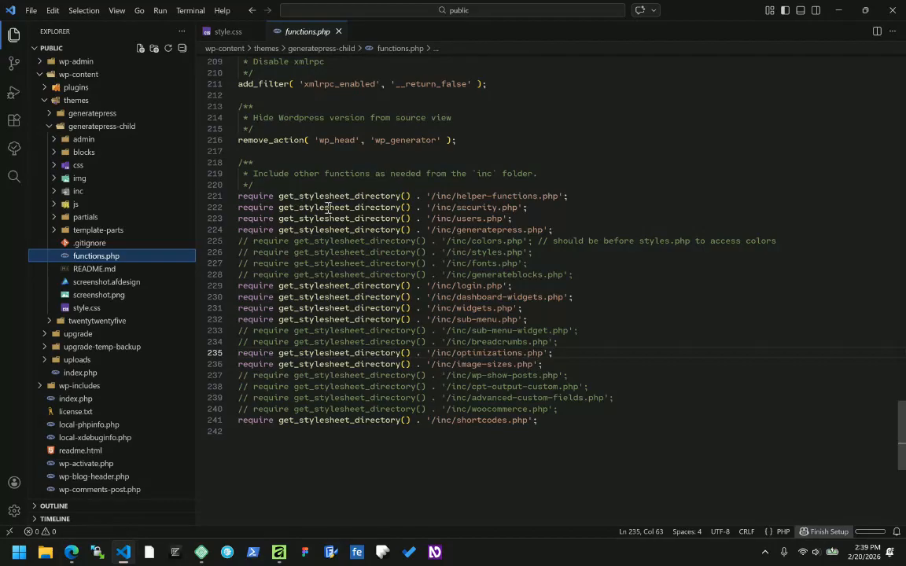
# Step: Uncomment the require line for /inc/generateblocks.php in functions.php, save the file and expand the inc folder
pyautogui.moveTo(317, 211)
pyautogui.click(519, 275)
pyautogui.doubleClick(519, 275)
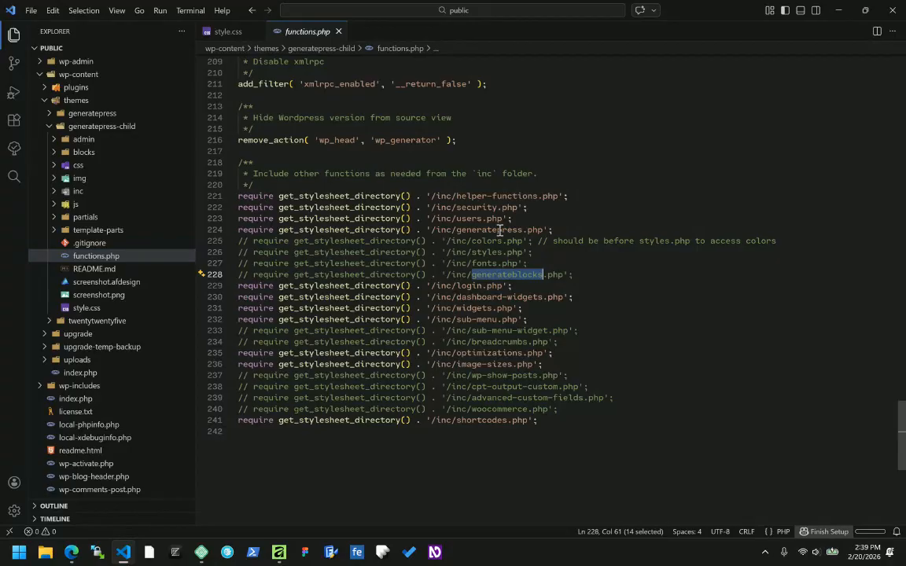
pyautogui.click(356, 273)
pyautogui.hotkey('ctrl', '/')
pyautogui.hotkey('ctrl', 's')
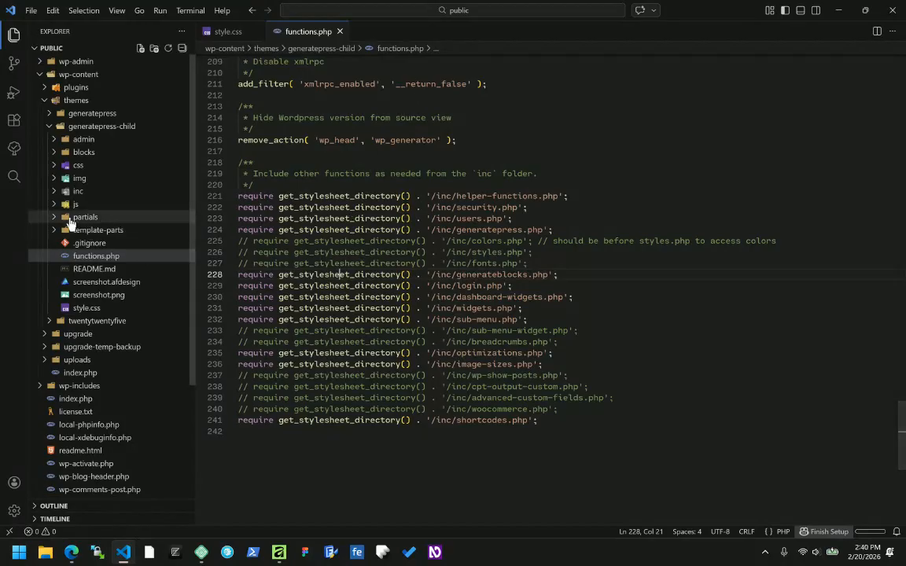
pyautogui.click(53, 192)
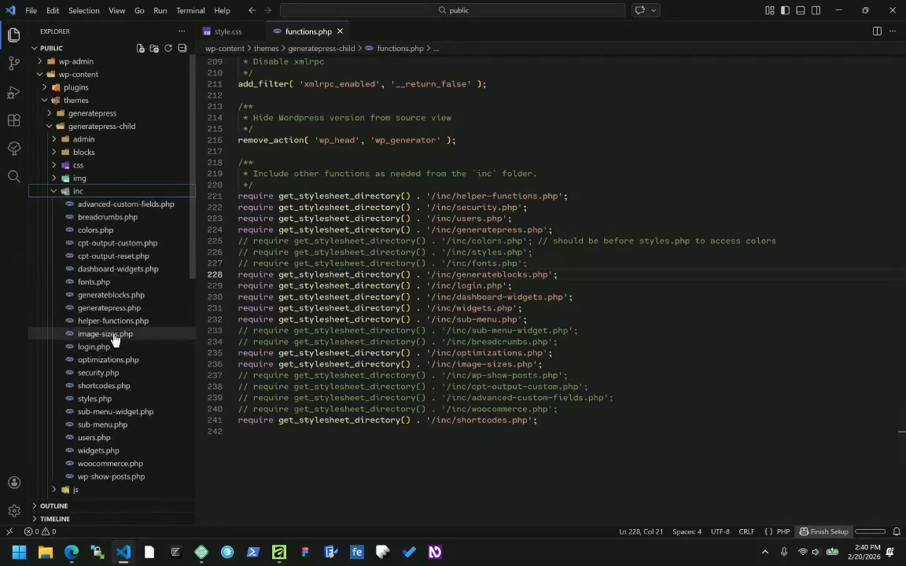
pyautogui.click(105, 308)
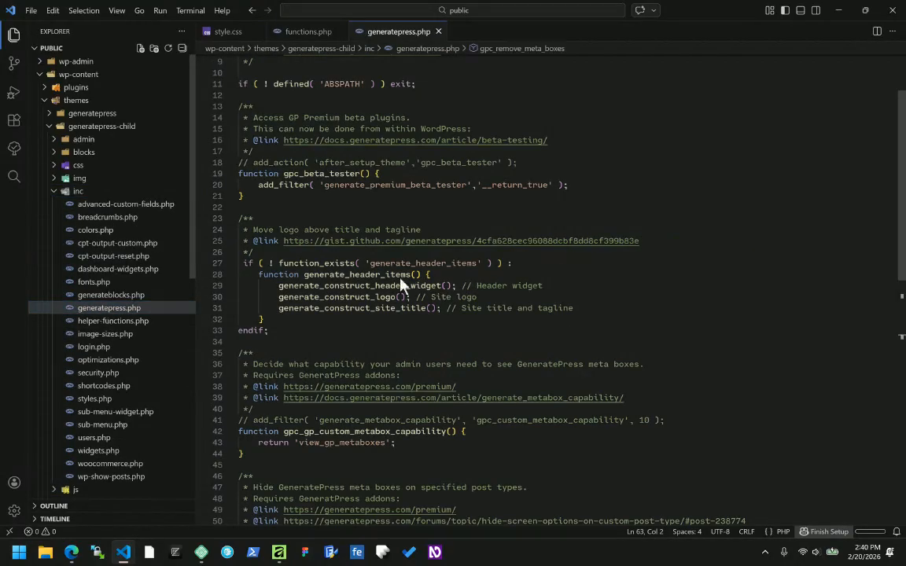
pyautogui.scroll(-5, 640, 289)
pyautogui.scroll(6, 627, 289)
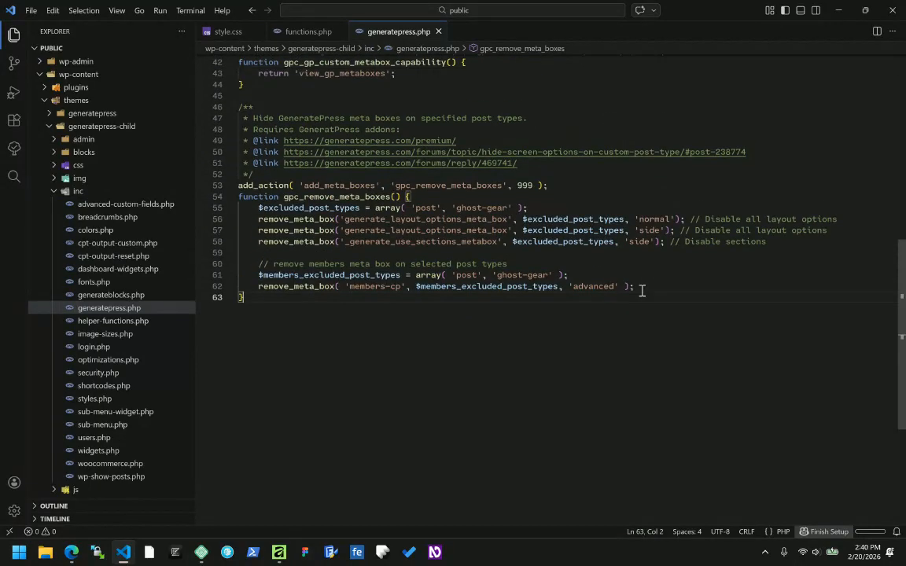
pyautogui.click(438, 32)
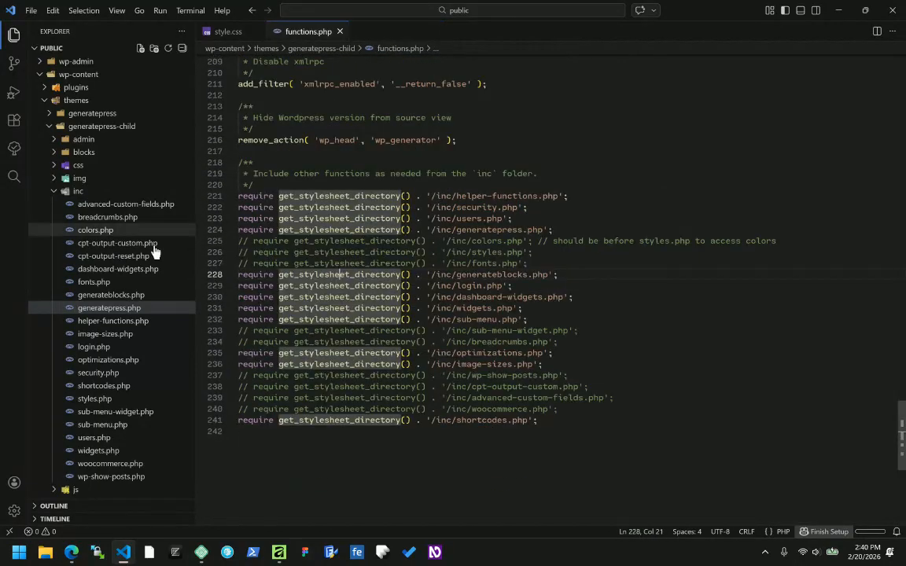
# Step: In inc/generateblocks.php, replace everything below the ABSPATH check with a block_type_metadata filter merging h1 to h4 into the generateblocks/element tagName enum
pyautogui.click(120, 296)
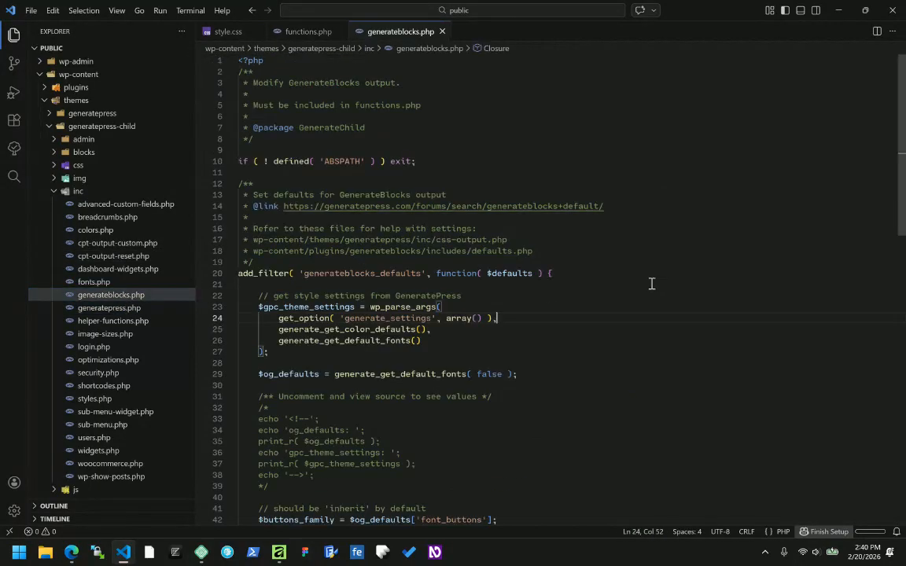
pyautogui.moveTo(218, 183); pyautogui.dragTo(371, 562)
pyautogui.press('BackSpace')
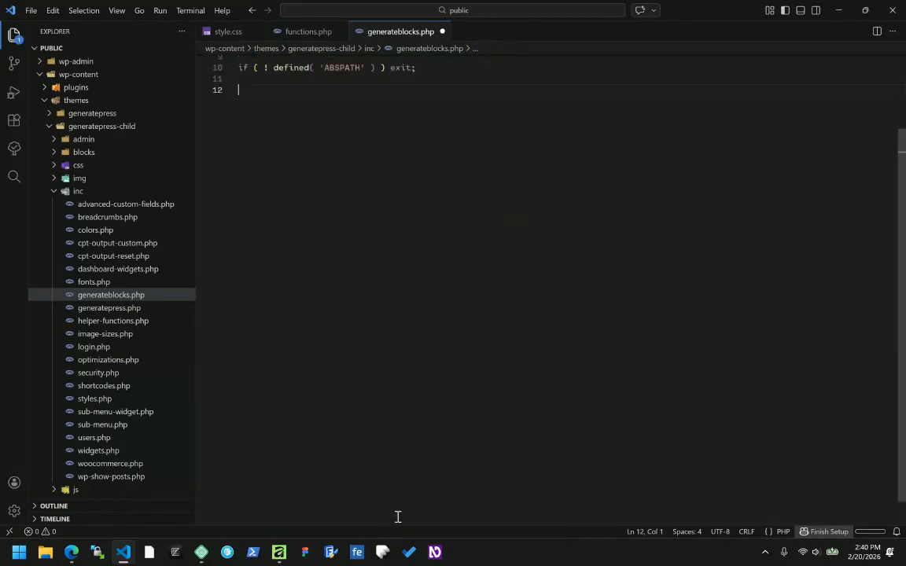
pyautogui.write("add_filter( 'block_type_metadata', function( $metadata ) {     if ( isset( $metadata['name'] ) && $metadata['name'] === 'generateblocks/element' ) {         $metadata['attributes']['tagName']['enum'] = array_merge(             $metadata['attributes']['tagName']['enum'],             ['h1', 'h2', 'h3', 'h4']         );     }     return $metadata; }, 10, 1);")
pyautogui.click(463, 262)
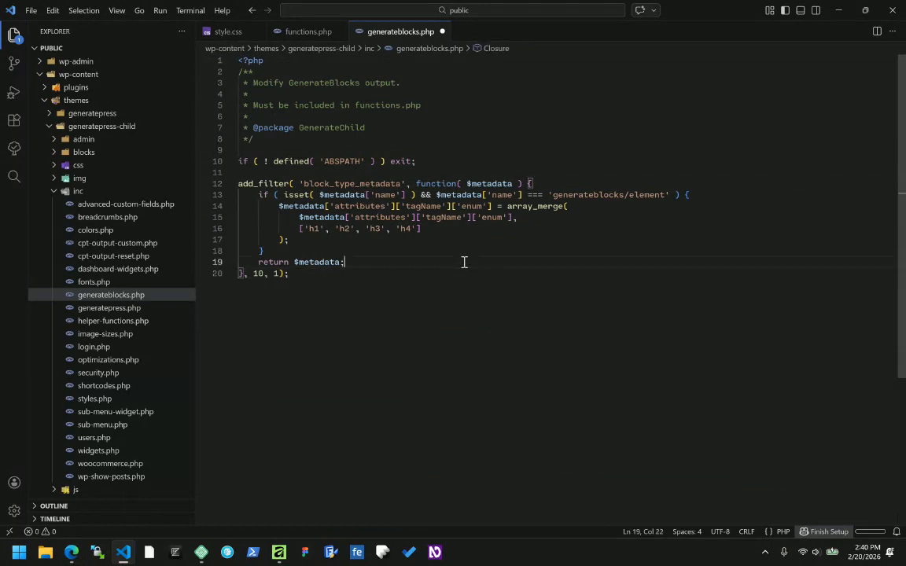
# Step: Examine the filter's hook name, target block, tagName enum attributes and merged heading tag array
pyautogui.doubleClick(265, 182)
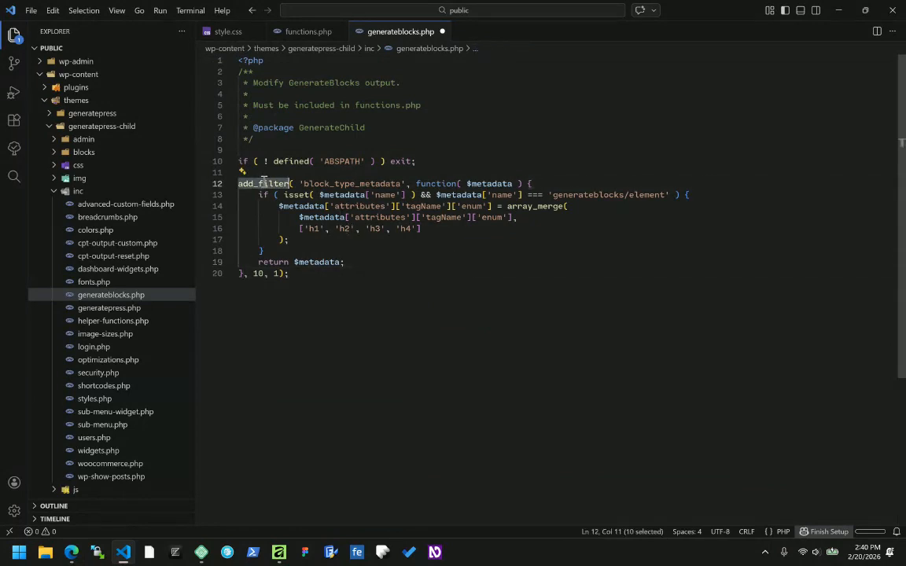
pyautogui.doubleClick(354, 183)
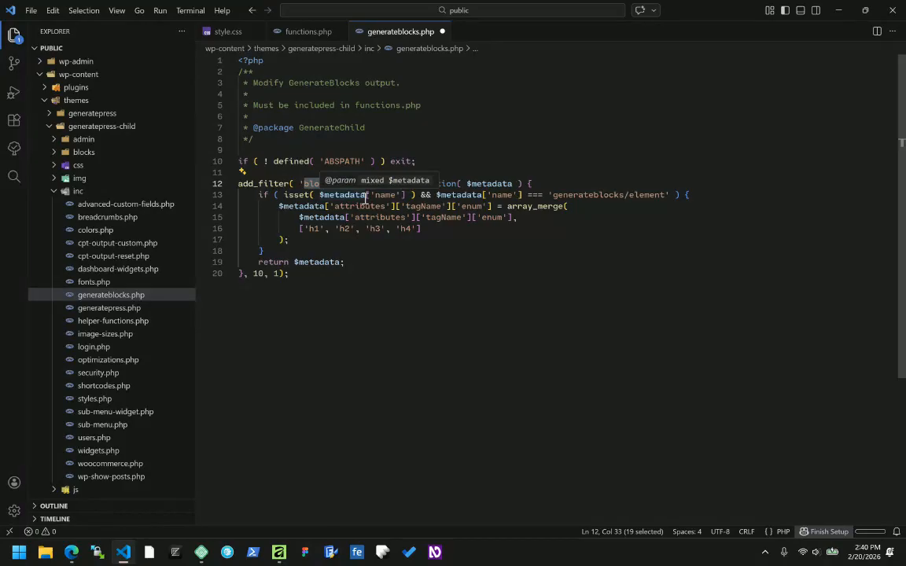
pyautogui.doubleClick(640, 194)
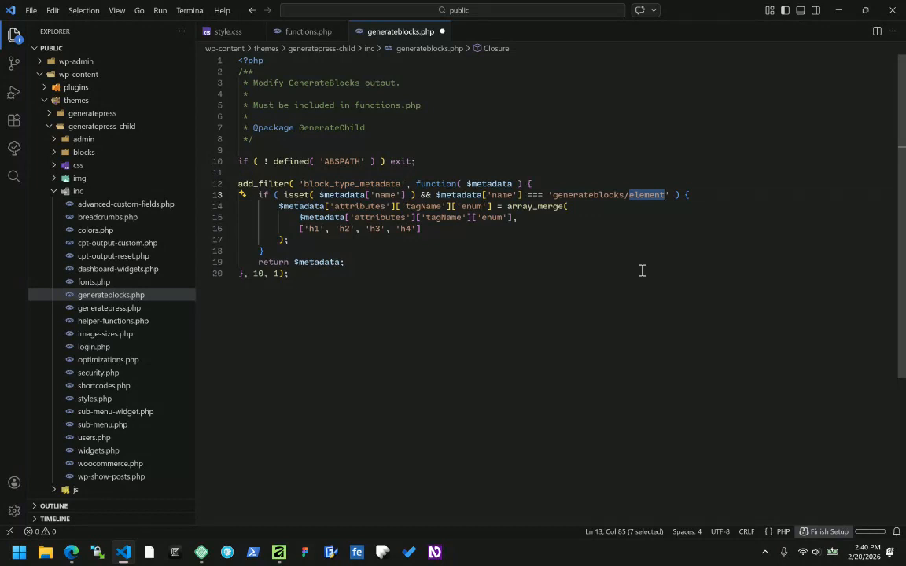
pyautogui.click(289, 206)
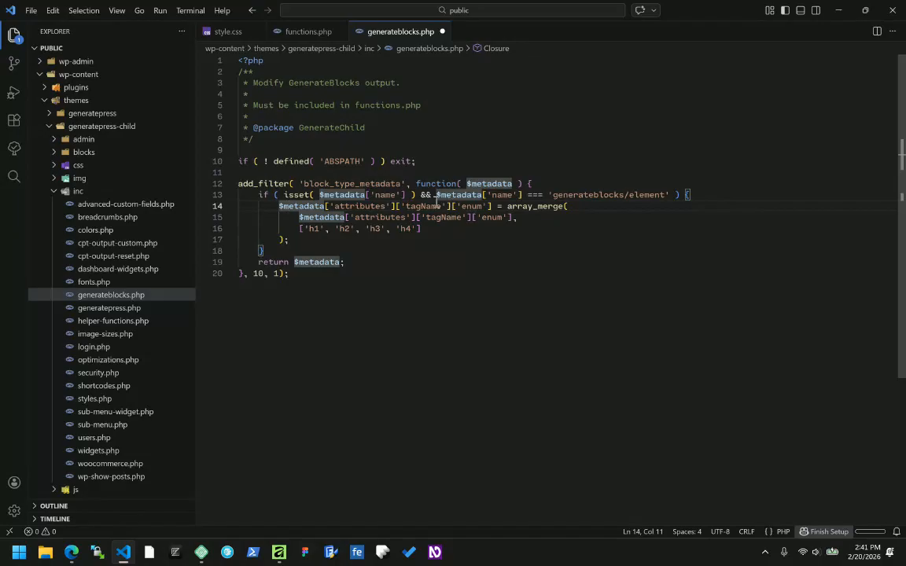
pyautogui.doubleClick(318, 206)
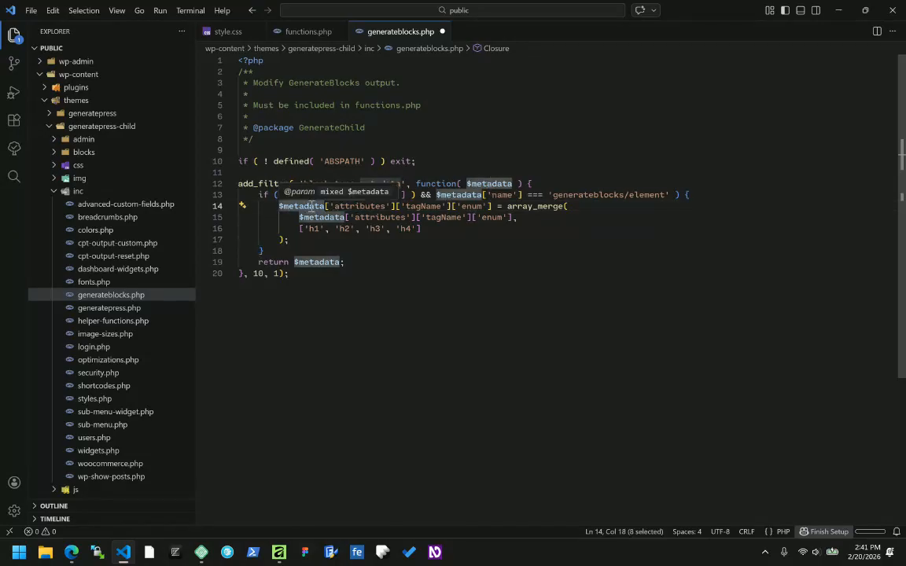
pyautogui.doubleClick(358, 206)
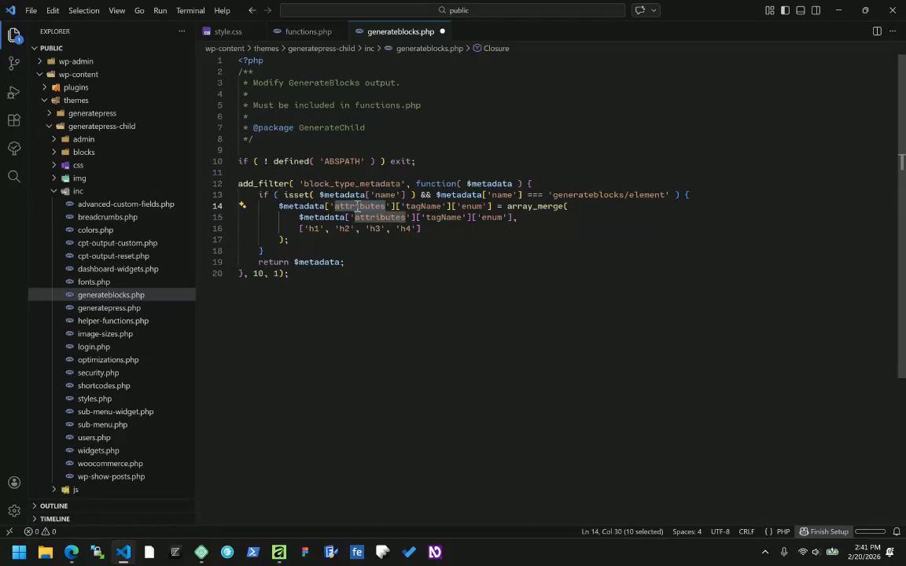
pyautogui.doubleClick(424, 206)
pyautogui.doubleClick(474, 206)
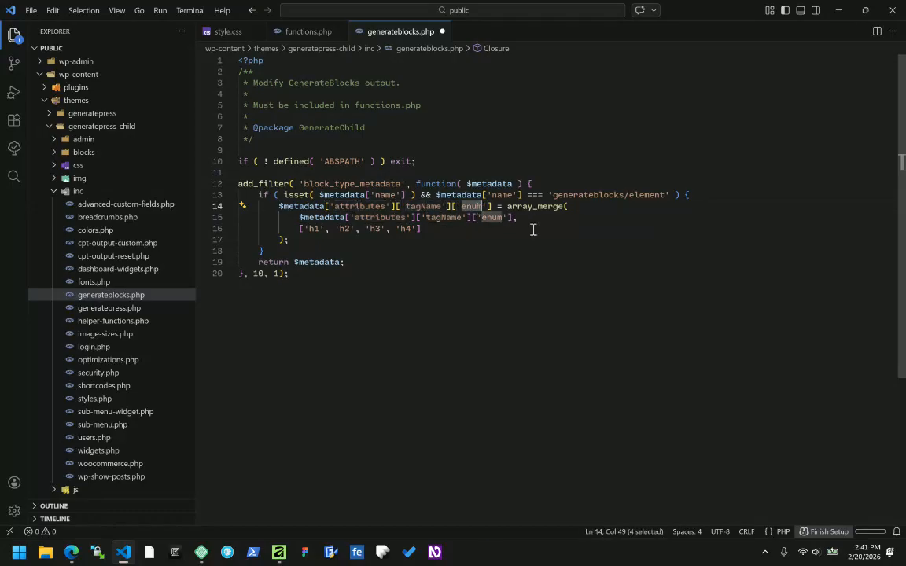
pyautogui.click(299, 229)
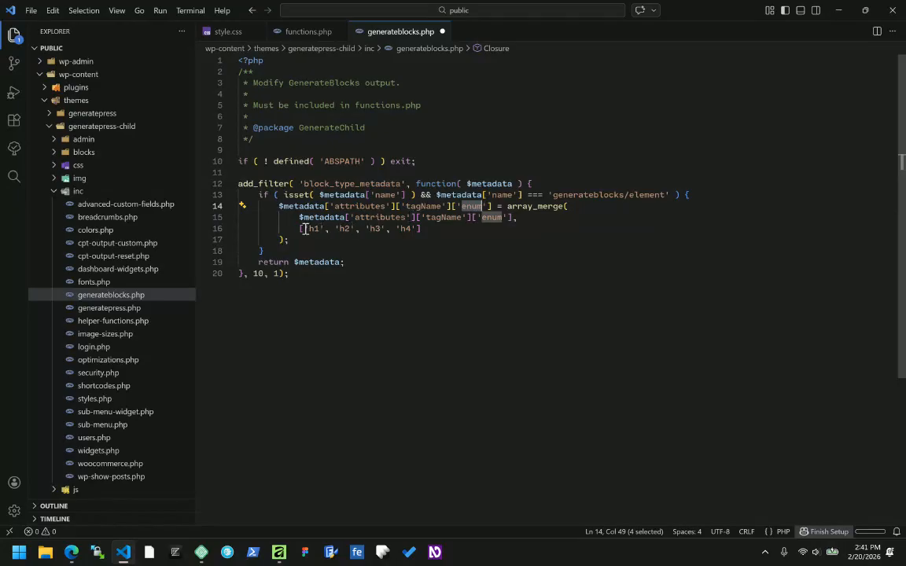
pyautogui.click(423, 229)
pyautogui.moveTo(423, 229); pyautogui.dragTo(299, 229)
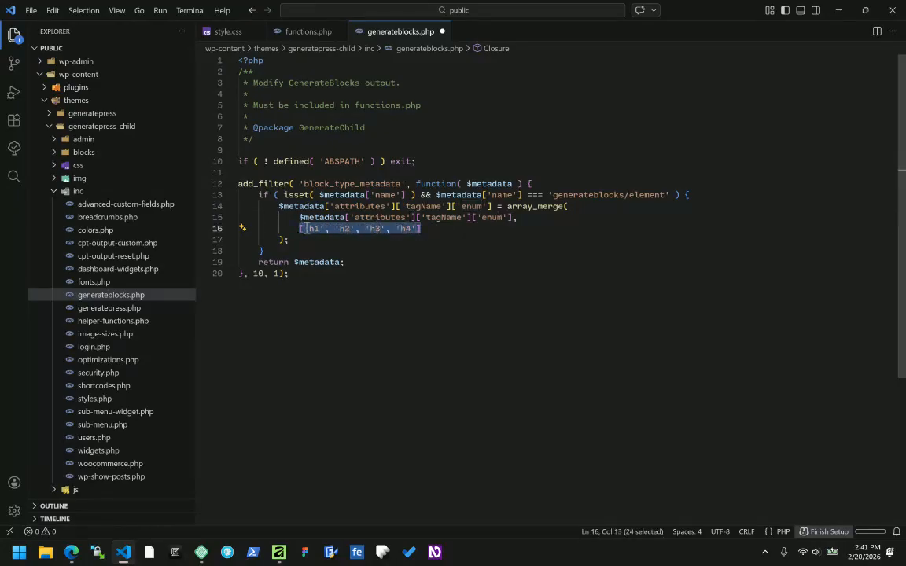
# Step: Add the comment "// here's where we add our stuff" on its own line above the heading tag array
pyautogui.click(525, 218)
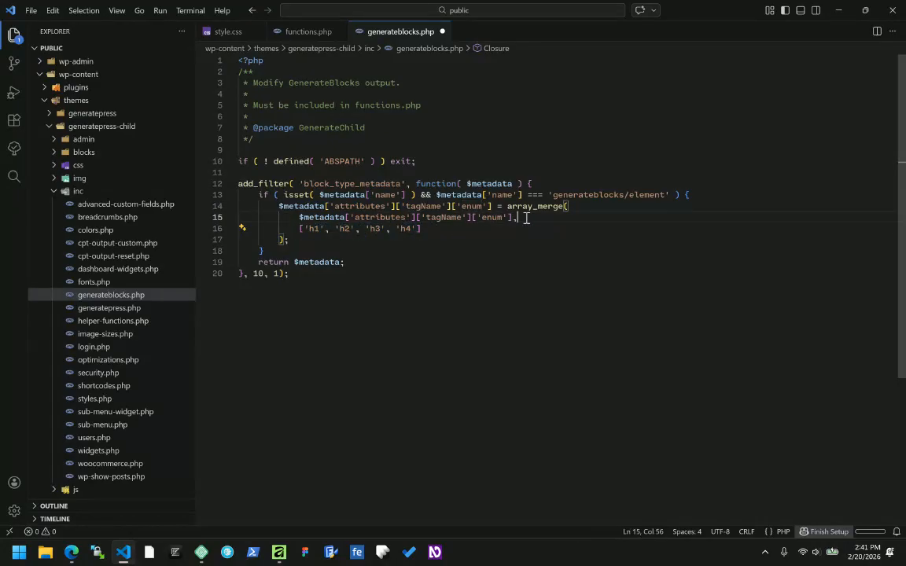
pyautogui.press('Return')
pyautogui.write('// here')
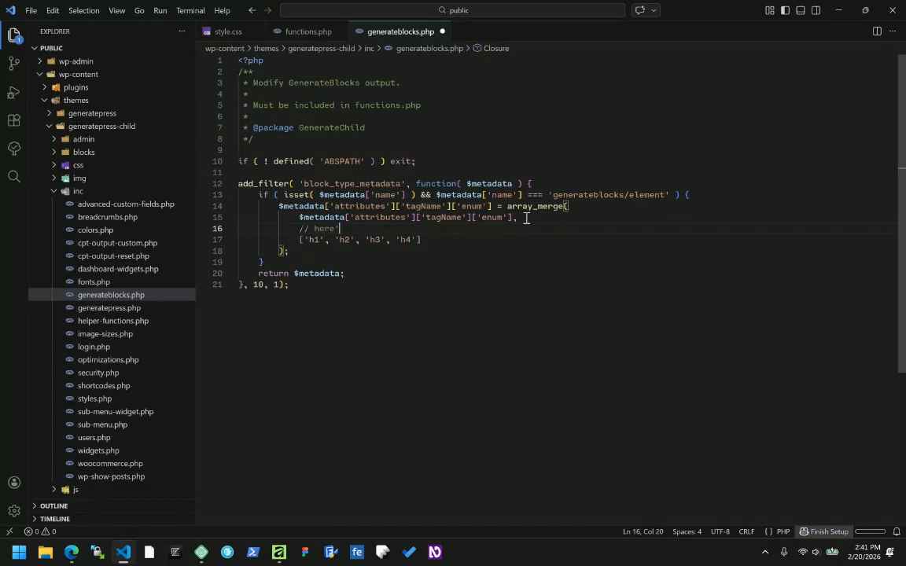
pyautogui.write("'s where we add our stuff")
pyautogui.press('Down')
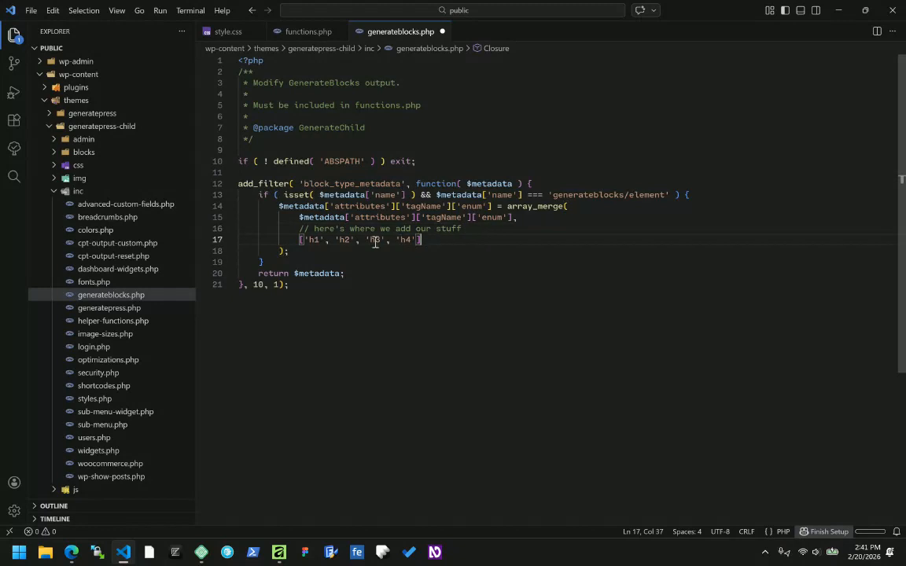
# Step: Extend the heading tag array with 'h5' and 'h6' after 'h4' and save generateblocks.php
pyautogui.doubleClick(315, 240)
pyautogui.doubleClick(347, 239)
pyautogui.doubleClick(374, 240)
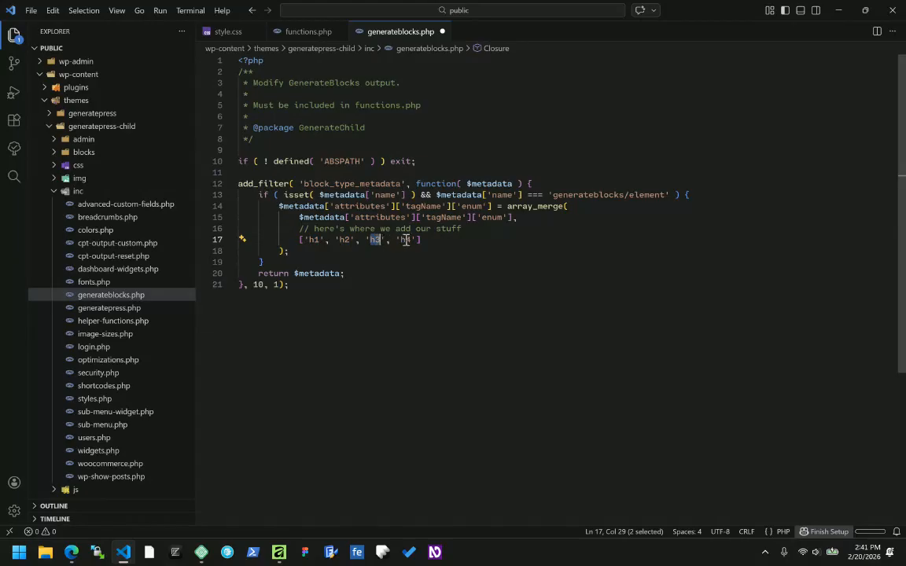
pyautogui.doubleClick(405, 240)
pyautogui.press('Escape')
pyautogui.write(", '")
pyautogui.press('BackSpace')
pyautogui.press('BackSpace')
pyautogui.press('BackSpace')
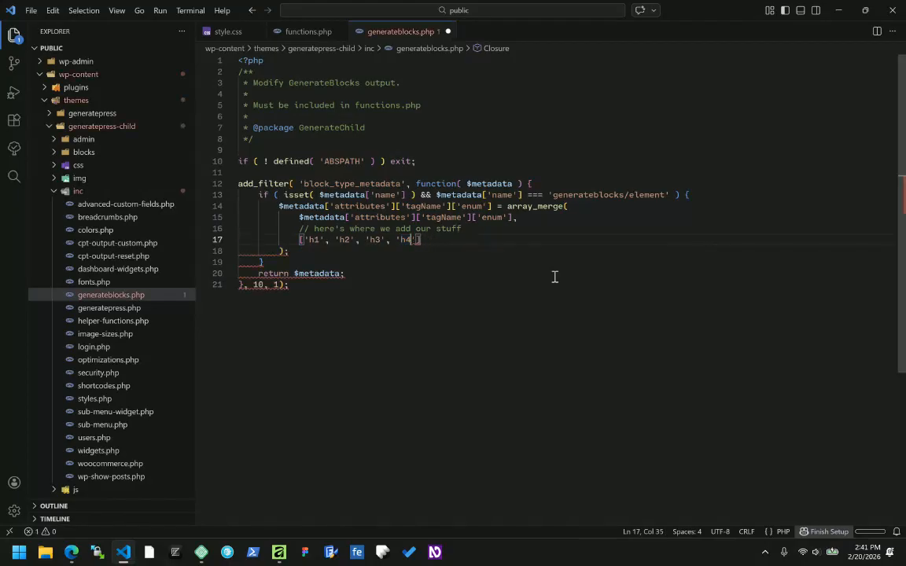
pyautogui.write(", '")
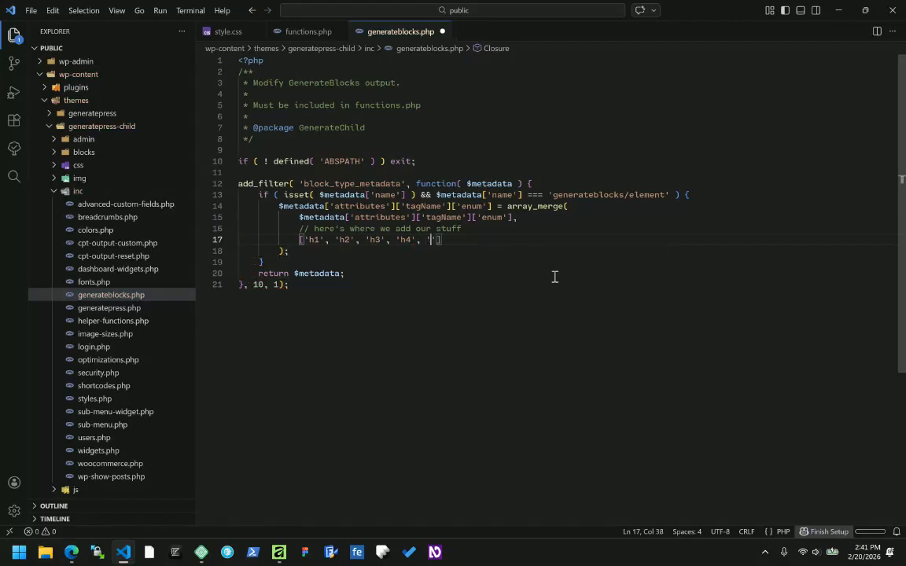
pyautogui.write("h5', 'h6")
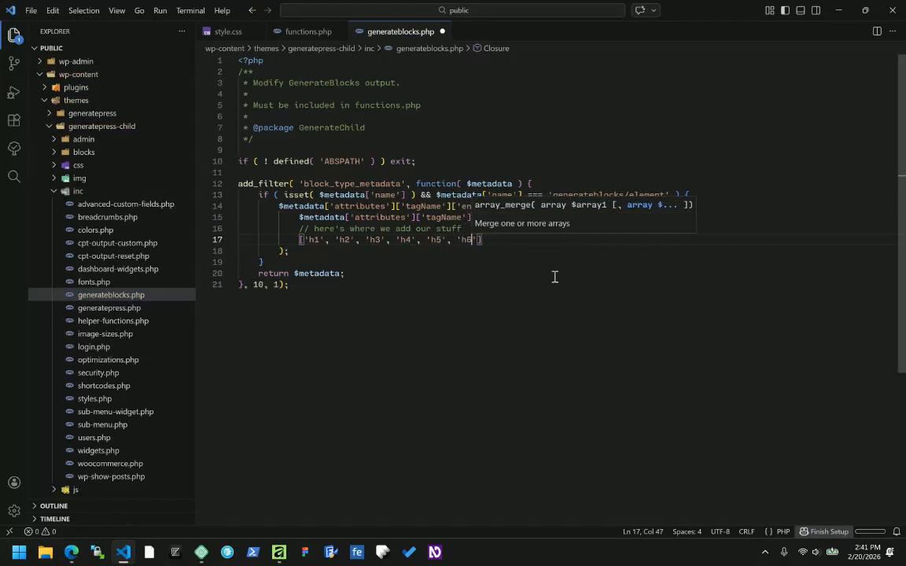
pyautogui.click(648, 301)
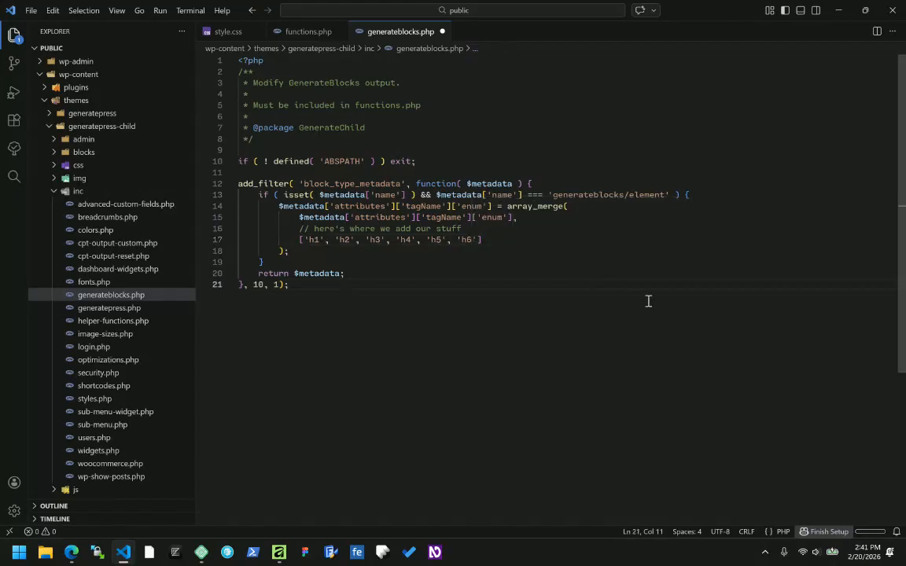
pyautogui.hotkey('ctrl', 's')
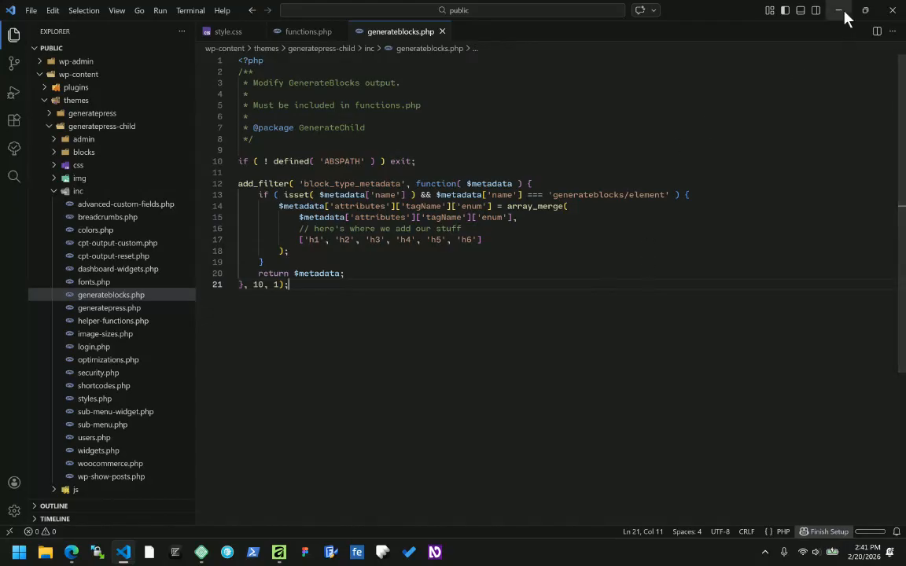
# Step: Switch back to the browser, save the Team Member Single Template element and reload its editor page
pyautogui.moveTo(202, 552)
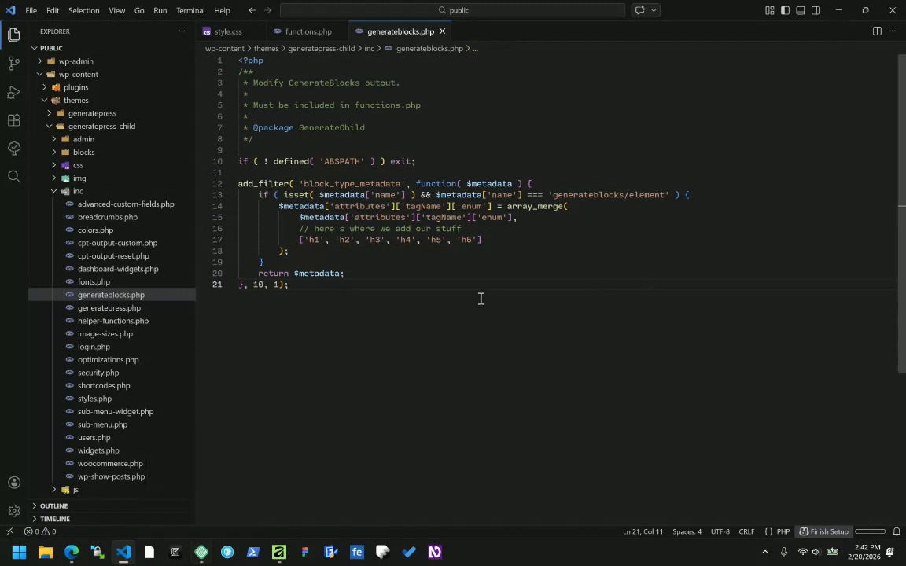
pyautogui.hotkey('alt', 'Tab')
pyautogui.hotkey('alt', 'Tab')
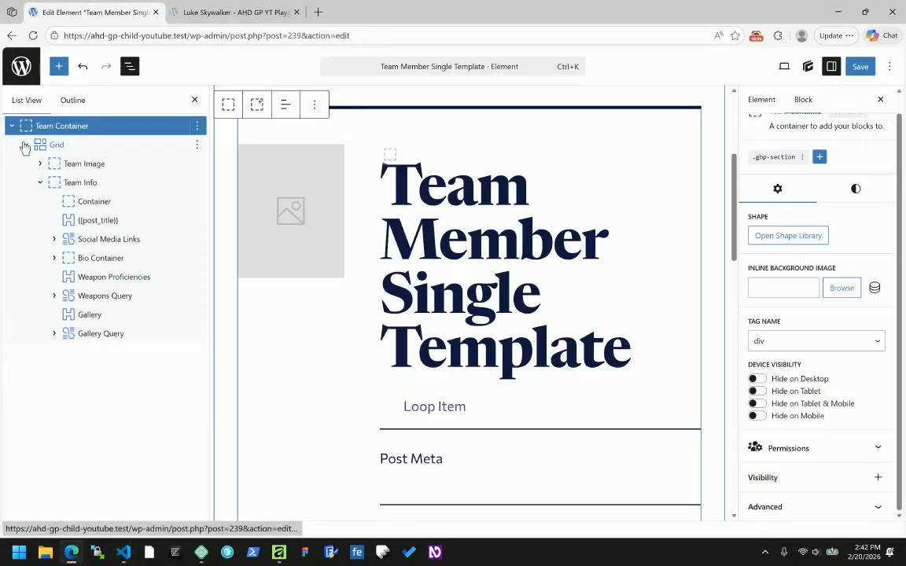
pyautogui.click(860, 68)
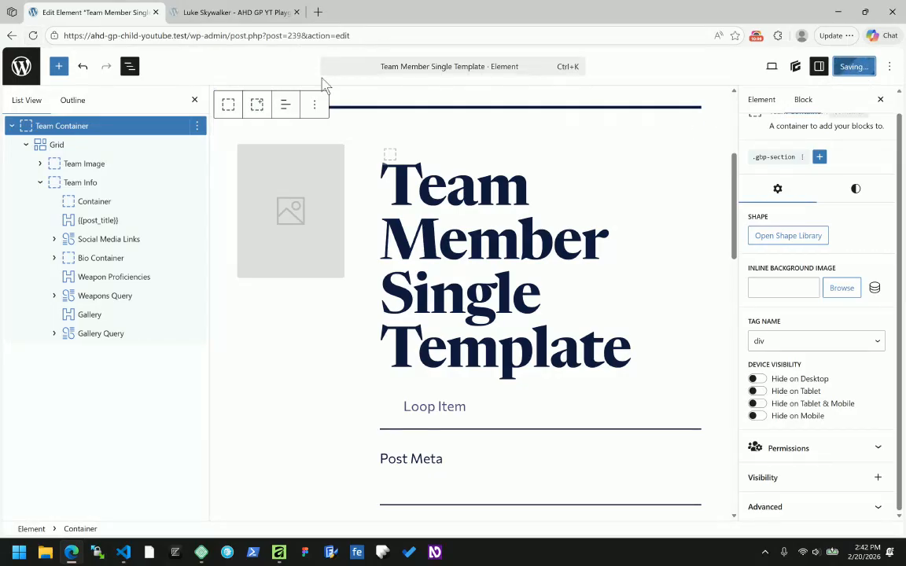
pyautogui.click(34, 35)
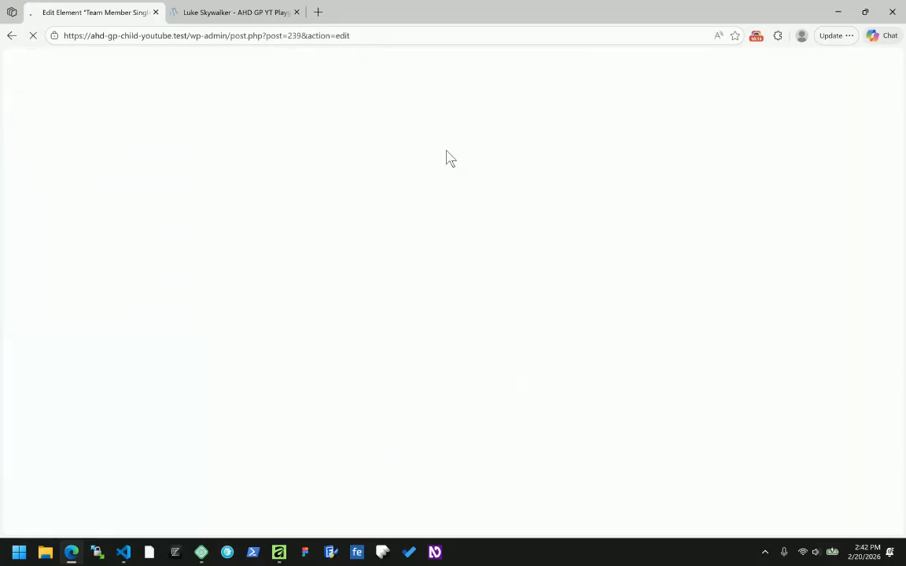
# Step: Set the tag name of the empty container above the name headline to h1
pyautogui.scroll(-2, 479, 203)
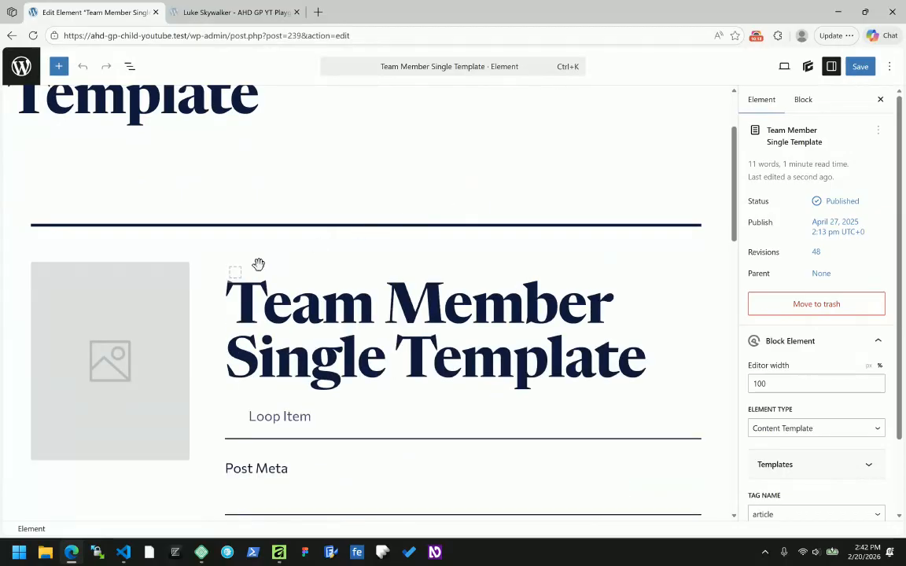
pyautogui.click(283, 268)
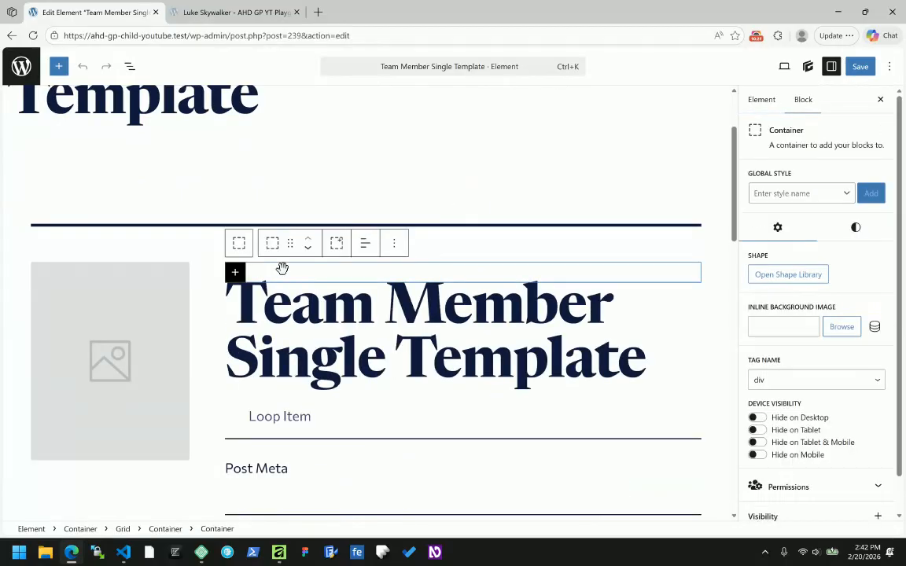
pyautogui.click(775, 380)
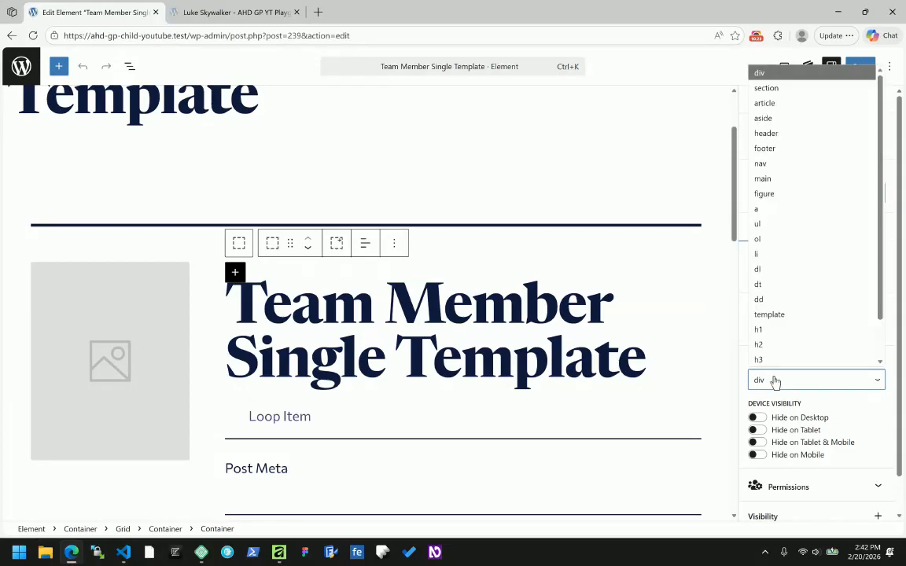
pyautogui.scroll(-1, 783, 362)
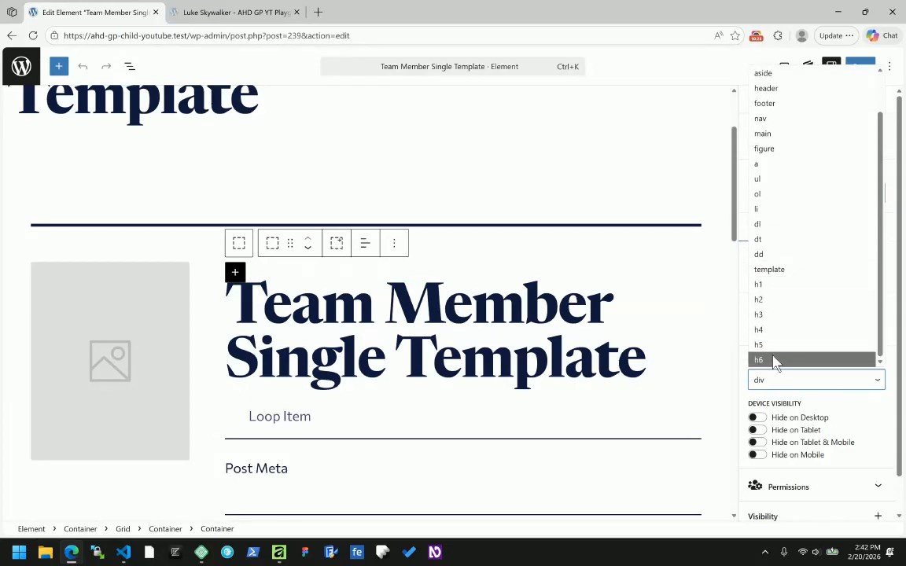
pyautogui.click(772, 288)
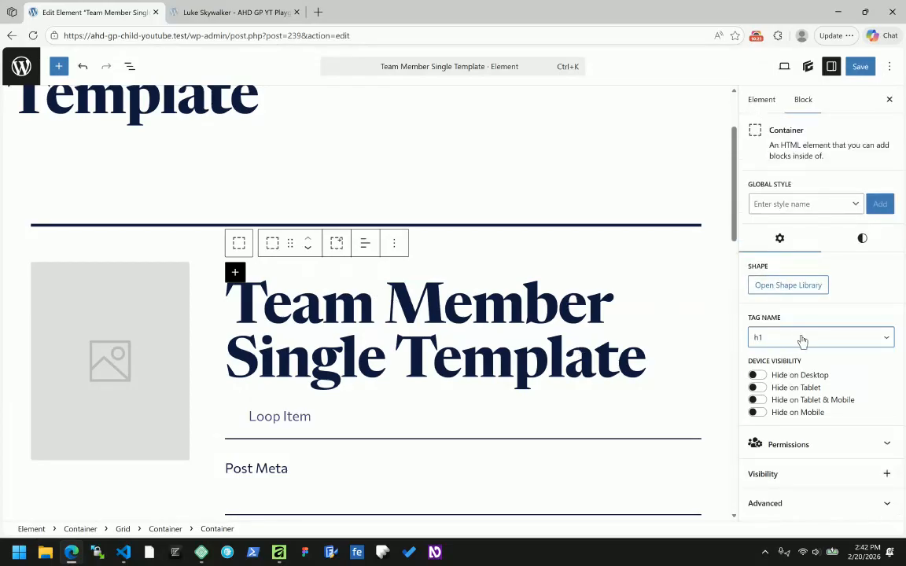
# Step: Add a Text block inside the h1 container and make it a span
pyautogui.click(234, 272)
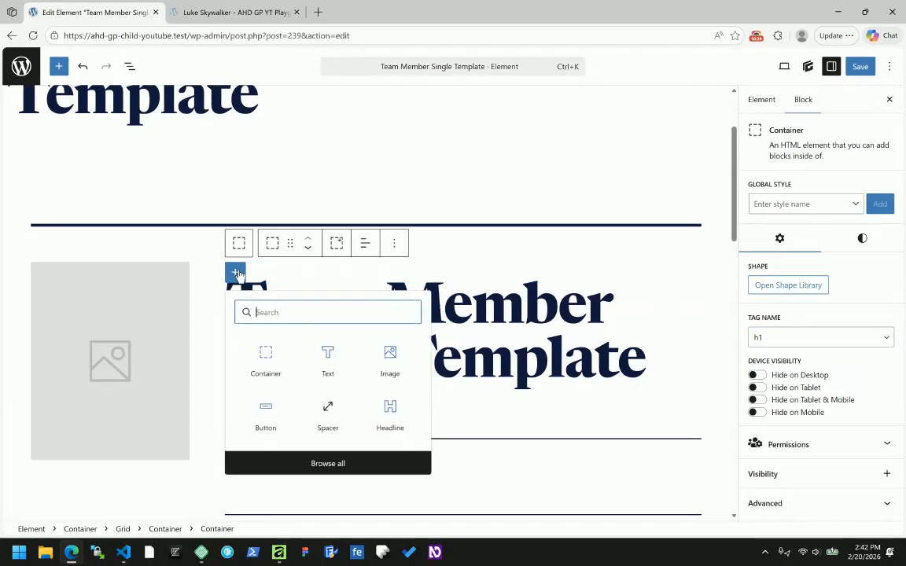
pyautogui.click(330, 350)
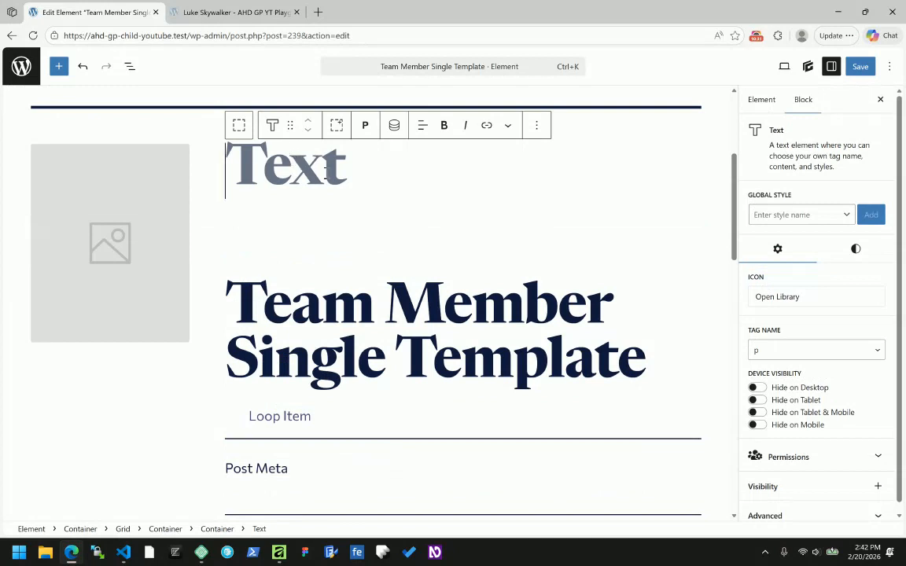
pyautogui.click(364, 130)
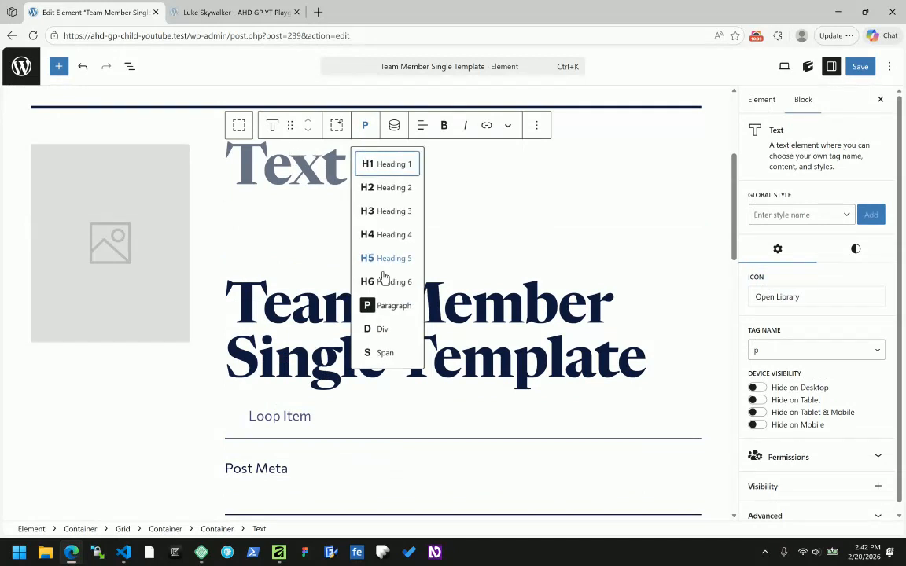
pyautogui.click(383, 352)
pyautogui.click(289, 170)
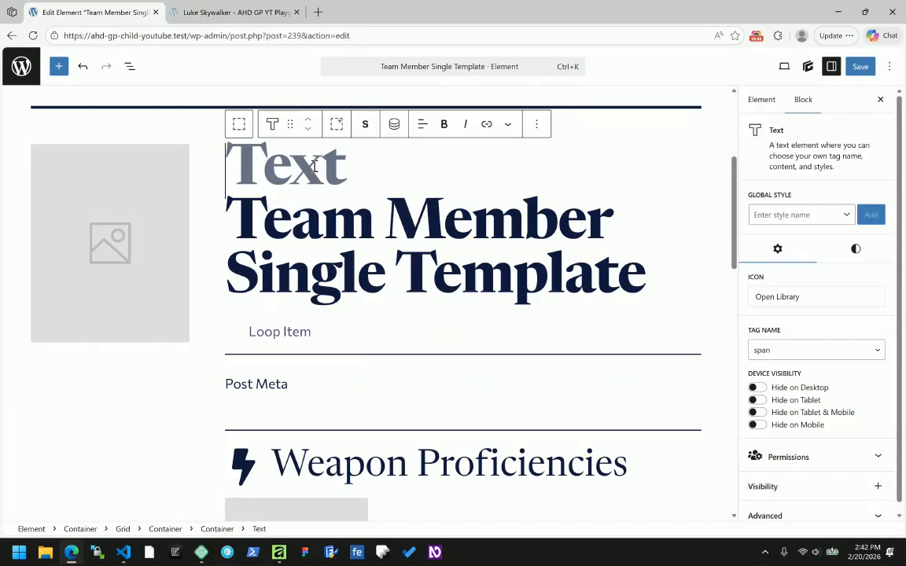
# Step: Insert a Post Meta dynamic tag with the meta key team_first_name into the span text
pyautogui.click(392, 125)
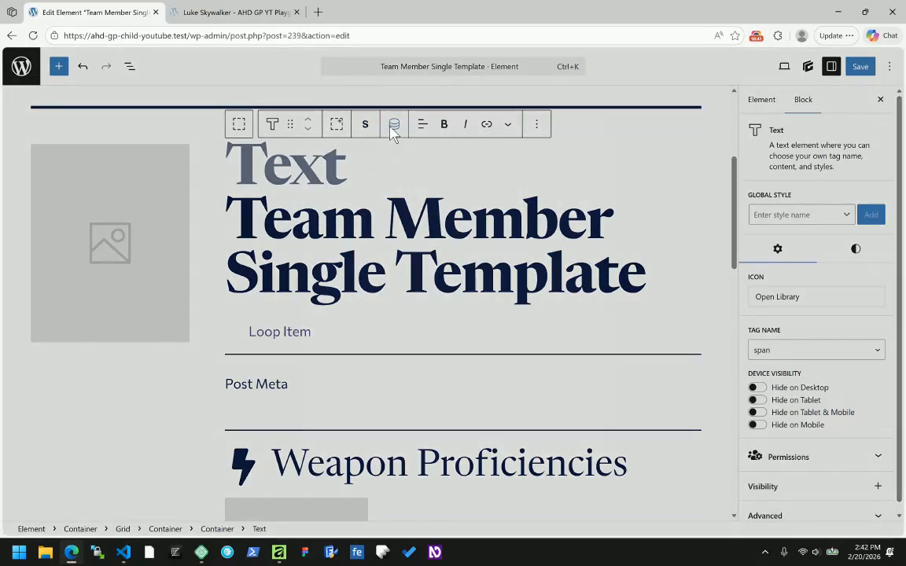
pyautogui.click(370, 193)
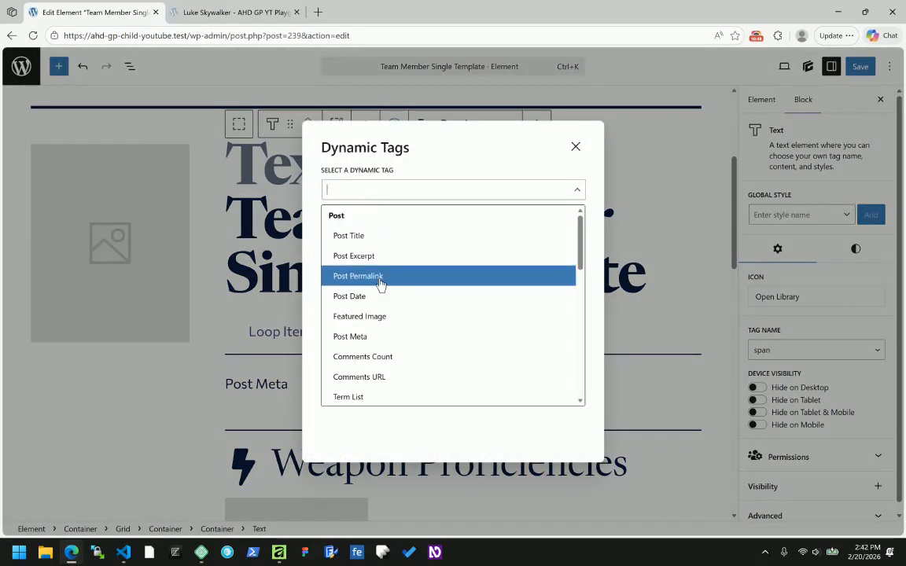
pyautogui.click(370, 336)
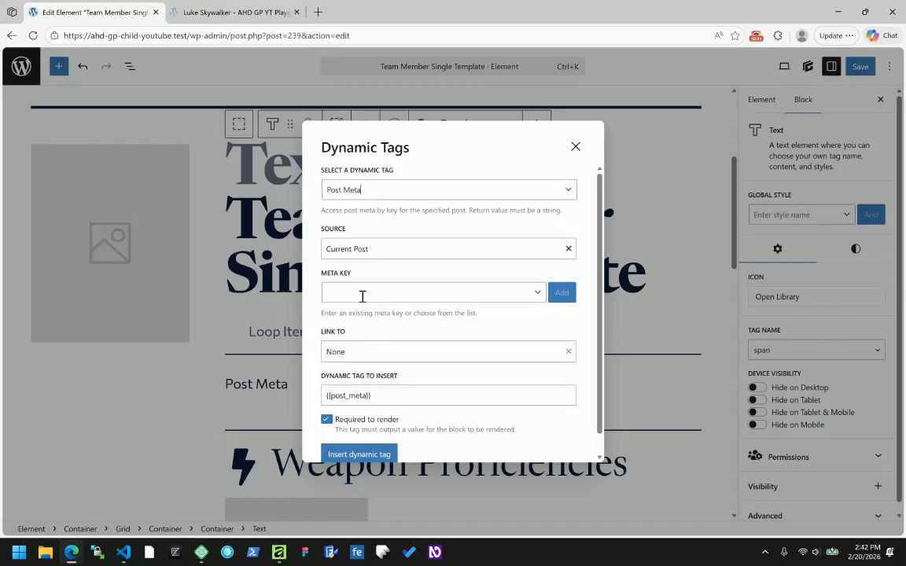
pyautogui.click(403, 294)
pyautogui.write('team_first_name')
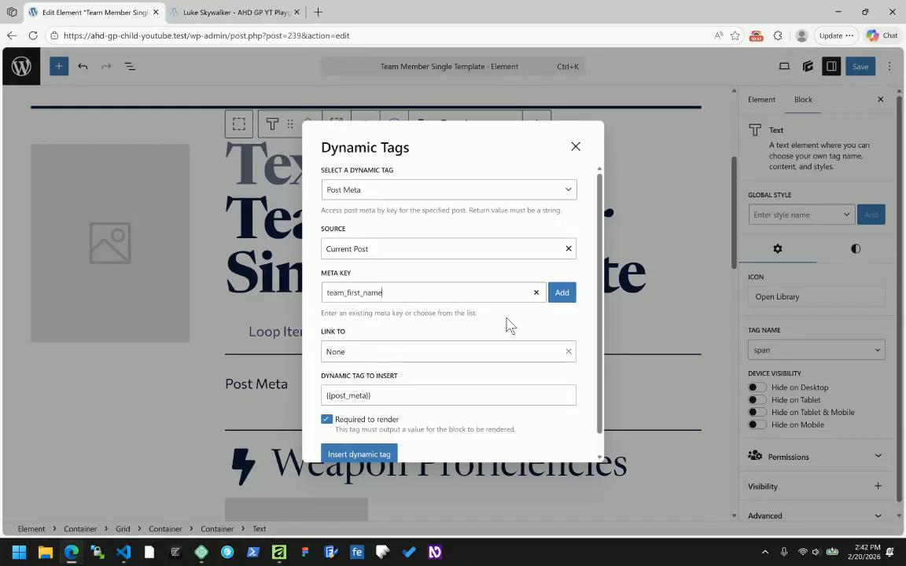
pyautogui.click(562, 299)
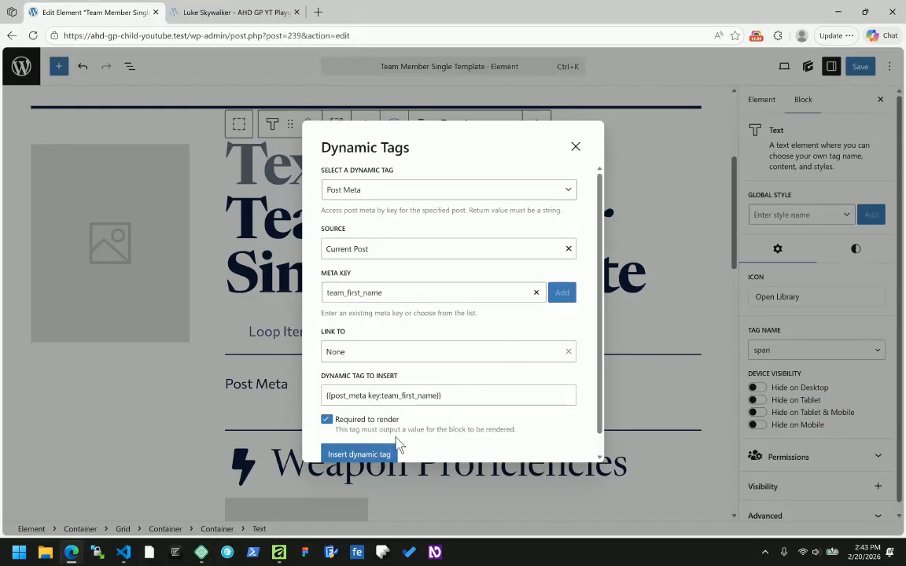
pyautogui.click(361, 455)
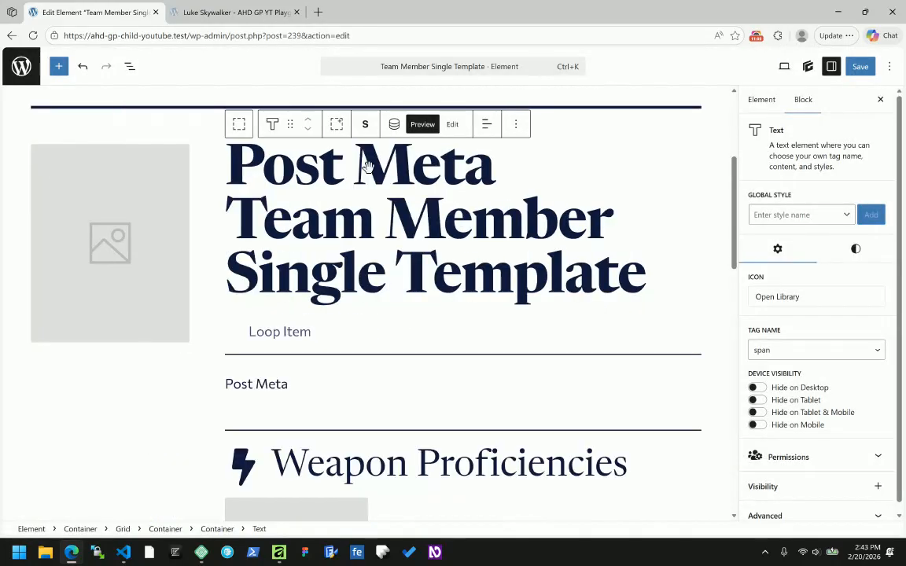
# Step: Edit the span's raw text and append {{post_meta key:team_nickname}} after the first name tag
pyautogui.scroll(2, 409, 171)
pyautogui.scroll(-1, 457, 197)
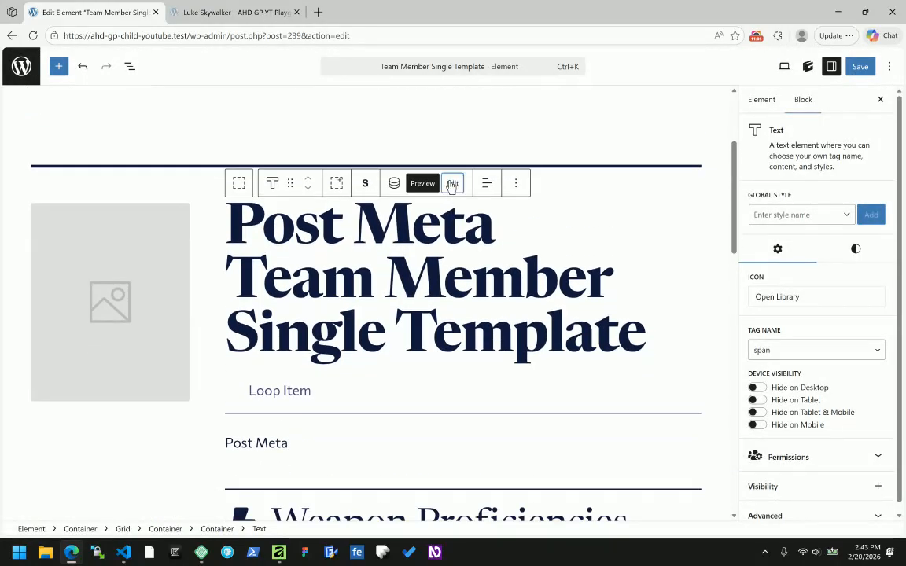
pyautogui.click(453, 182)
pyautogui.click(700, 278)
pyautogui.write('{{post_')
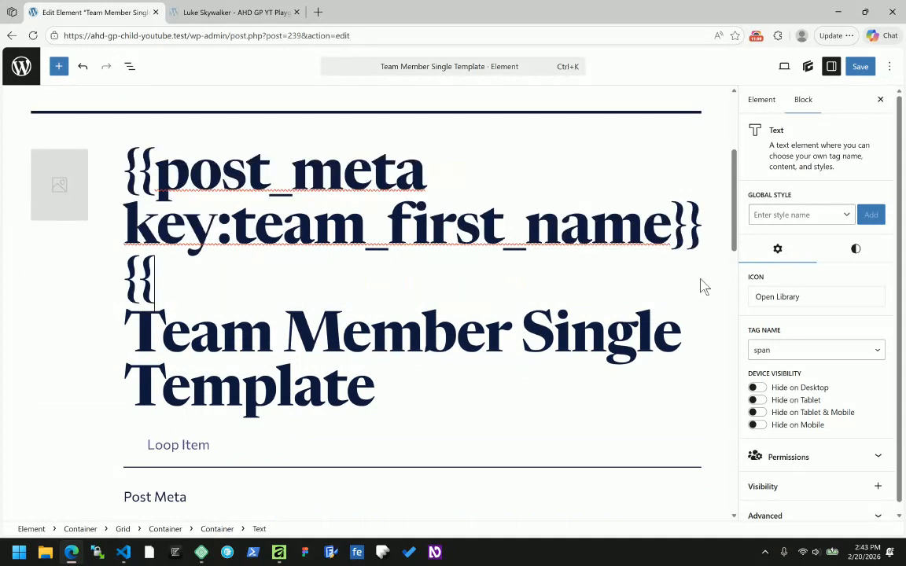
pyautogui.write('met')
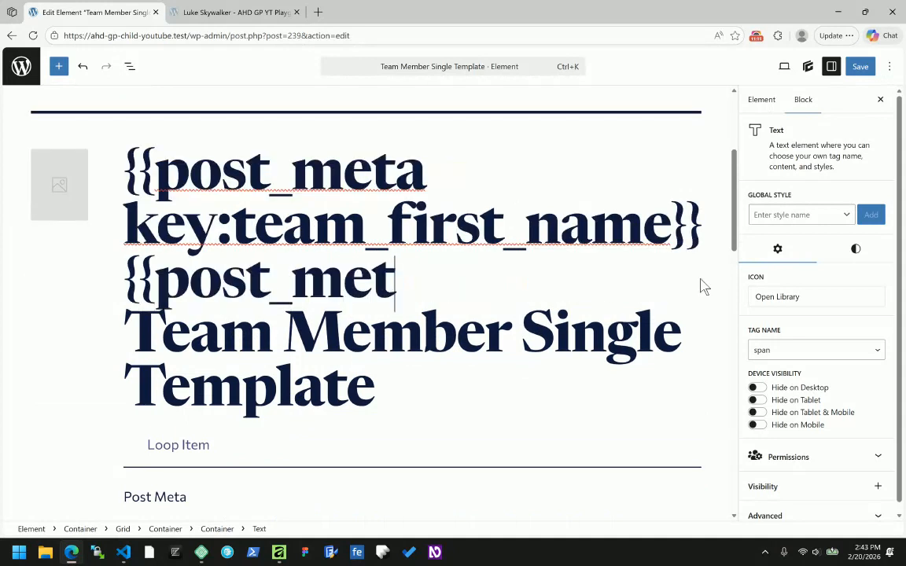
pyautogui.write('a key:te')
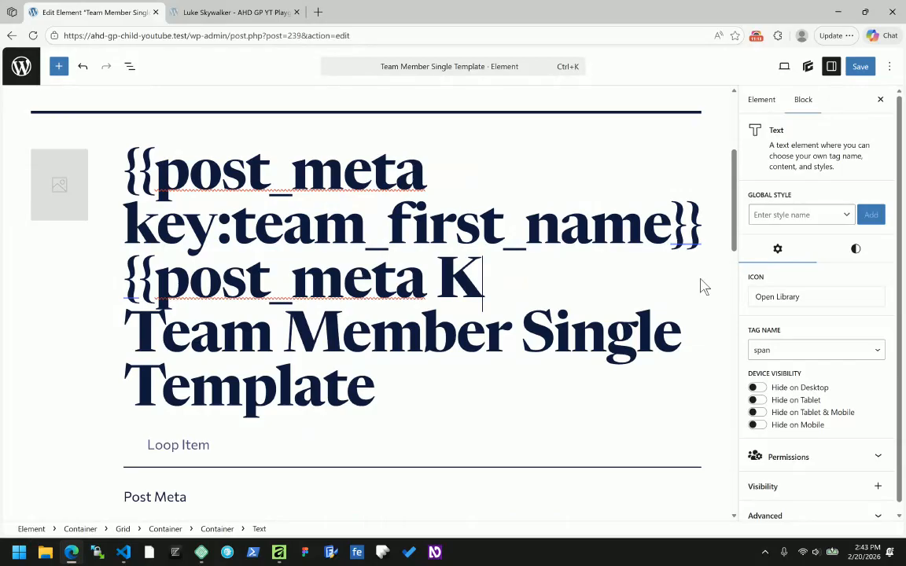
pyautogui.write('am_last')
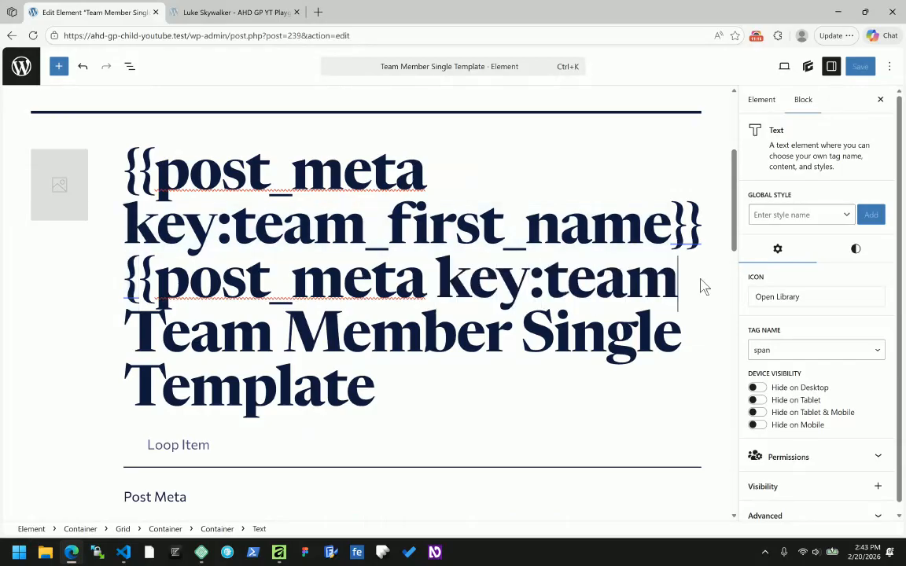
pyautogui.press('BackSpace')
pyautogui.press('BackSpace')
pyautogui.press('BackSpace')
pyautogui.press('BackSpace')
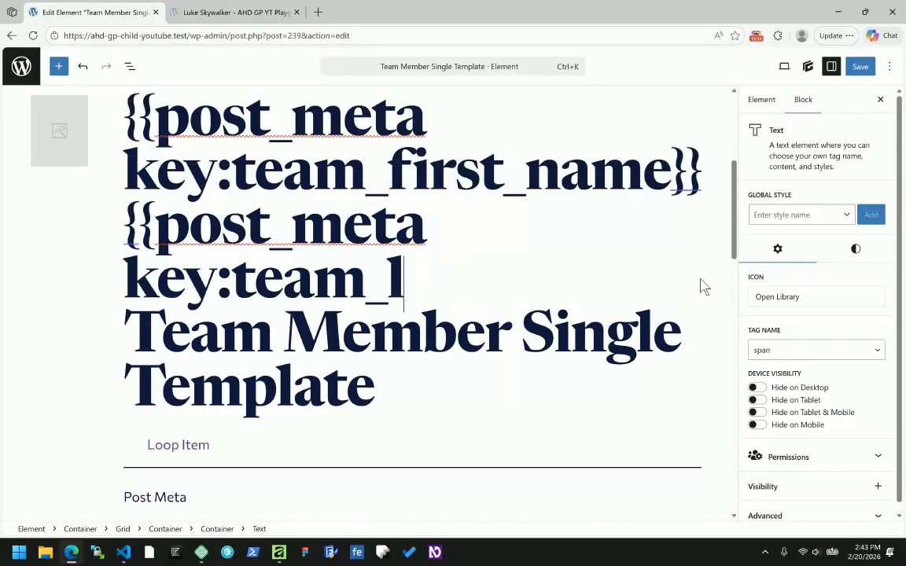
pyautogui.write('nickname')
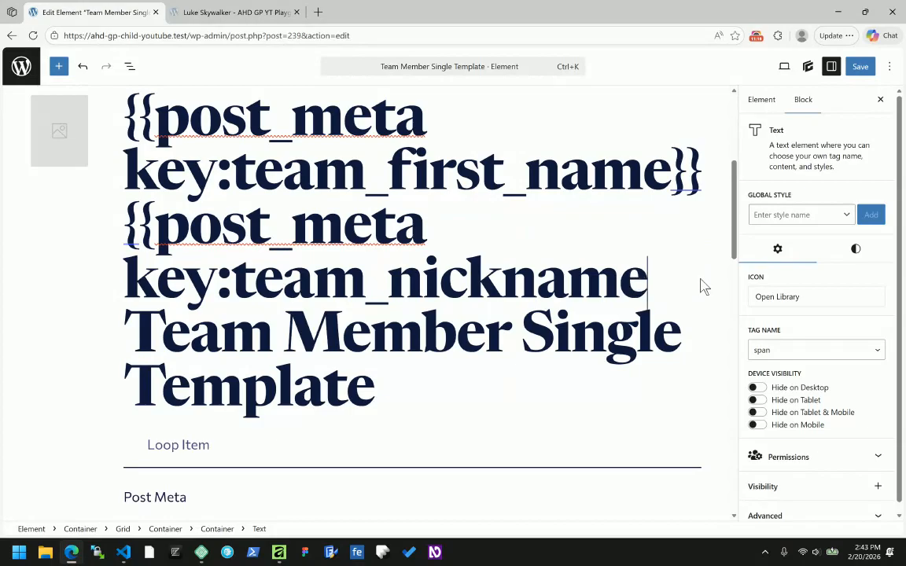
pyautogui.write('}}')
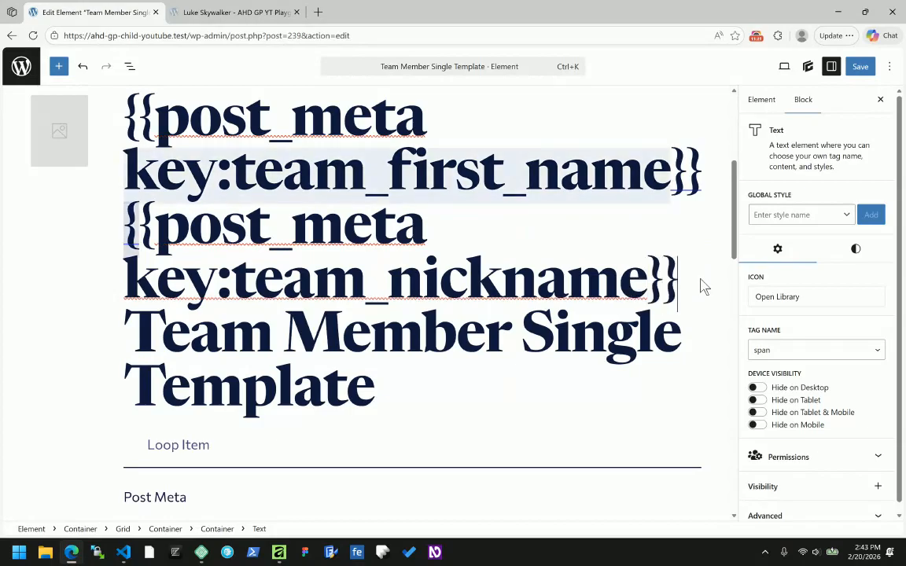
# Step: Append {{post_meta key:team_last_name}} after the nickname tag in the span text
pyautogui.write(' {{')
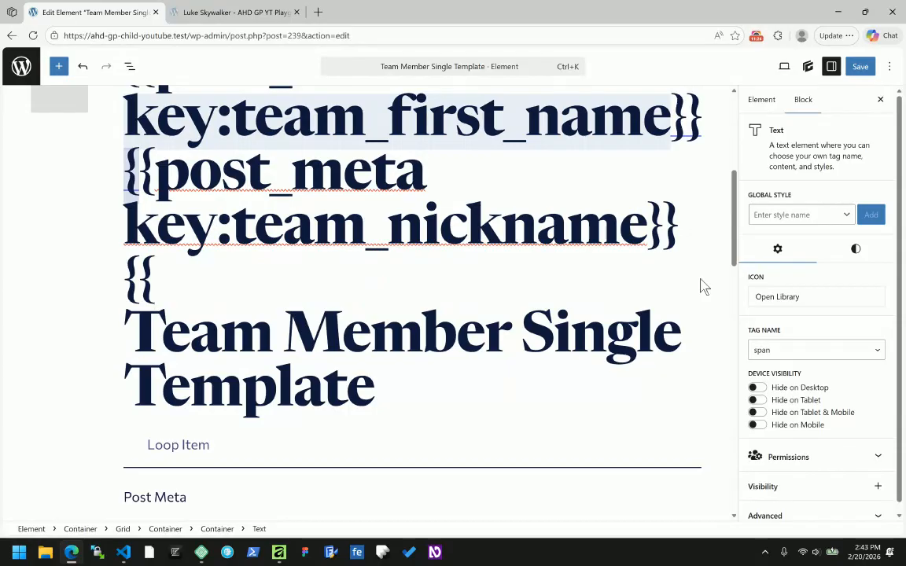
pyautogui.write('post_meta')
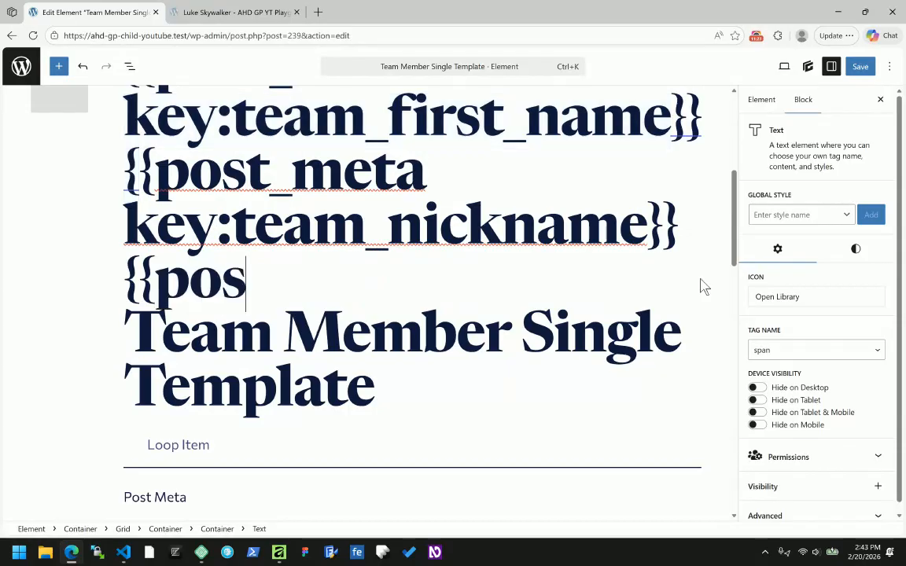
pyautogui.write(' key:te')
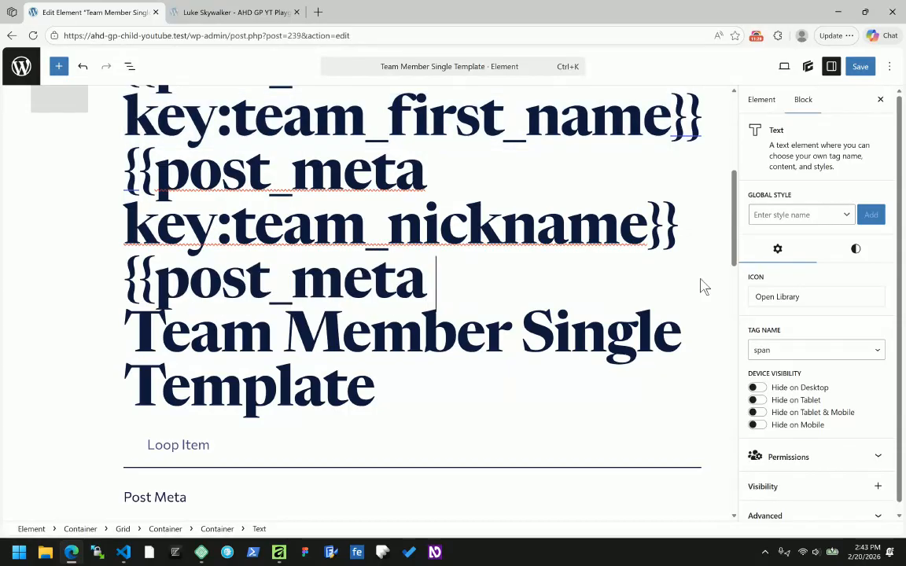
pyautogui.write('am_last_name')
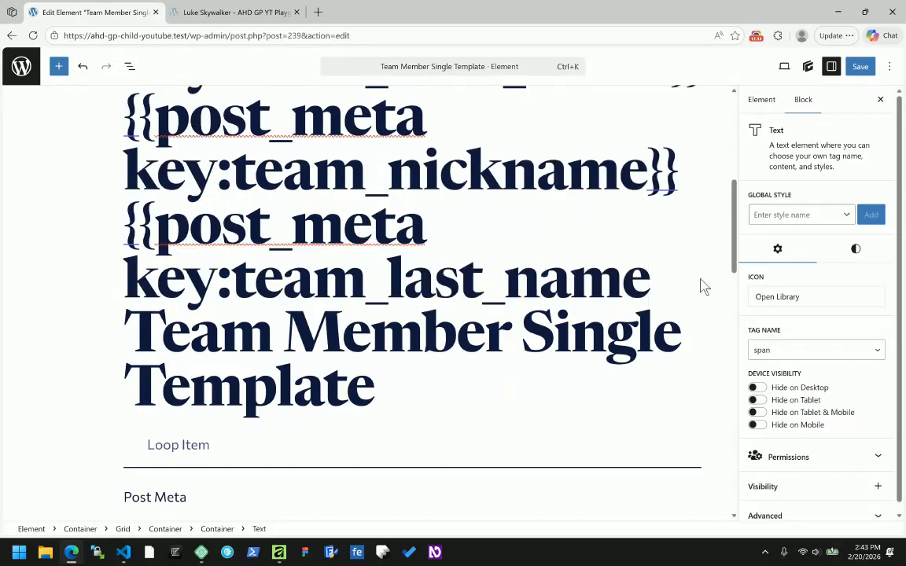
pyautogui.write('}}')
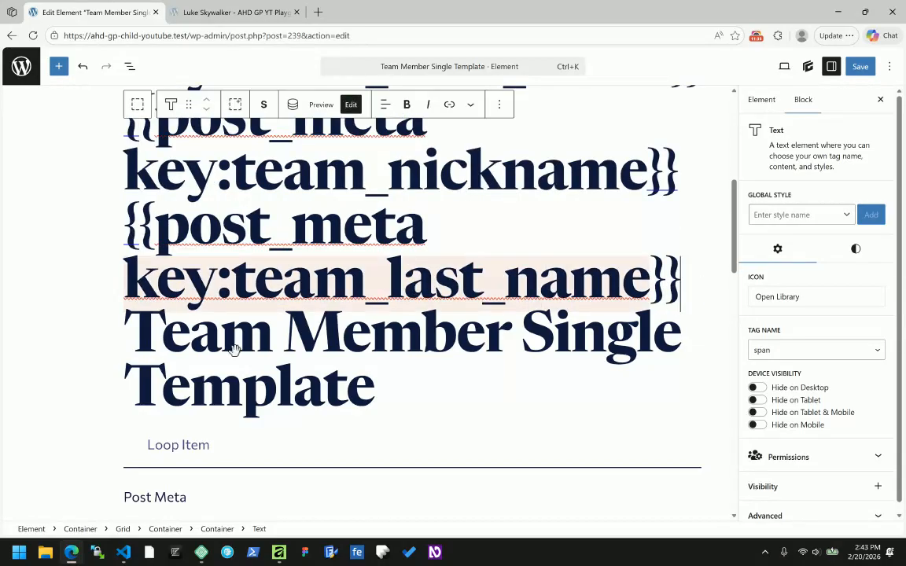
# Step: Delete the old Team Member Single Template headline below the new h1 container
pyautogui.click(189, 315)
pyautogui.scroll(2, 378, 287)
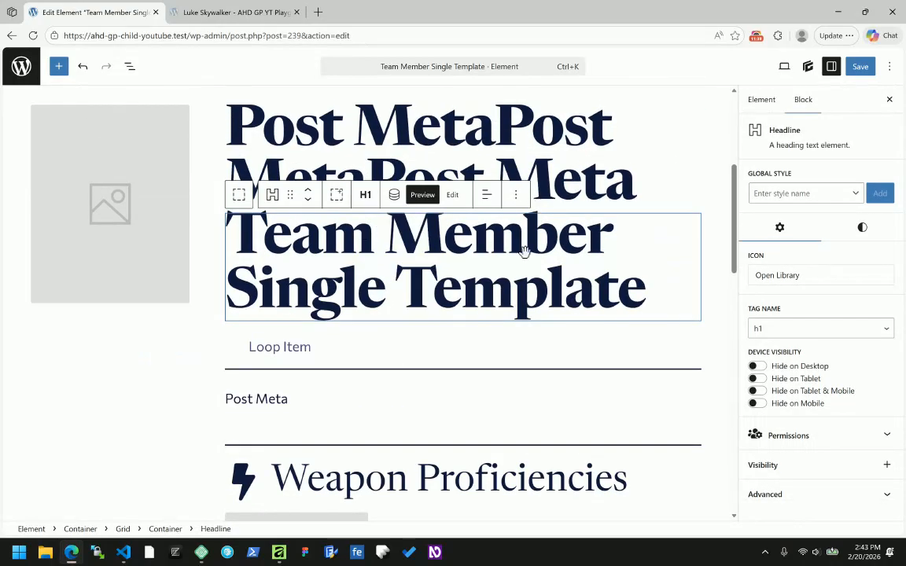
pyautogui.press('Delete')
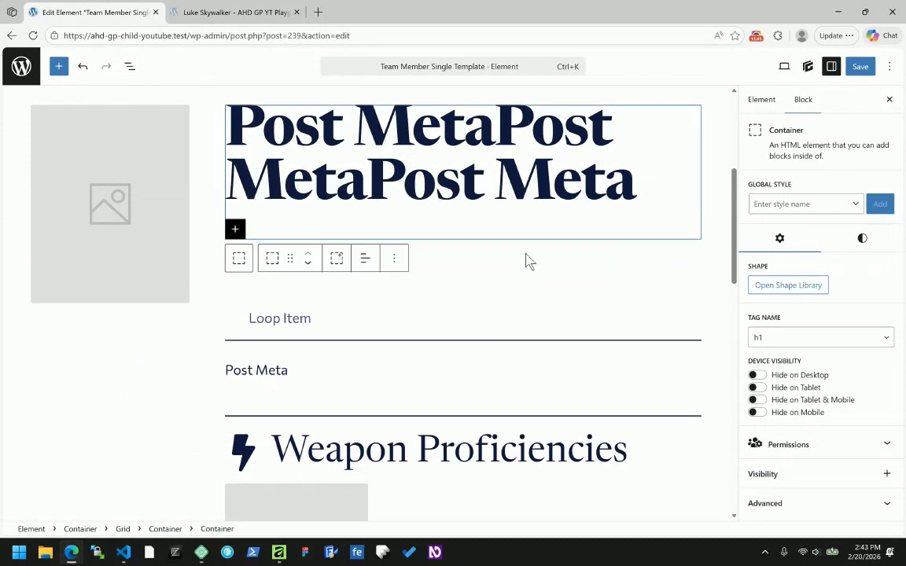
pyautogui.scroll(3, 489, 238)
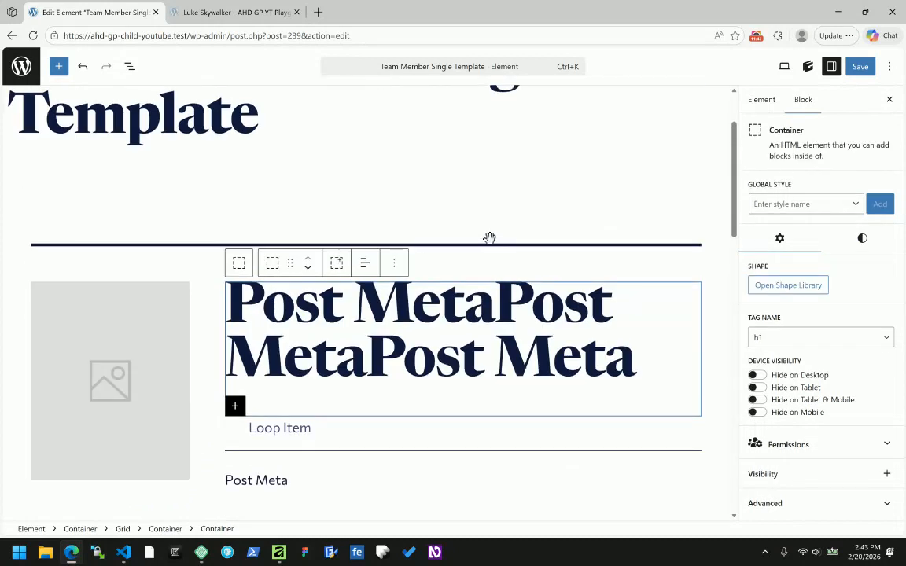
pyautogui.click(536, 214)
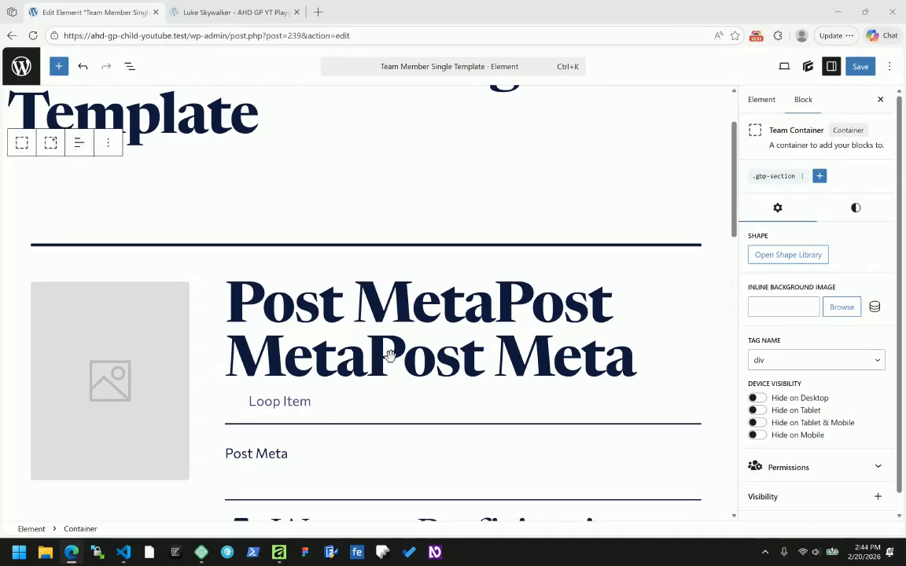
# Step: Edit the name span's raw text and insert an opening curly quote “ directly before the team_nickname tag
pyautogui.click(541, 309)
pyautogui.click(452, 261)
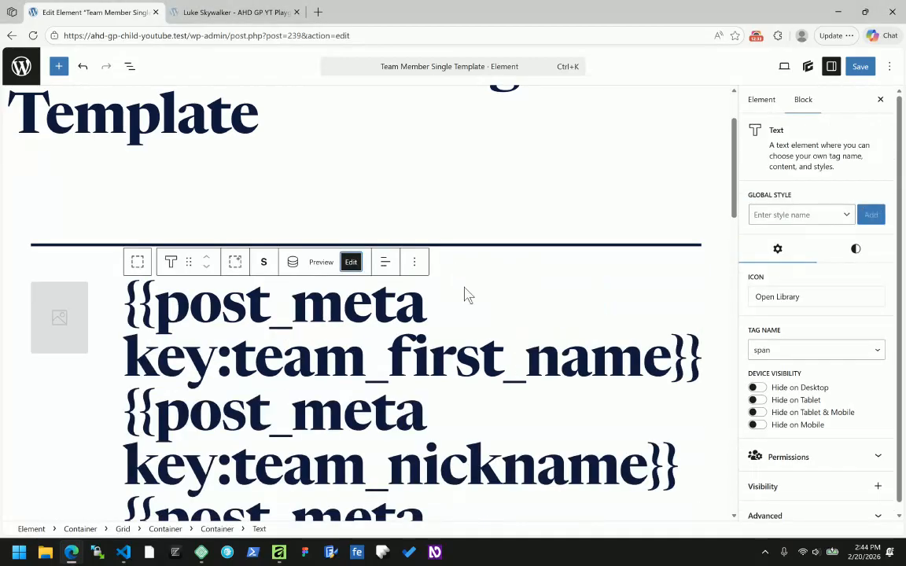
pyautogui.click(134, 418)
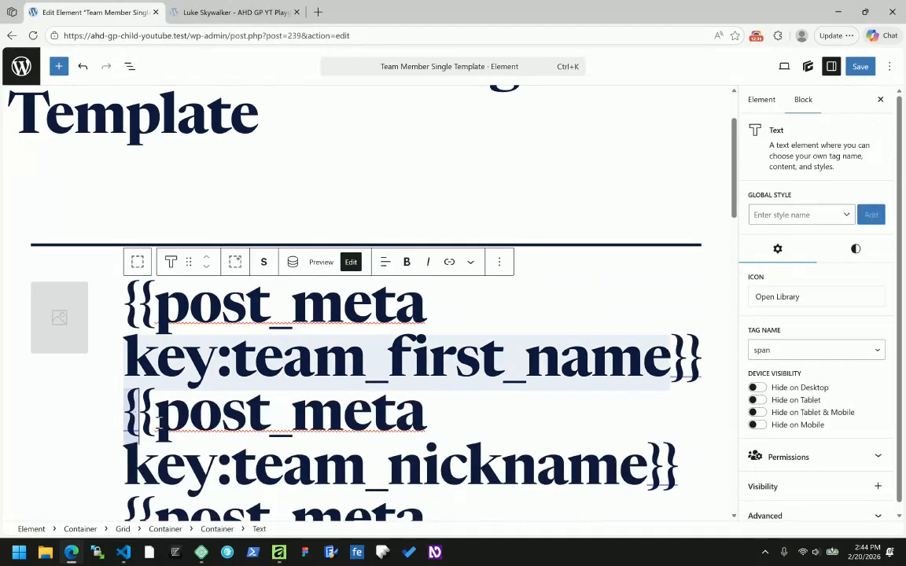
pyautogui.doubleClick(169, 423)
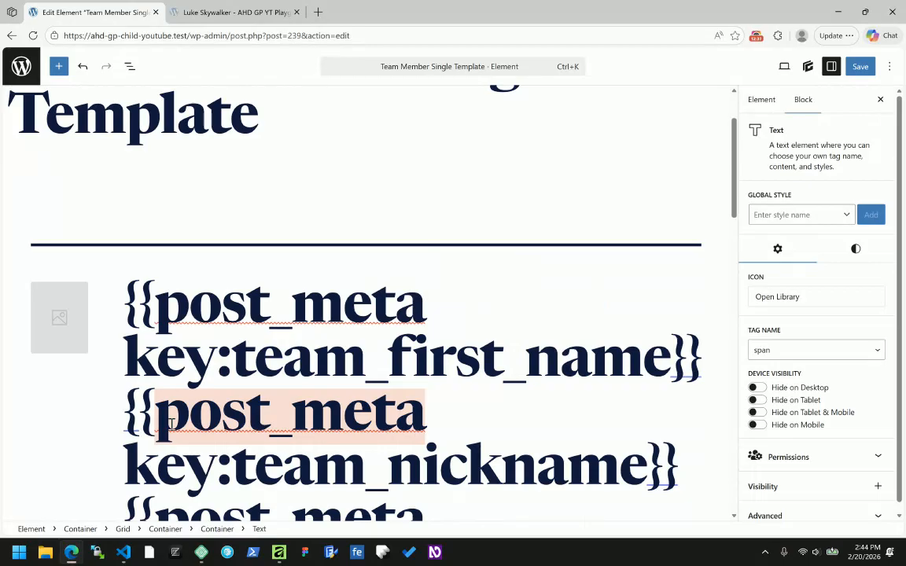
pyautogui.write('“{{p')
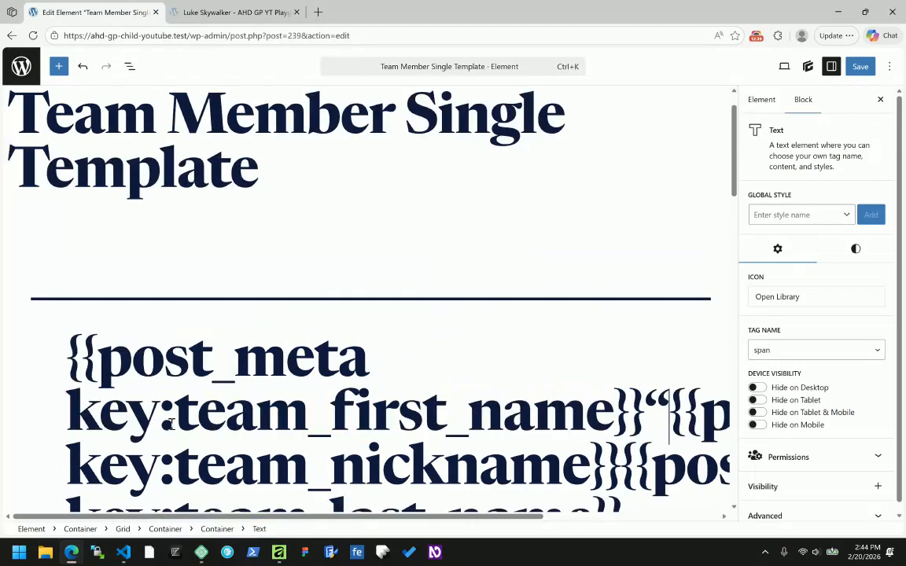
pyautogui.scroll(-3, 134, 321)
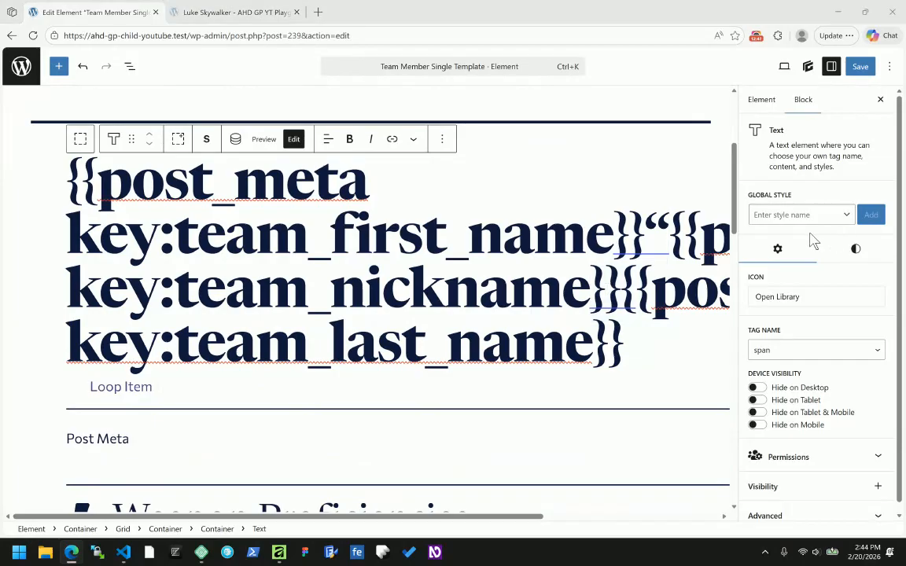
# Step: Insert a closing curly quote ” between the team_nickname and team_last_name tags and save the template
pyautogui.moveTo(591, 271); pyautogui.dragTo(632, 270)
pyautogui.click(619, 288)
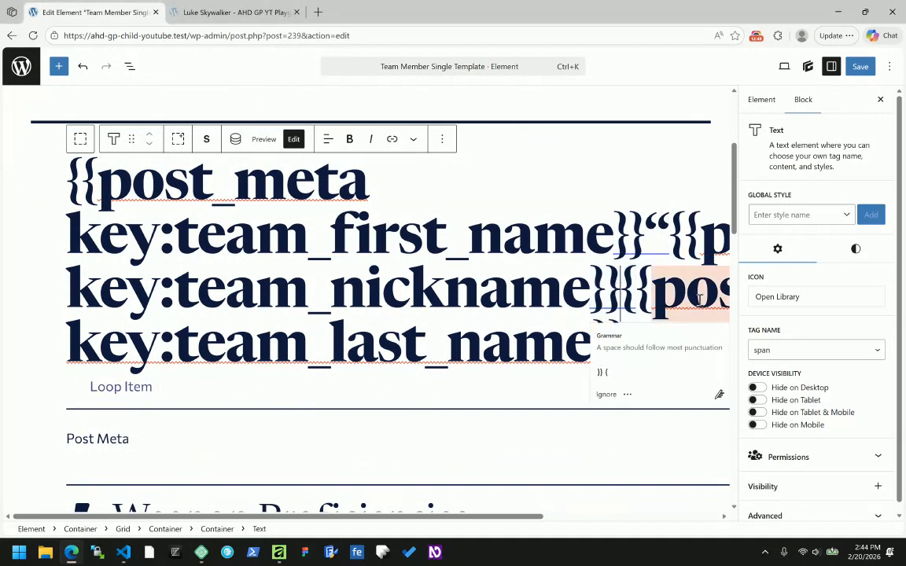
pyautogui.write('"')
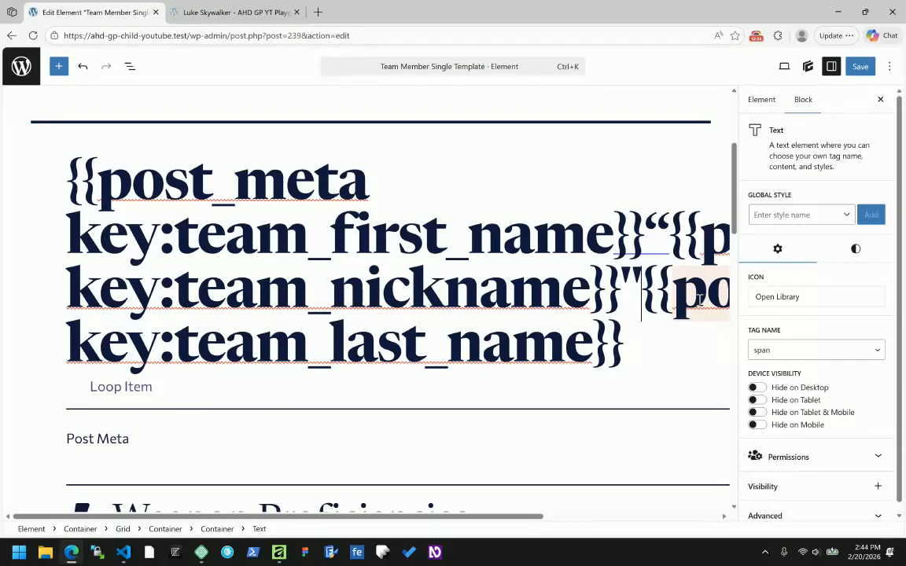
pyautogui.press('BackSpace')
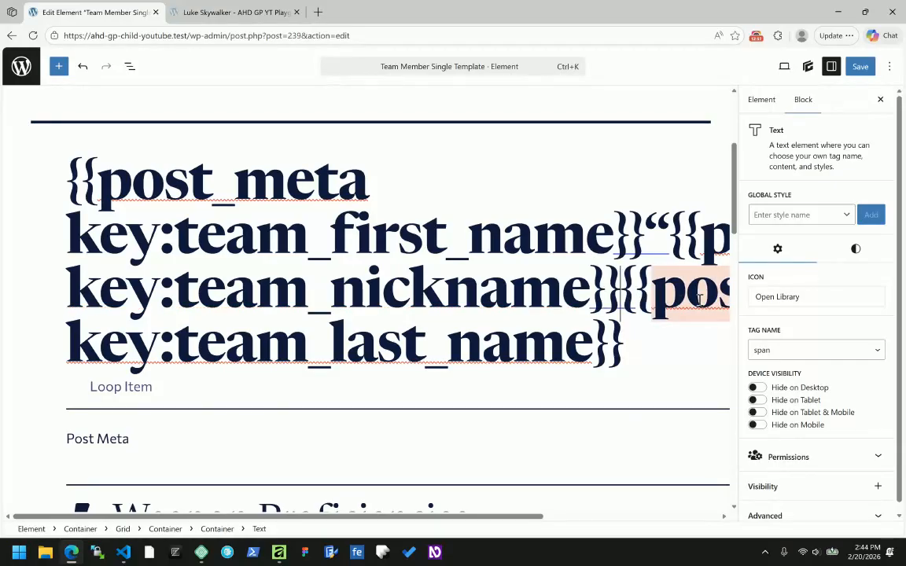
pyautogui.write('"')
pyautogui.press('BackSpace')
pyautogui.write('"')
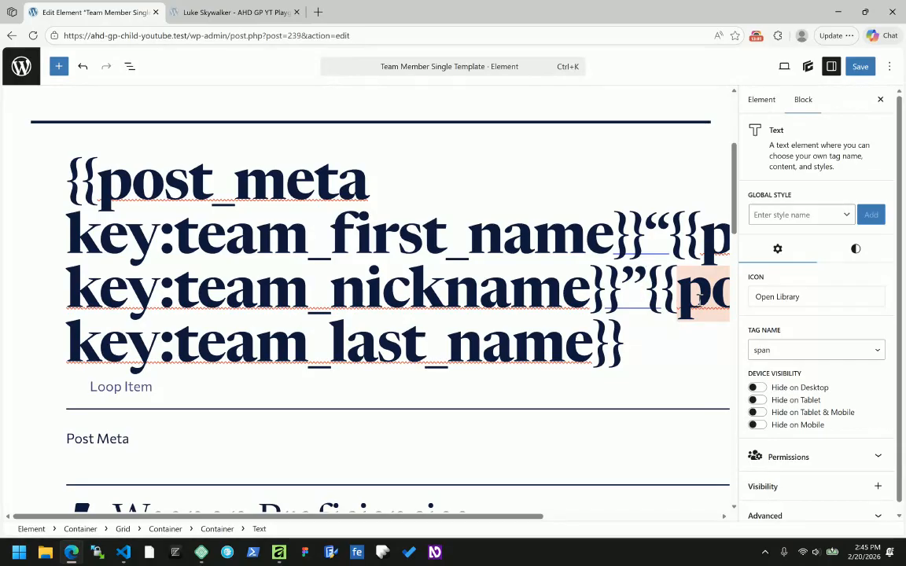
pyautogui.click(862, 69)
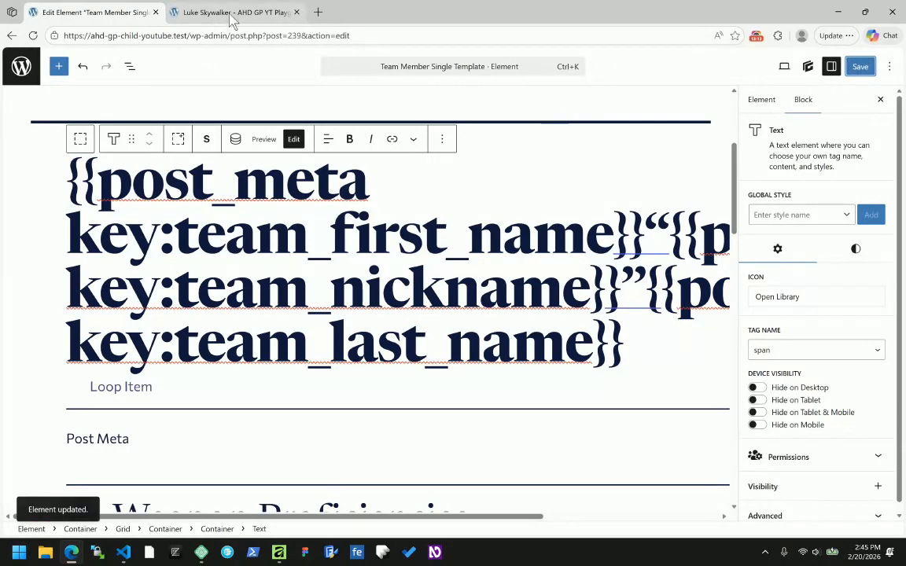
# Step: Reload the team member page, check the quoted nickname in the heading, and inspect the heading's HTML markup
pyautogui.click(231, 16)
pyautogui.click(33, 36)
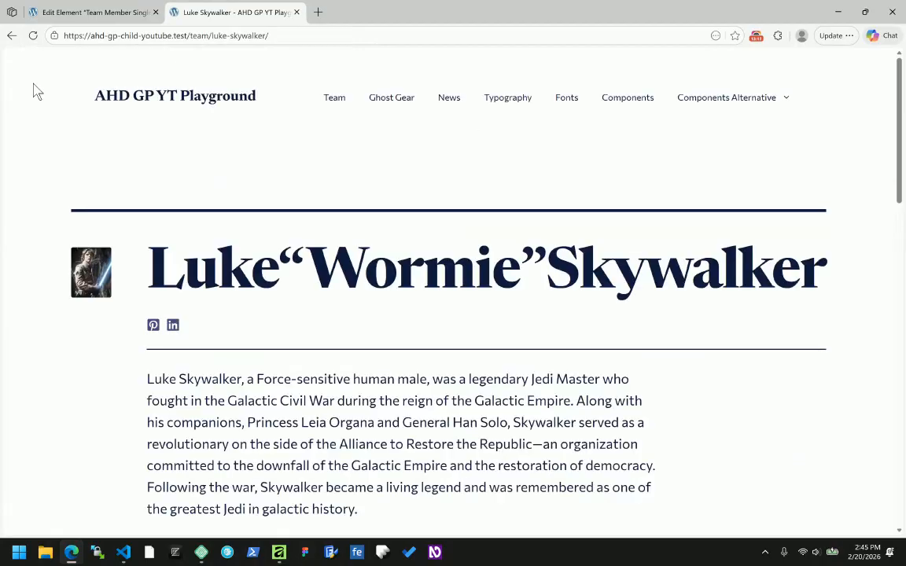
pyautogui.scroll(-3, 344, 259)
pyautogui.scroll(2, 344, 258)
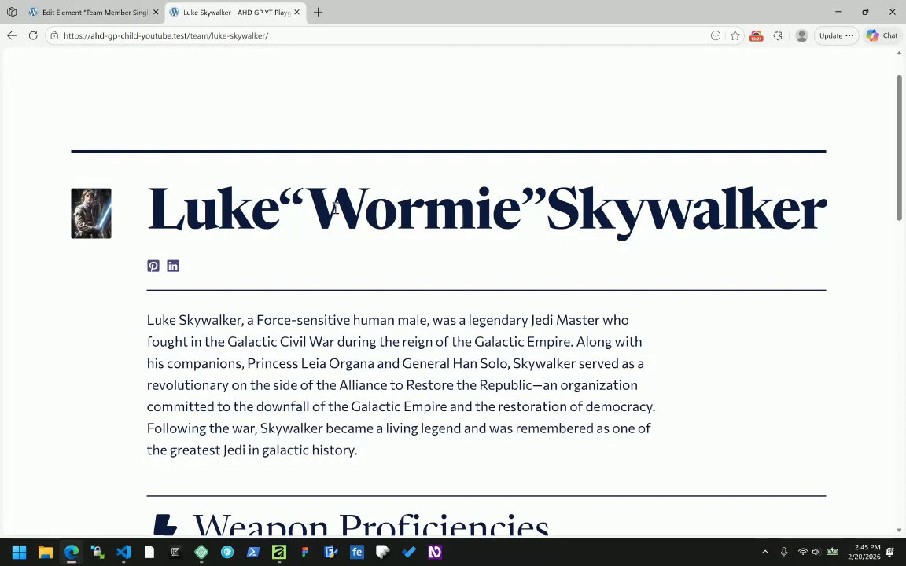
pyautogui.moveTo(282, 203); pyautogui.dragTo(546, 206)
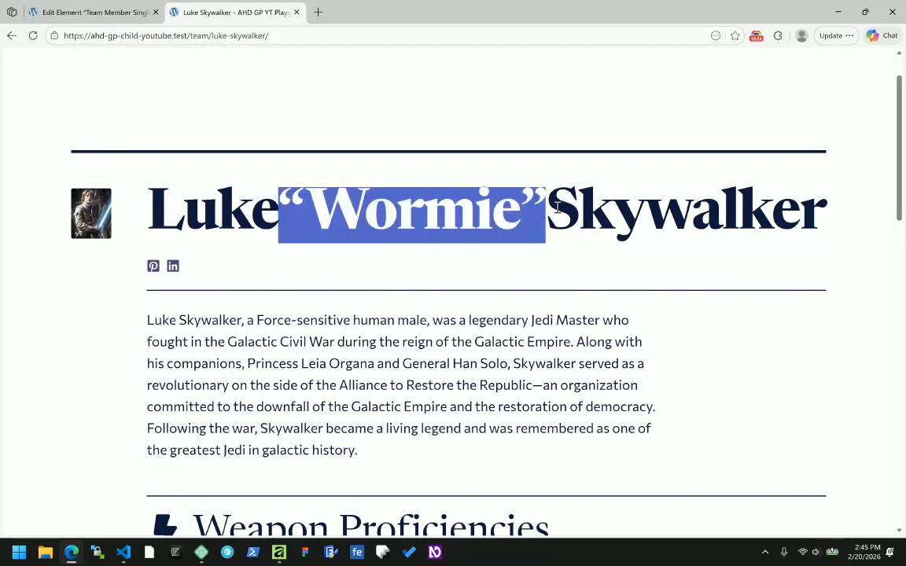
pyautogui.click(288, 225)
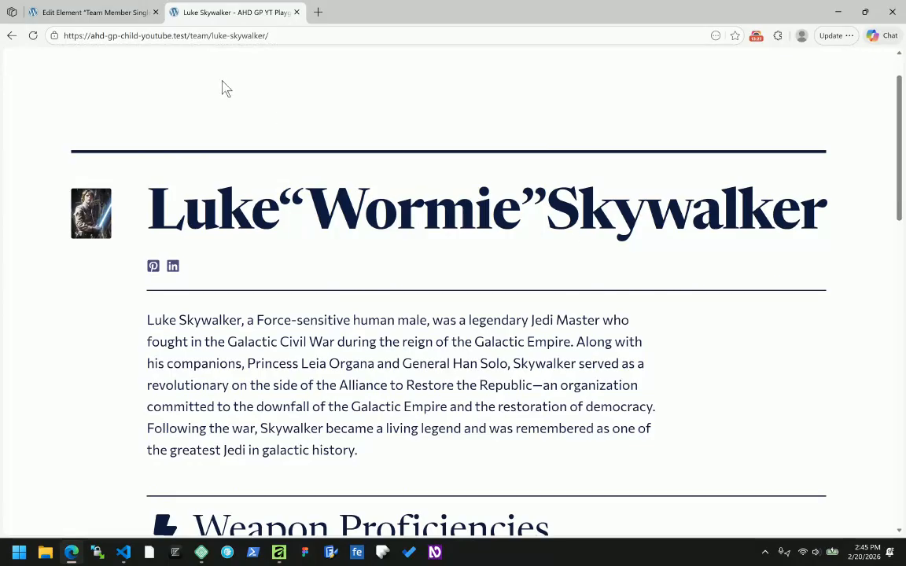
pyautogui.rightClick(391, 215)
pyautogui.press('F12')
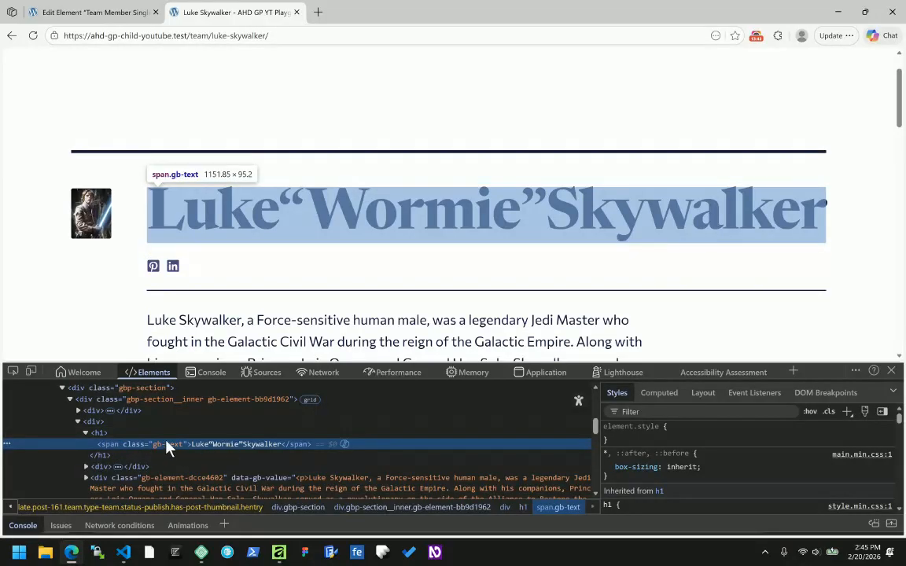
# Step: Back in the template, insert a Headline block before the h1 container in Team Info and set its tag to h1
pyautogui.click(122, 12)
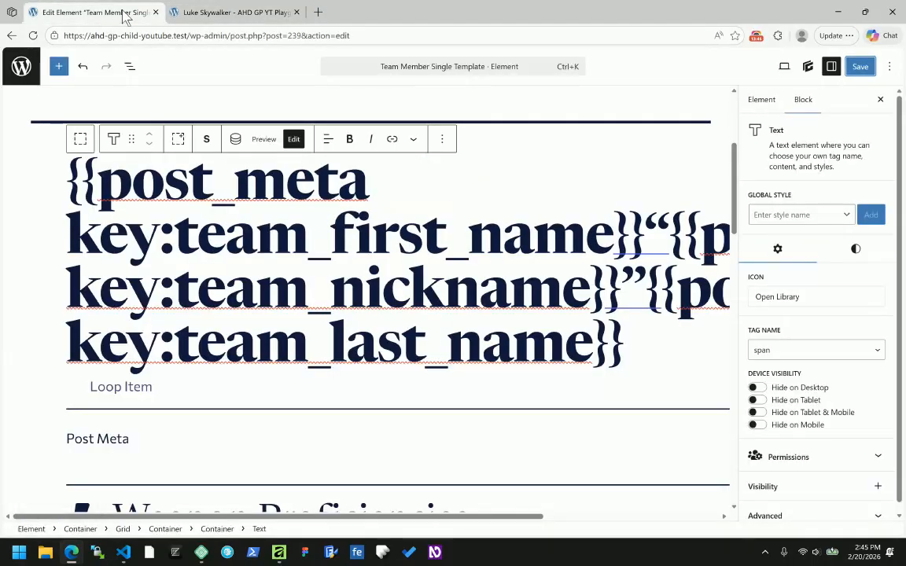
pyautogui.click(128, 67)
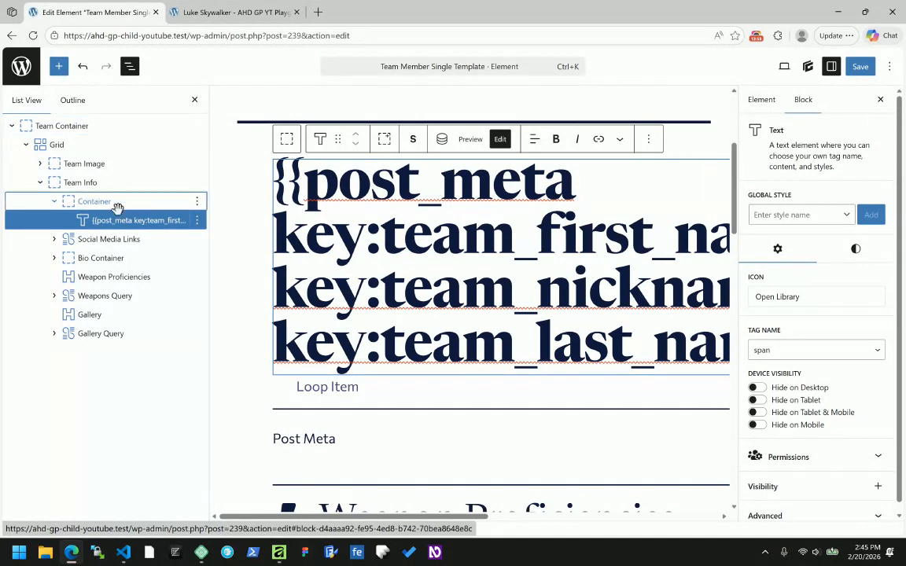
pyautogui.click(147, 205)
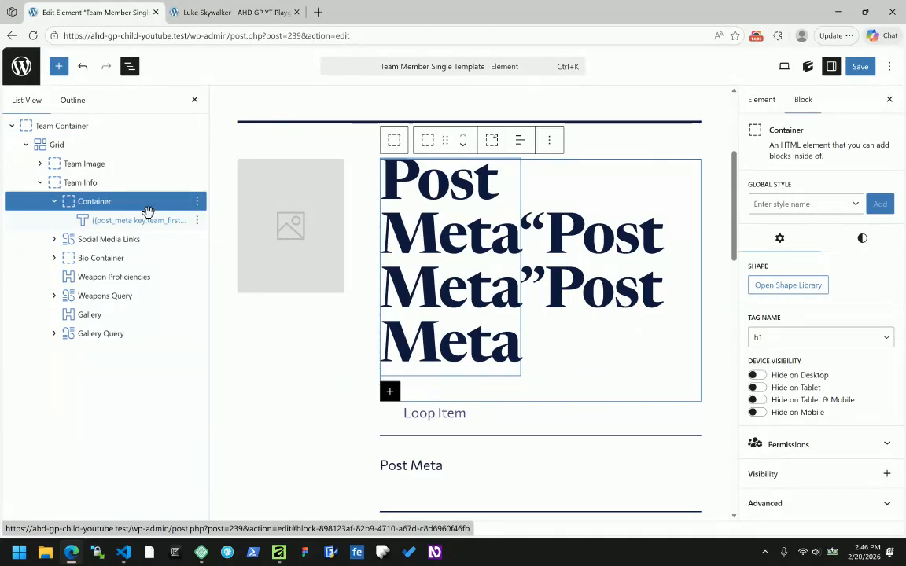
pyautogui.hotkey('ctrl', 'alt', 't')
pyautogui.write('/h')
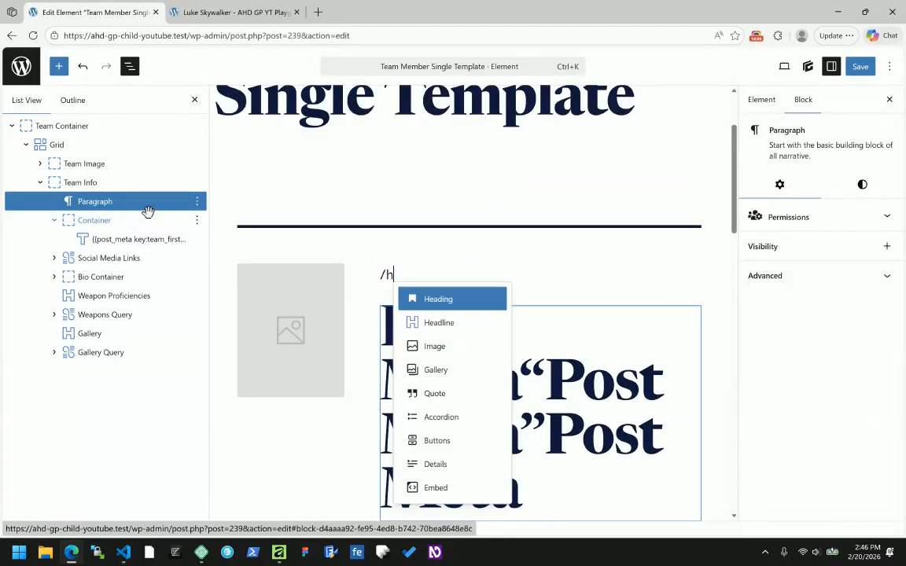
pyautogui.press('Down')
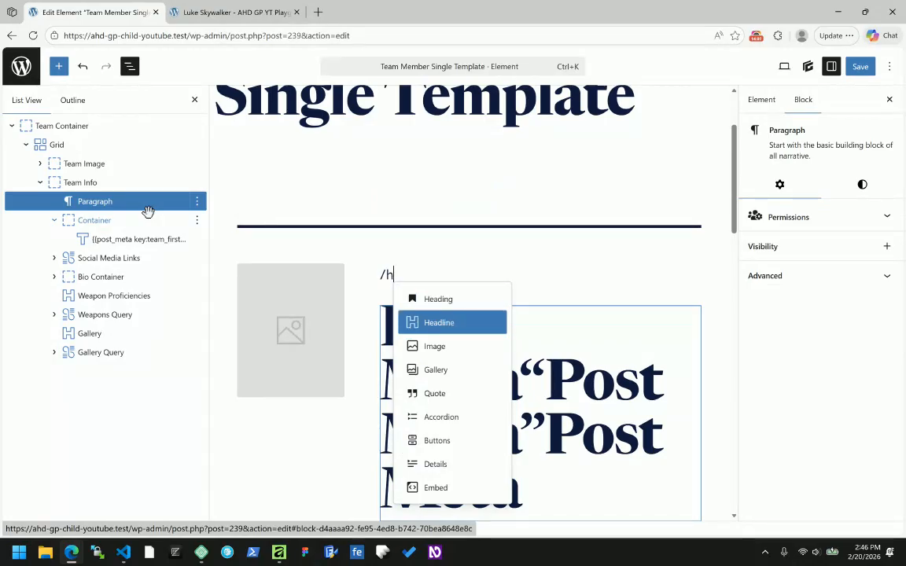
pyautogui.press('Return')
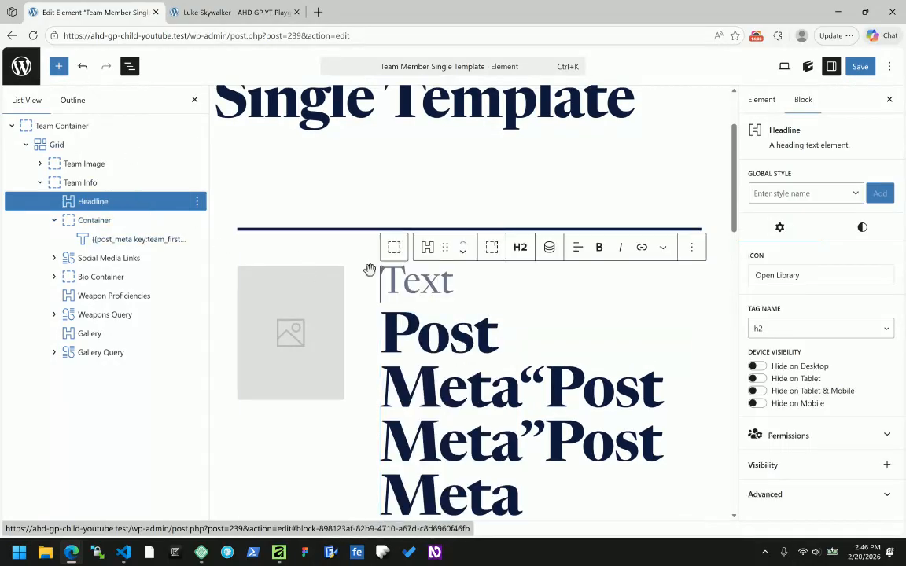
pyautogui.click(519, 246)
pyautogui.click(541, 288)
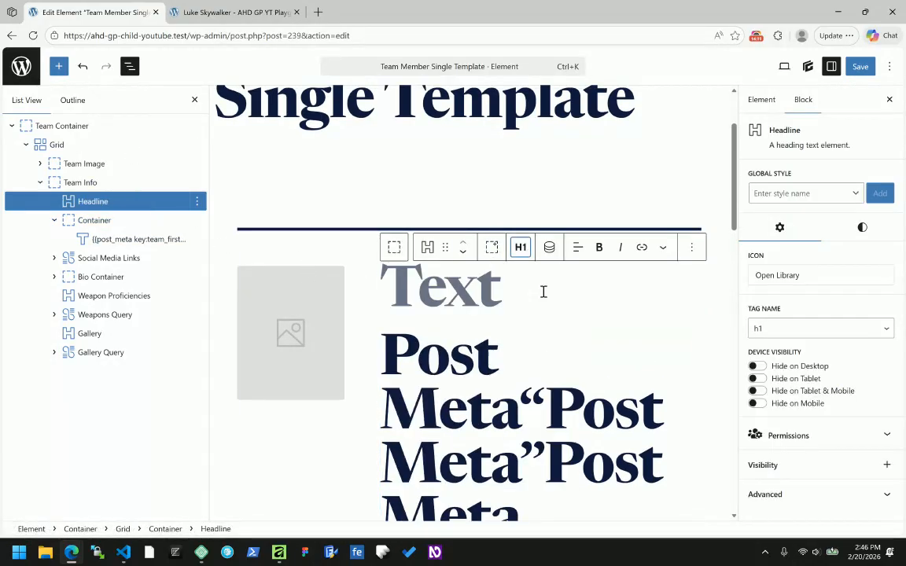
# Step: Copy the span's full raw text with the three name tags into the new h1 headline
pyautogui.click(485, 350)
pyautogui.click(610, 316)
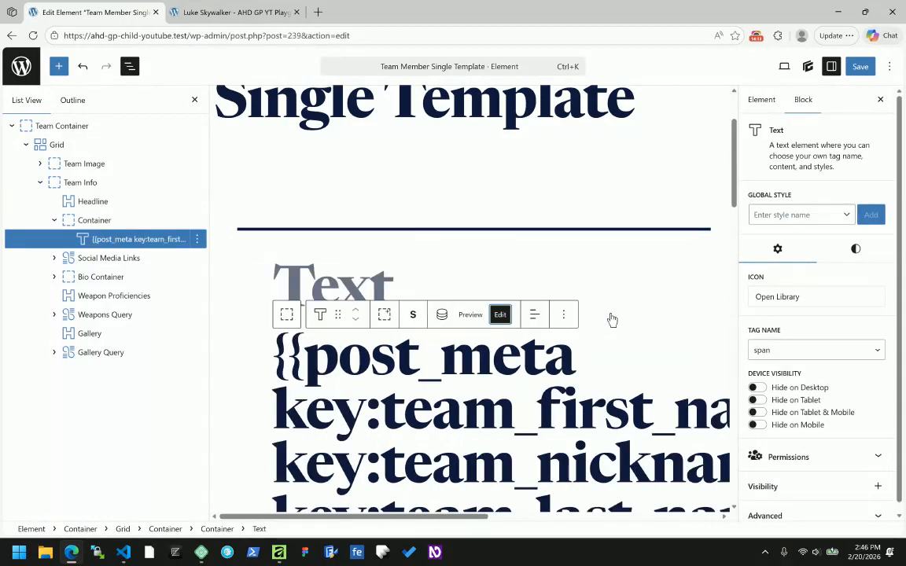
pyautogui.hotkey('ctrl', 'a')
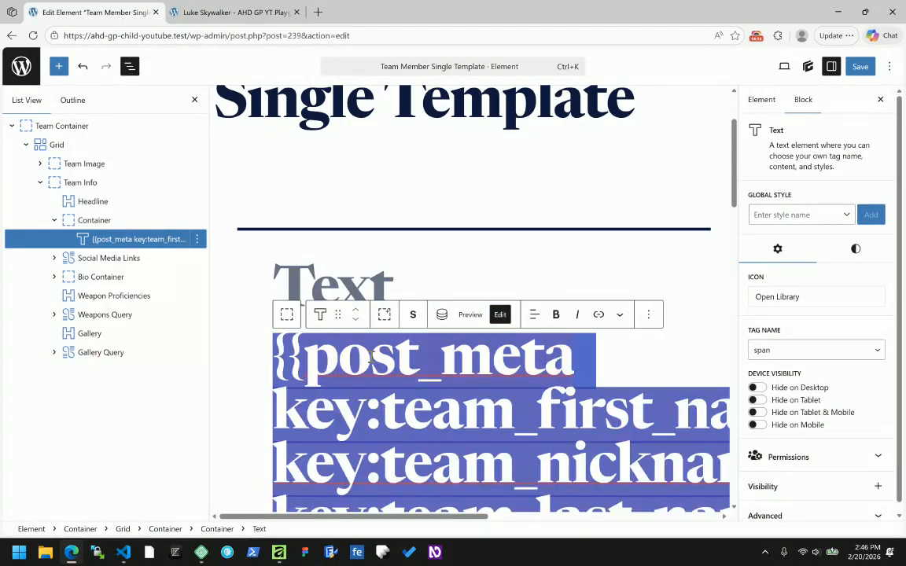
pyautogui.hotkey('ctrl', 'c')
pyautogui.click(354, 287)
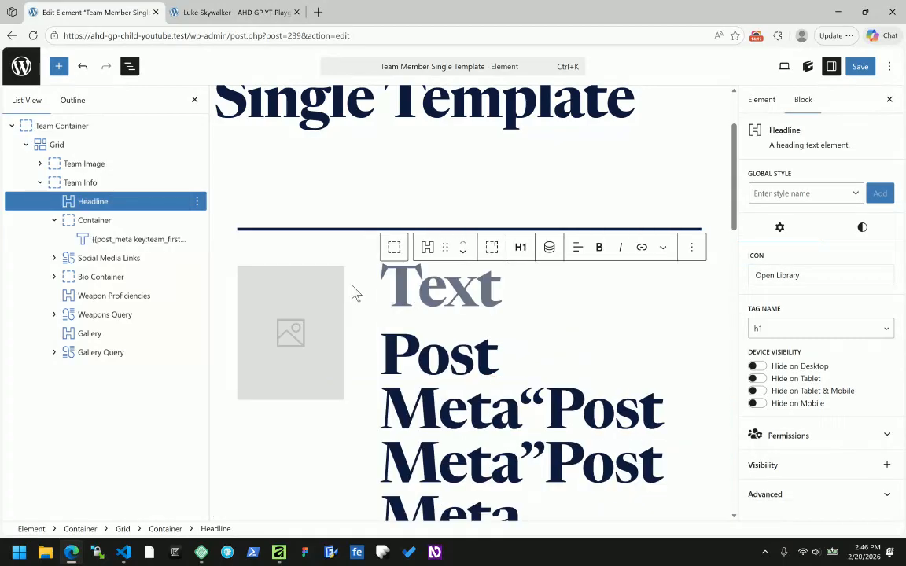
pyautogui.hotkey('ctrl', 'a')
pyautogui.hotkey('ctrl', 'v')
pyautogui.scroll(3, 464, 271)
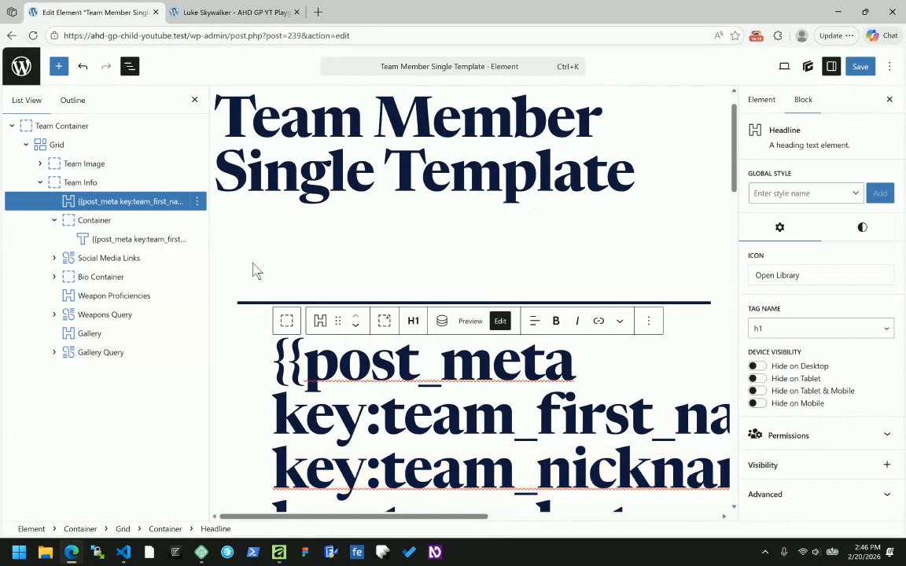
# Step: Hide the old h1 container on desktop and save the template
pyautogui.click(98, 220)
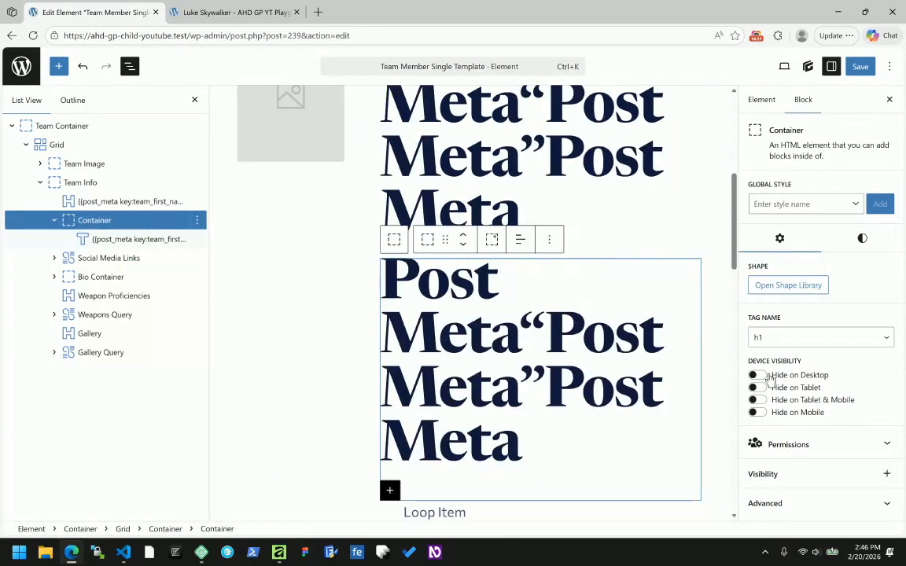
pyautogui.click(756, 375)
pyautogui.scroll(2, 596, 173)
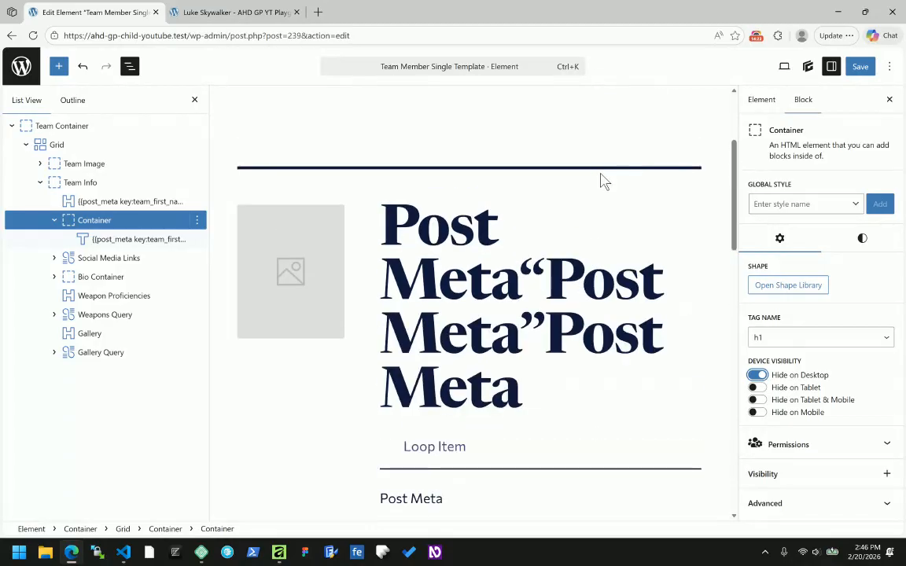
pyautogui.hotkey('ctrl', 's')
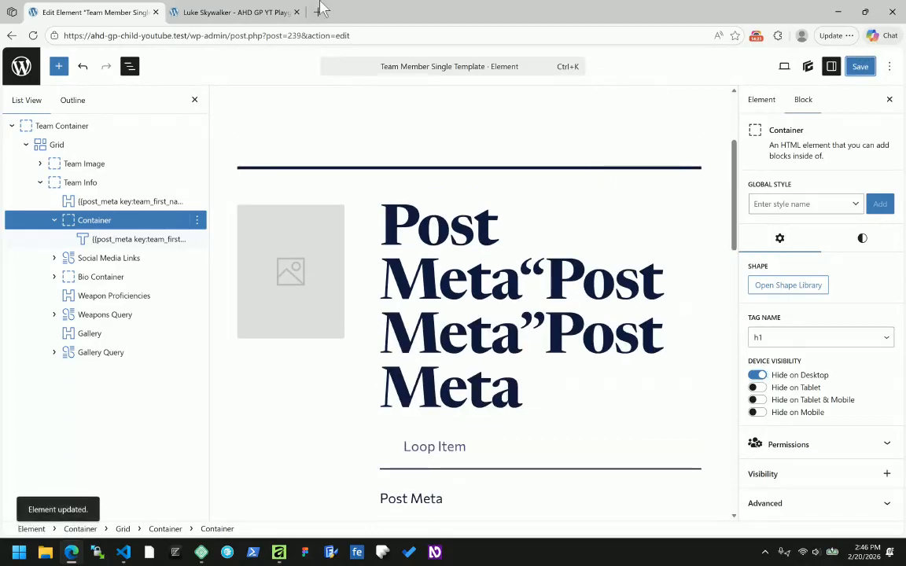
# Step: Reload the team member page and inspect the markup of the new h1 name heading
pyautogui.click(208, 15)
pyautogui.click(33, 36)
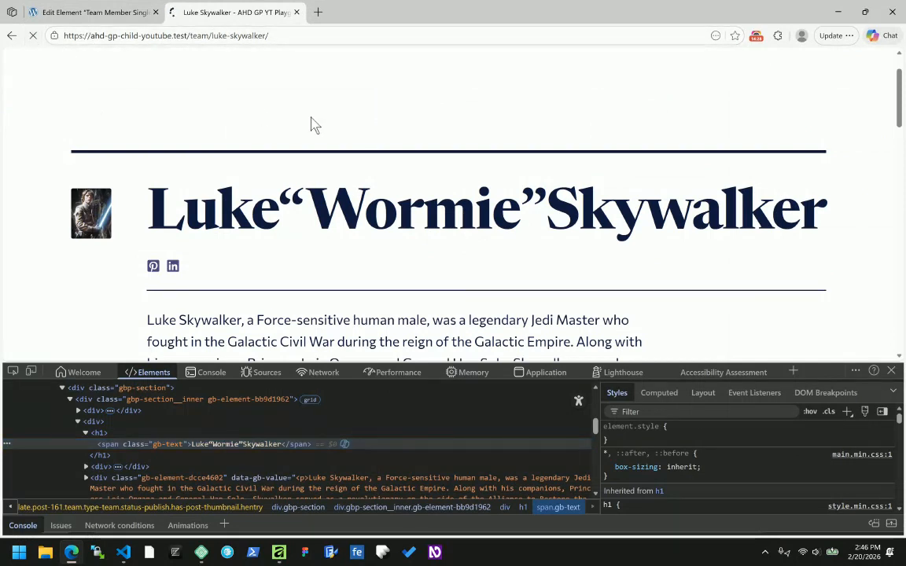
pyautogui.rightClick(252, 211)
pyautogui.click(283, 495)
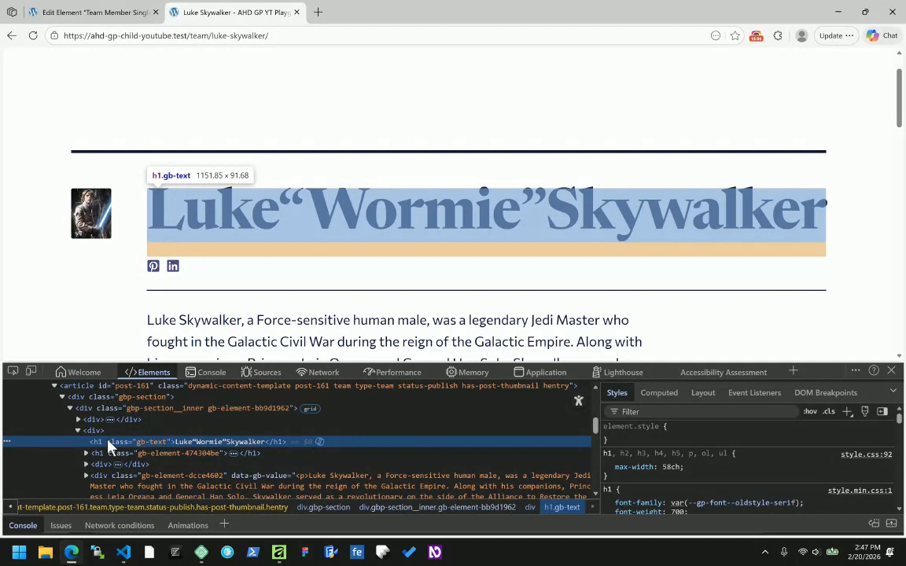
# Step: In the template's h1 headline, add a space after the first name tag and after the nickname's closing quote, and save
pyautogui.click(114, 13)
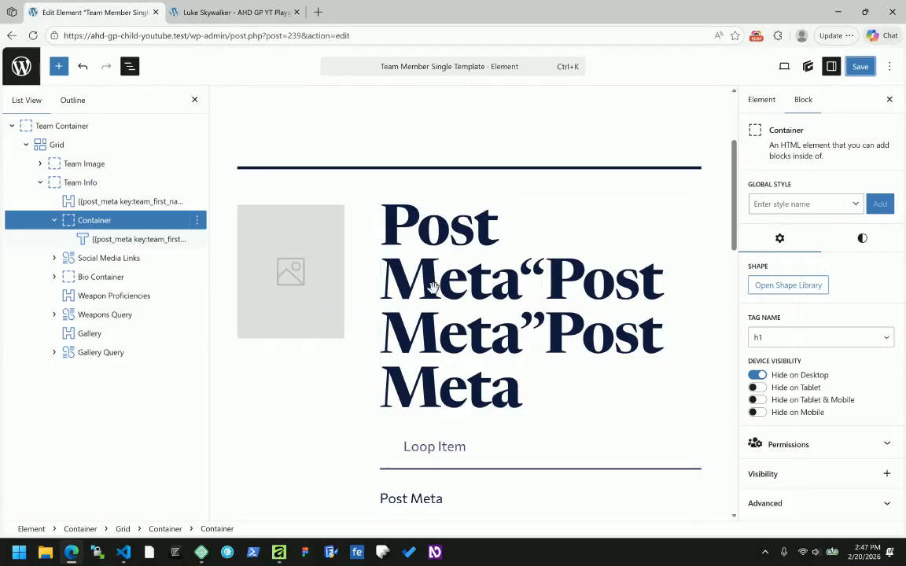
pyautogui.click(533, 273)
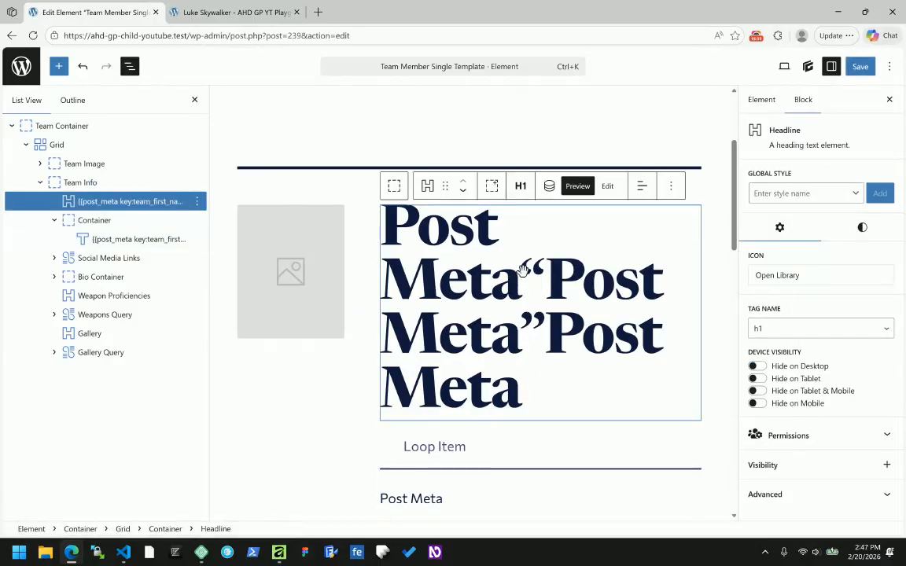
pyautogui.click(607, 187)
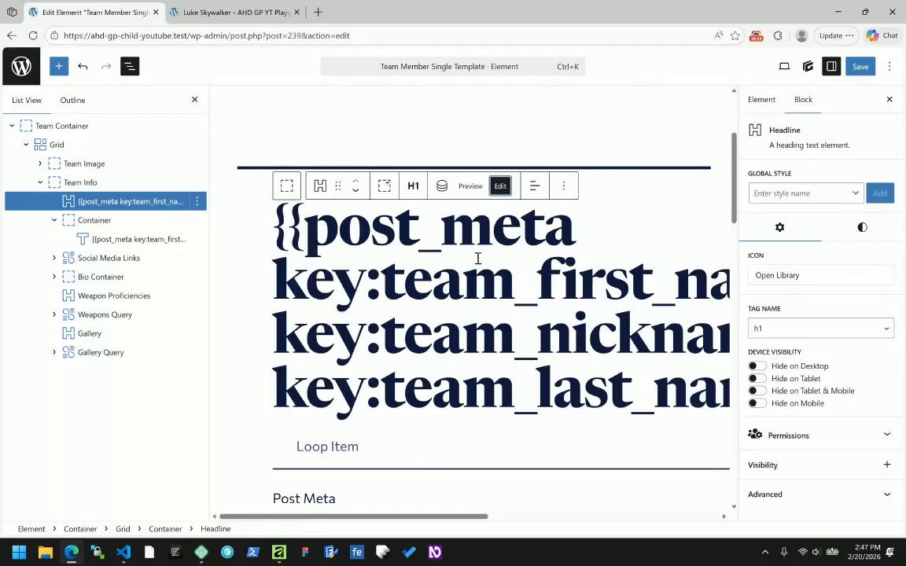
pyautogui.click(537, 342)
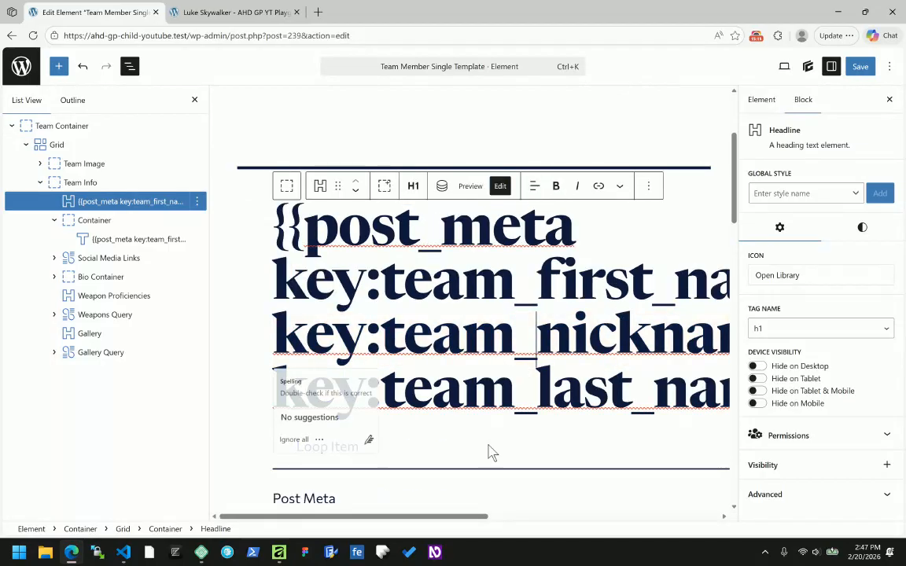
pyautogui.click(195, 99)
pyautogui.click(646, 298)
pyautogui.hotkey('shift', 'Return')
pyautogui.click(641, 385)
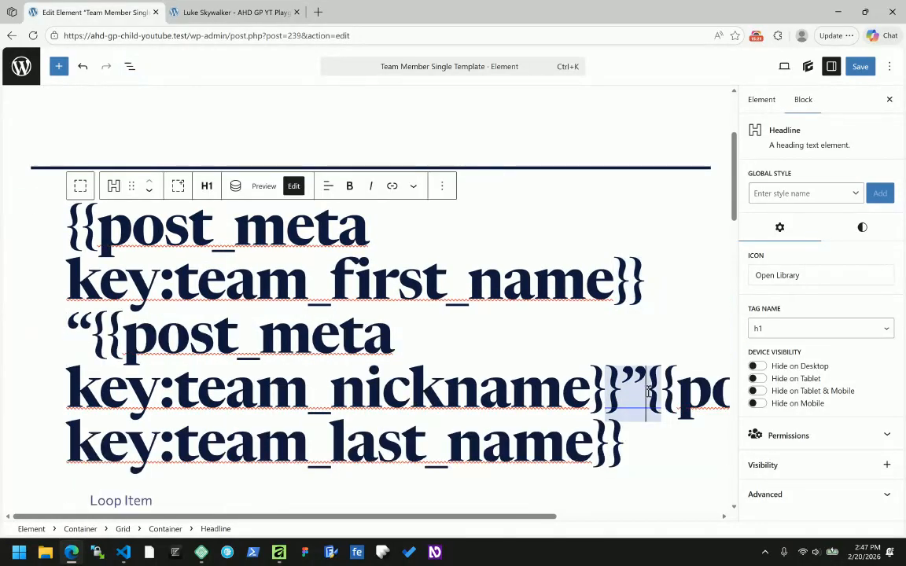
pyautogui.hotkey('shift', 'Return')
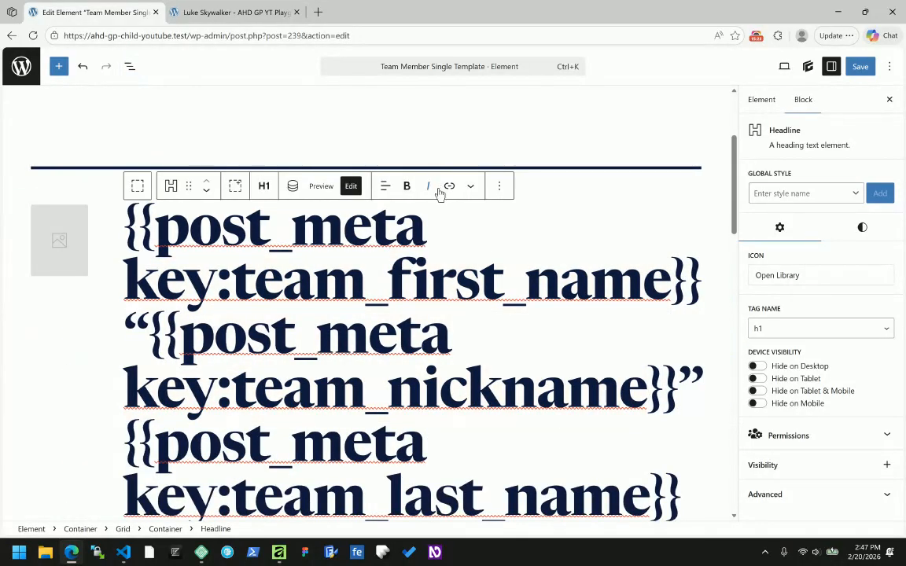
pyautogui.click(860, 67)
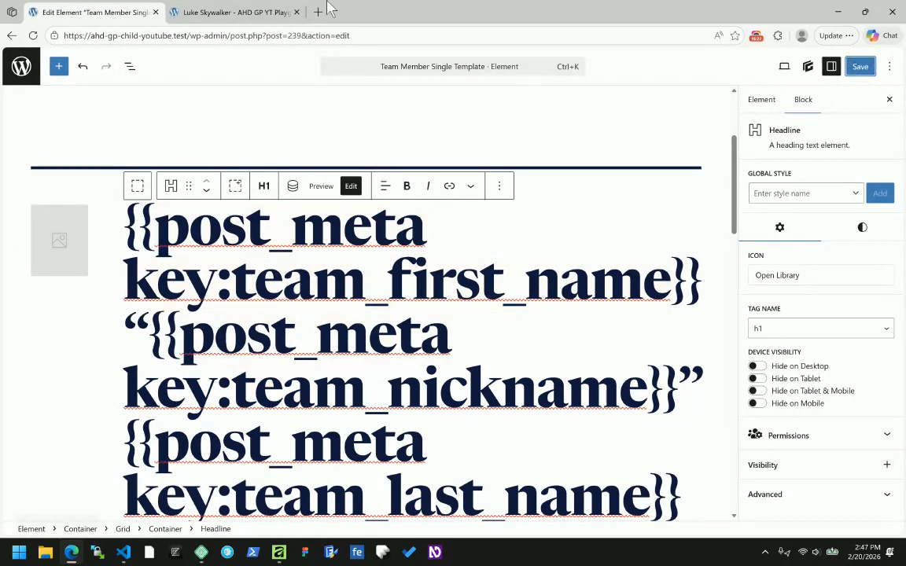
# Step: Reload the Luke Skywalker team page and check the spacing in the name heading
pyautogui.click(244, 12)
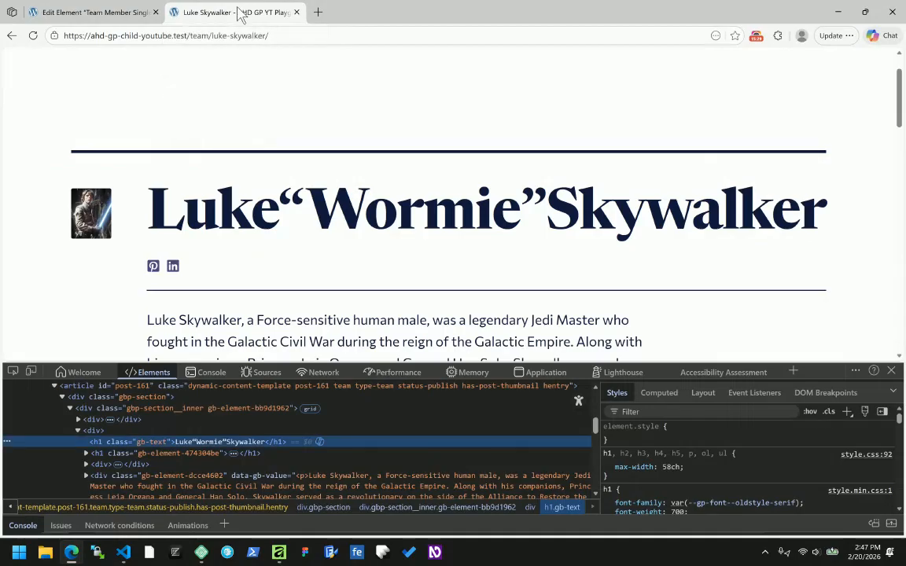
pyautogui.click(33, 36)
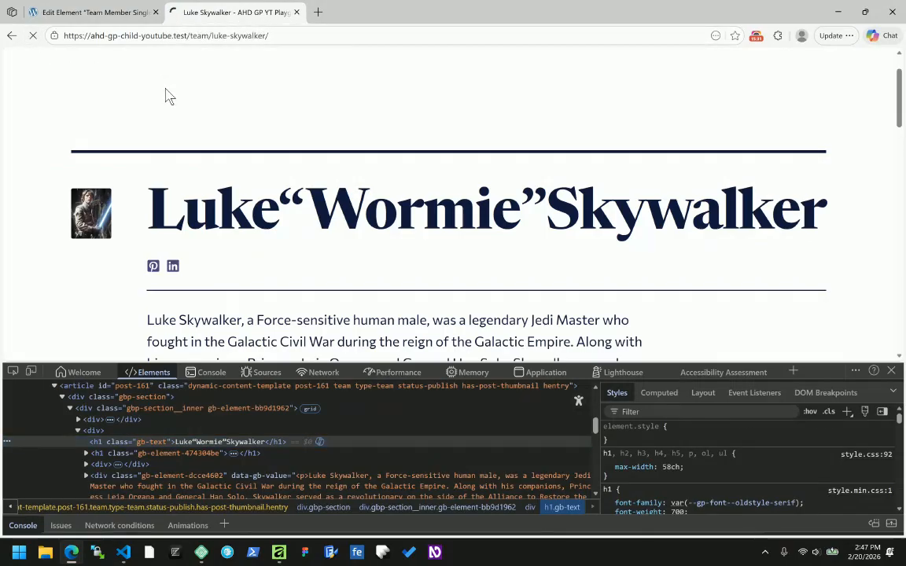
pyautogui.scroll(-2, 346, 206)
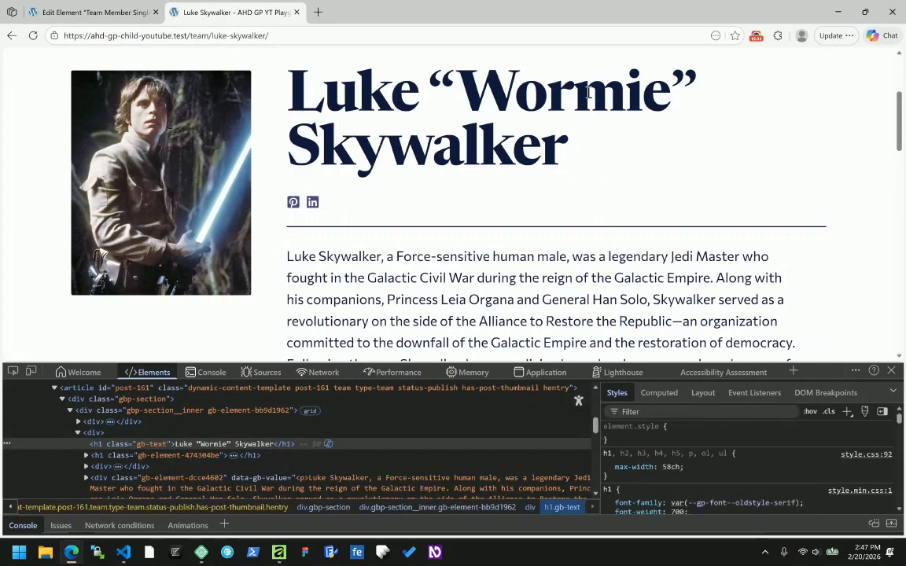
pyautogui.scroll(3, 588, 92)
# Step: Open the Princess Leia page from the Team archive and examine its name heading area and markup
pyautogui.click(337, 100)
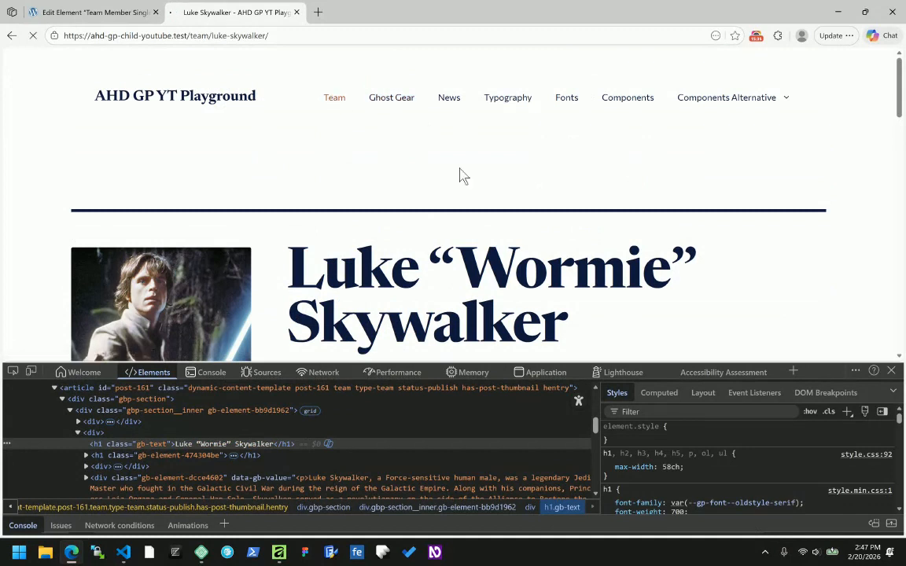
pyautogui.scroll(-6, 462, 176)
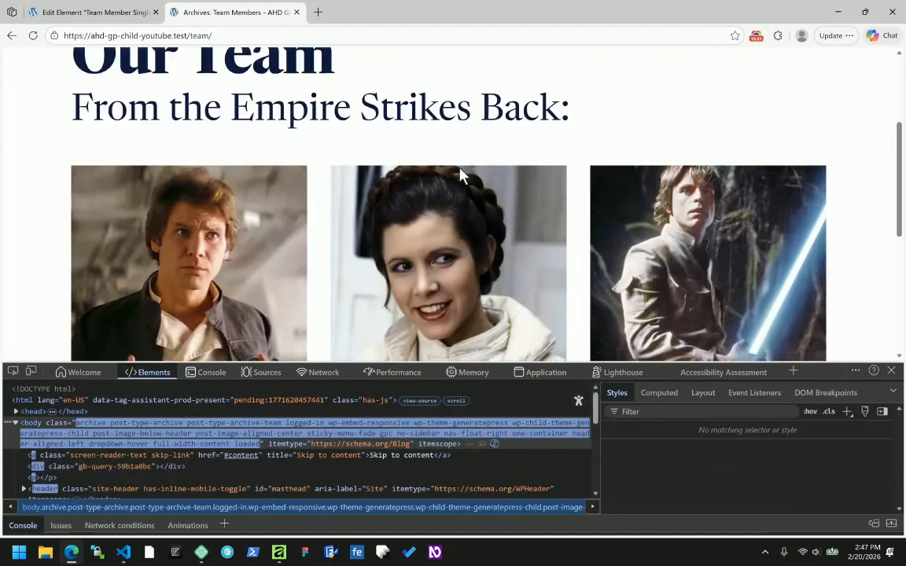
pyautogui.click(409, 346)
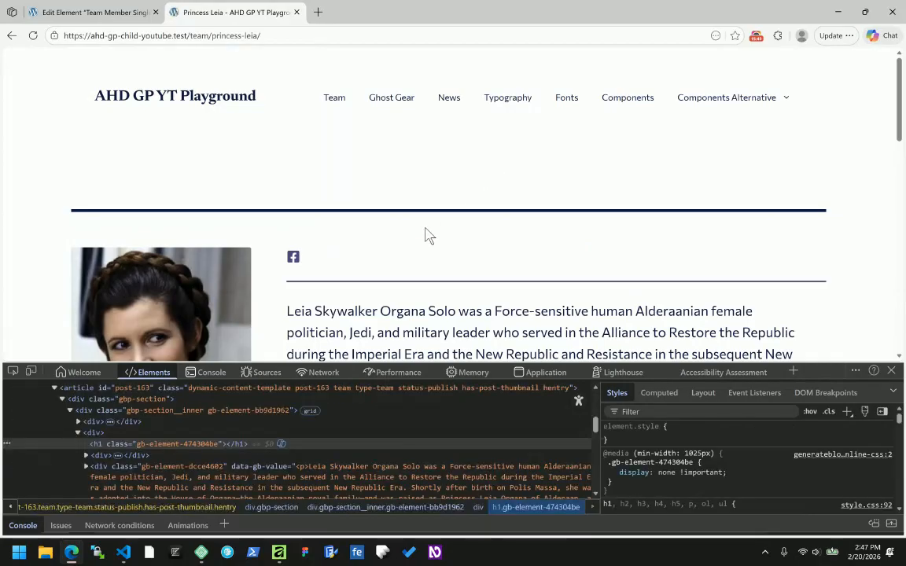
pyautogui.scroll(-5, 429, 235)
pyautogui.scroll(5, 428, 235)
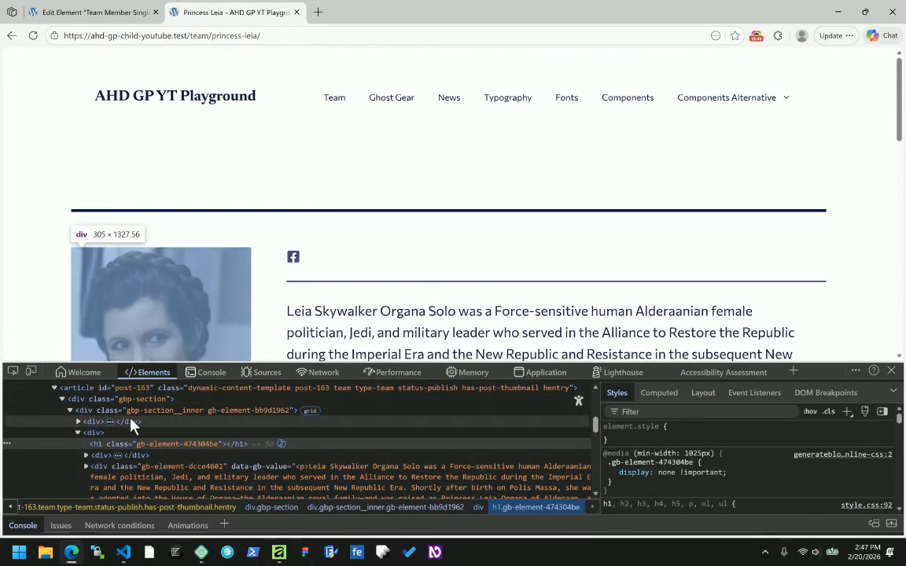
# Step: Leave the Team Member Single Template editor and return to the Elements list
pyautogui.click(101, 13)
pyautogui.click(21, 66)
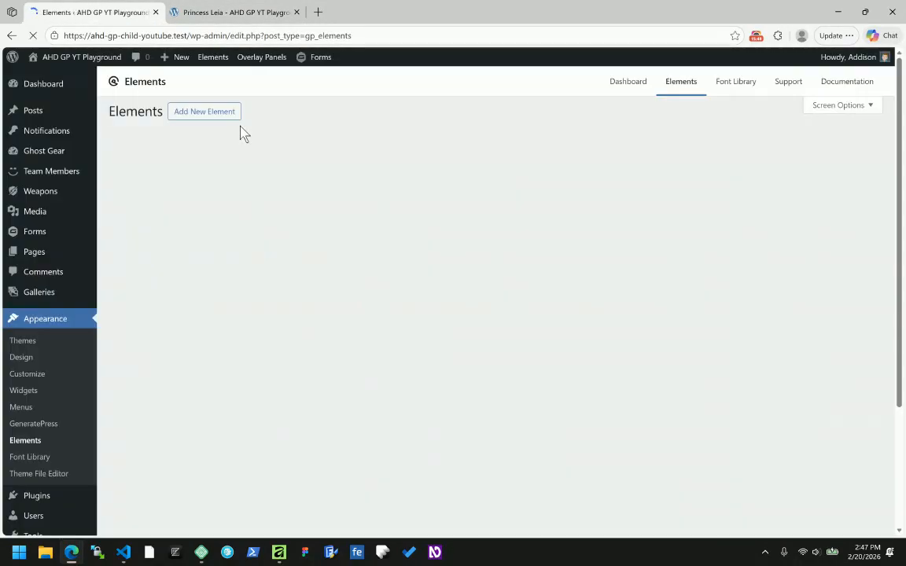
pyautogui.click(755, 35)
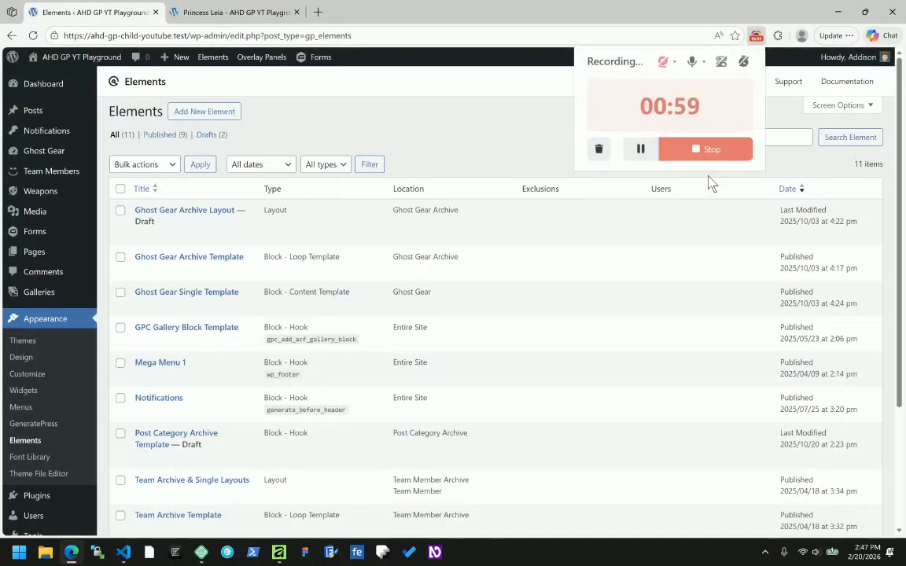
pyautogui.click(641, 157)
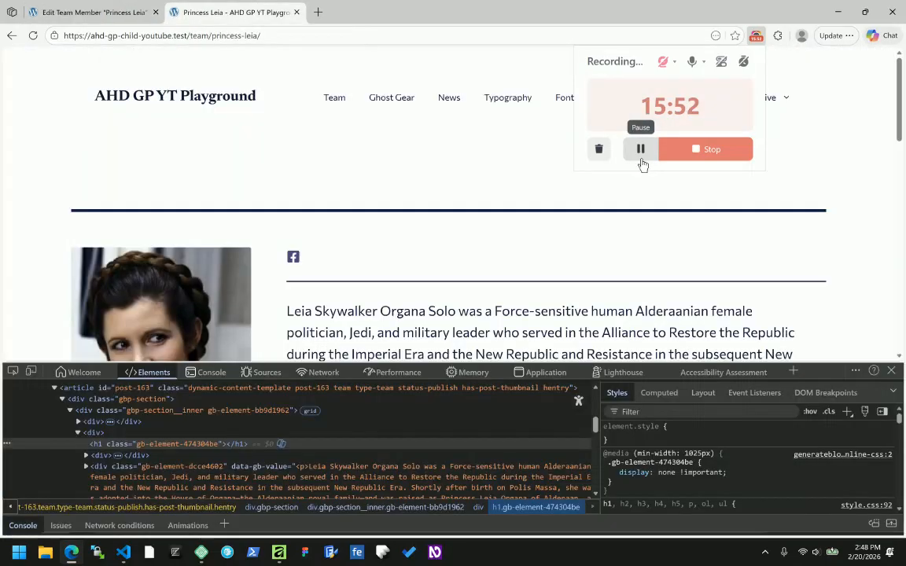
pyautogui.click(409, 166)
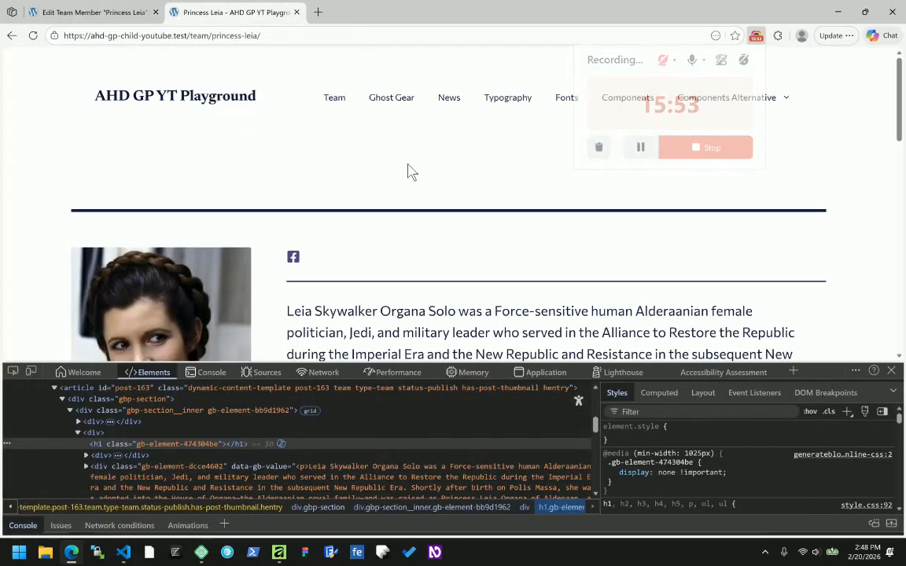
# Step: Reload the Princess Leia team page to recheck its name heading
pyautogui.click(35, 36)
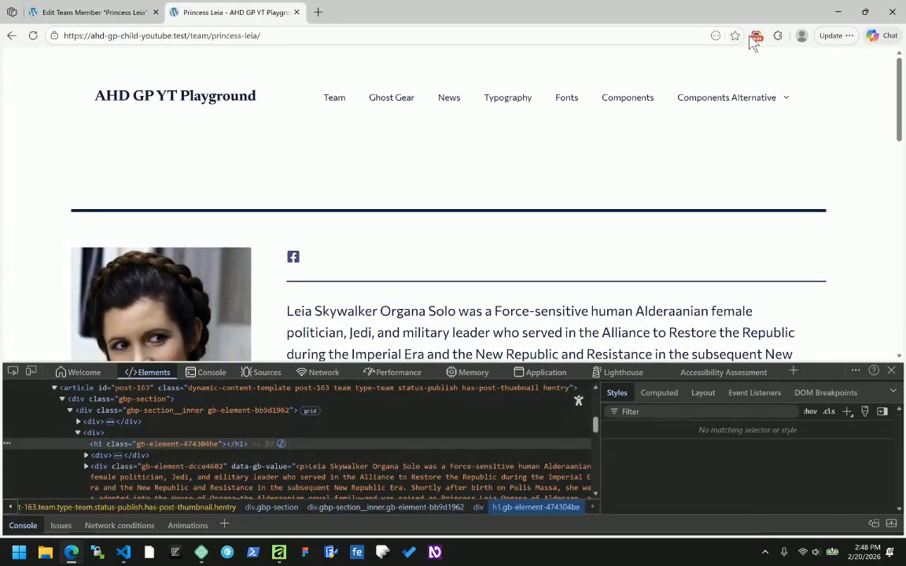
pyautogui.click(755, 37)
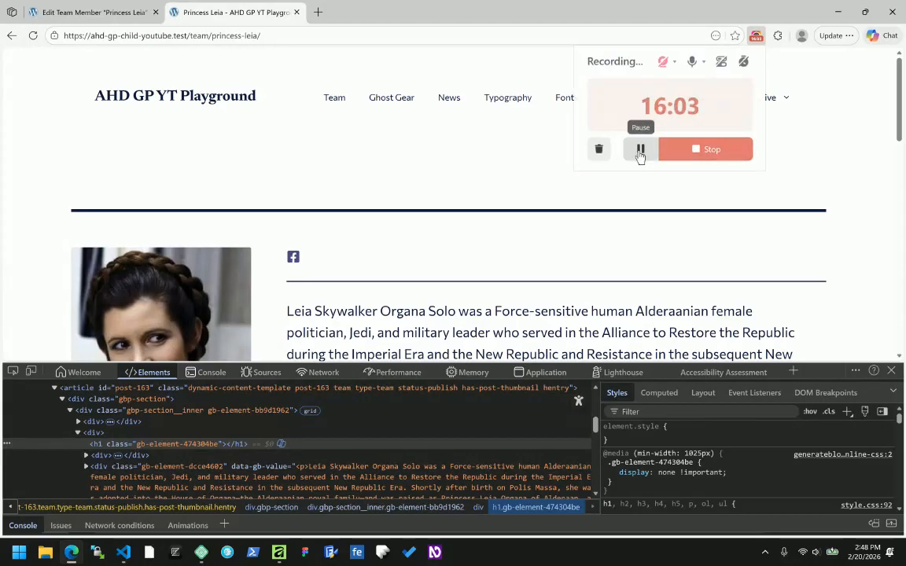
pyautogui.click(640, 150)
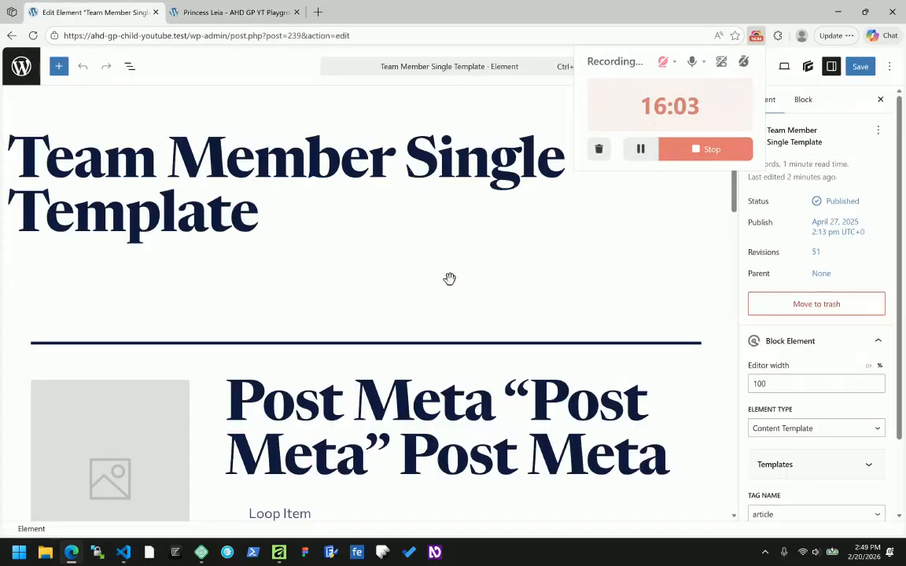
# Step: In the template's h1 headline, append |required:false to the team_first_name tag inside its closing braces
pyautogui.click(449, 278)
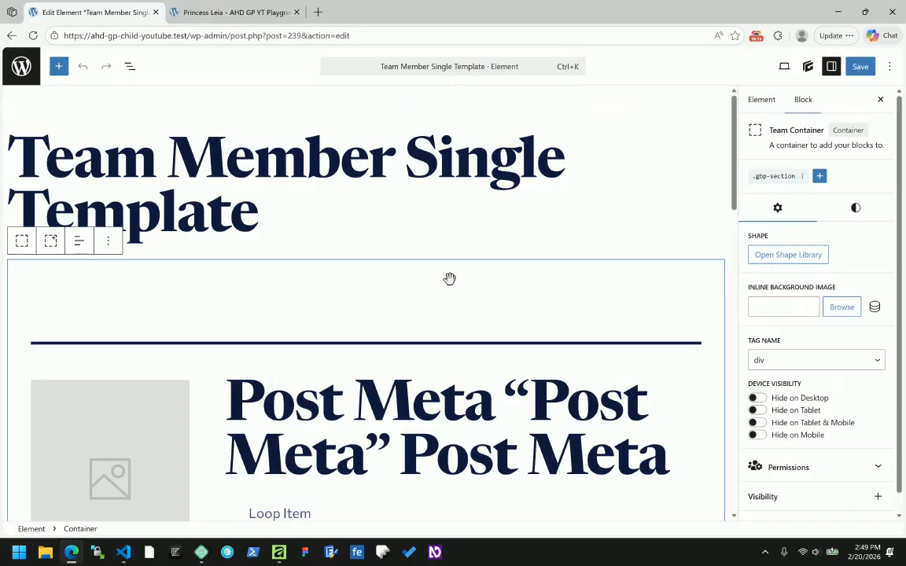
pyautogui.scroll(-3, 449, 278)
pyautogui.click(412, 161)
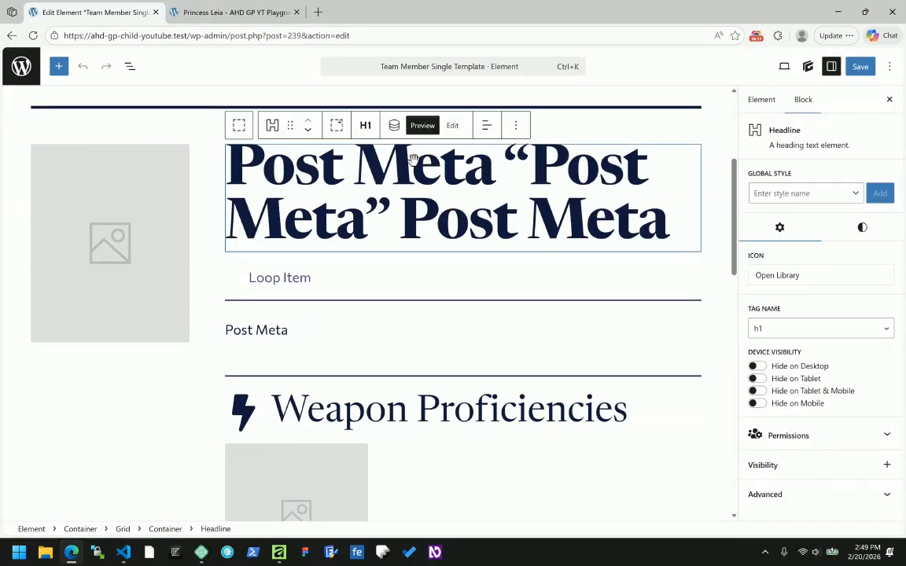
pyautogui.click(453, 125)
pyautogui.click(319, 173)
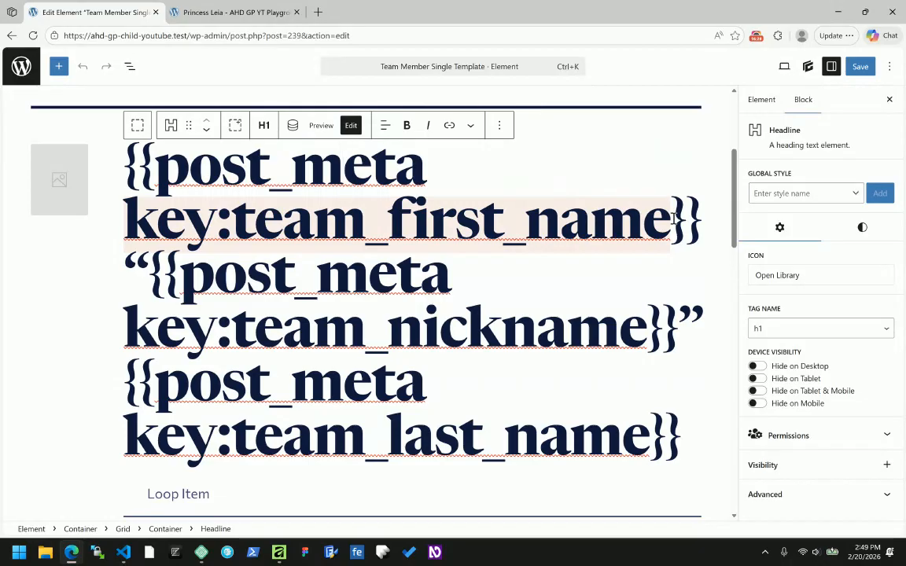
pyautogui.scroll(-3, 677, 162)
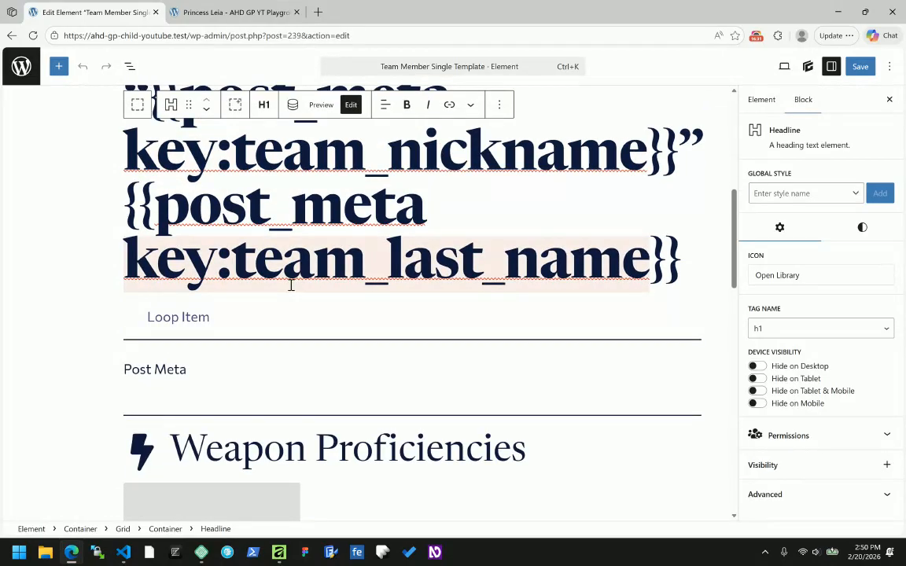
pyautogui.click(755, 37)
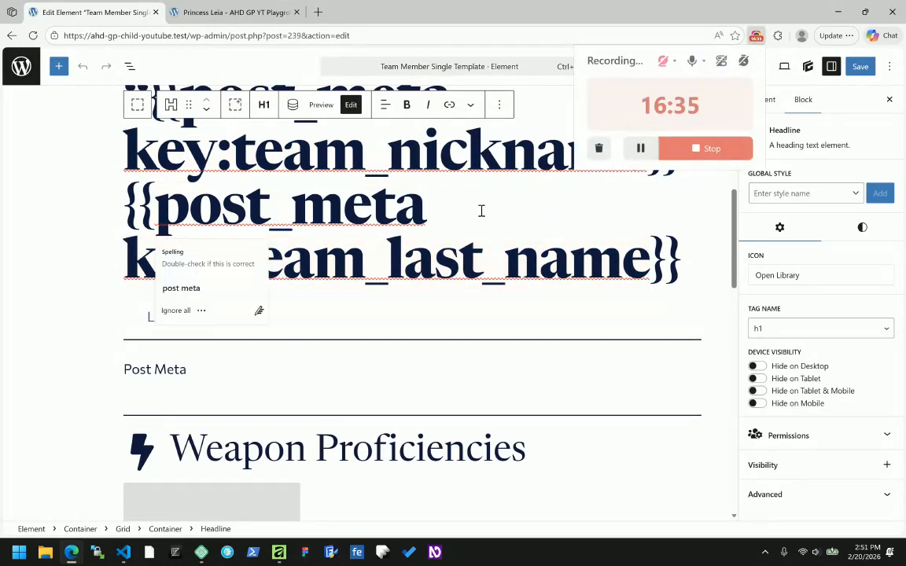
pyautogui.click(426, 208)
pyautogui.scroll(3, 448, 228)
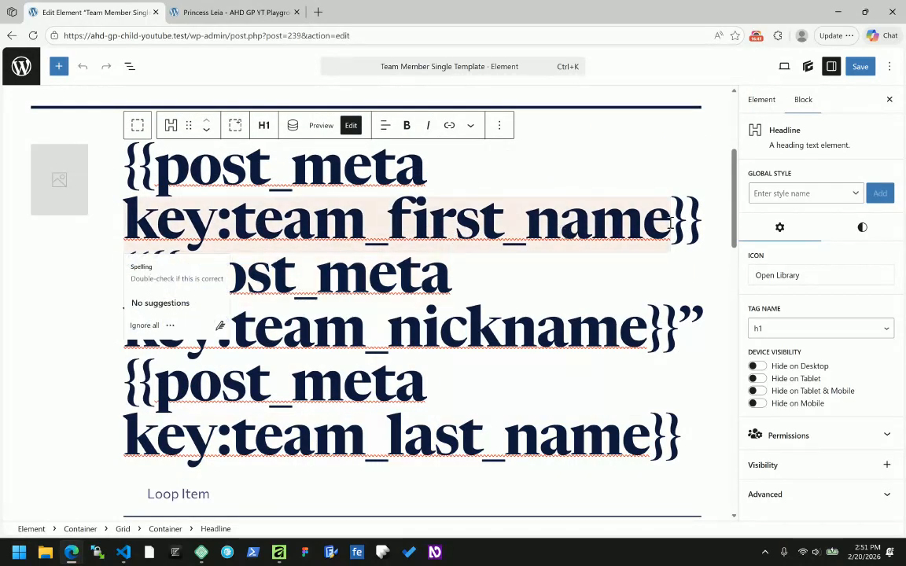
pyautogui.write('\\')
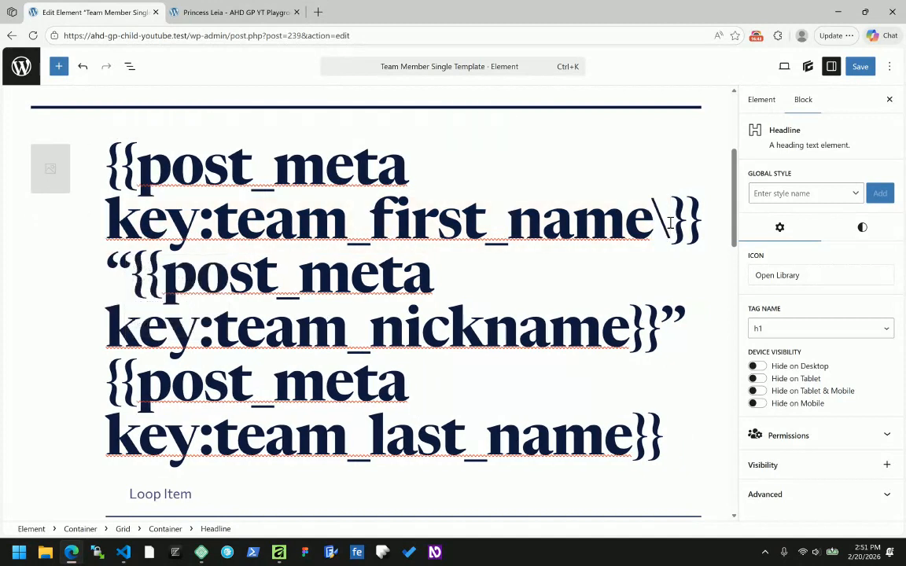
pyautogui.press('BackSpace')
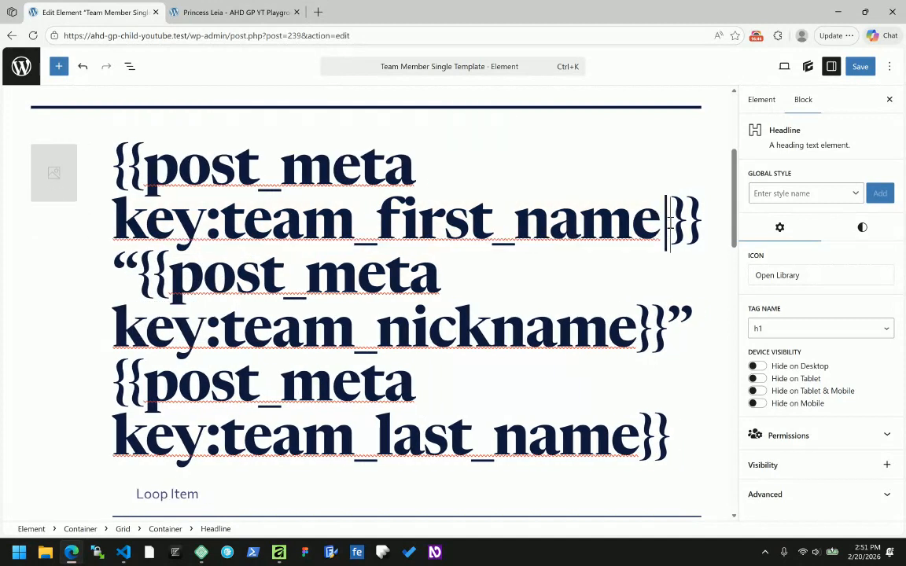
pyautogui.write('|required:')
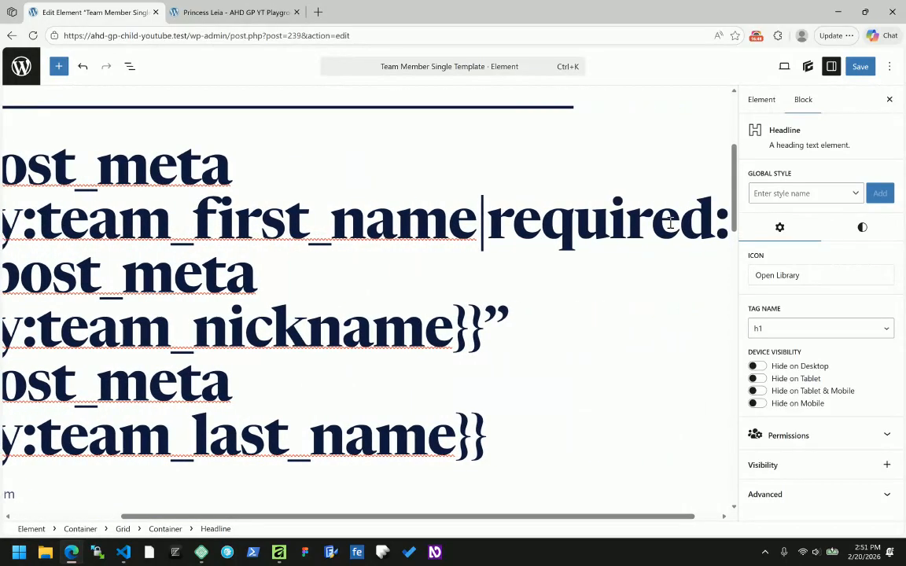
pyautogui.write('false')
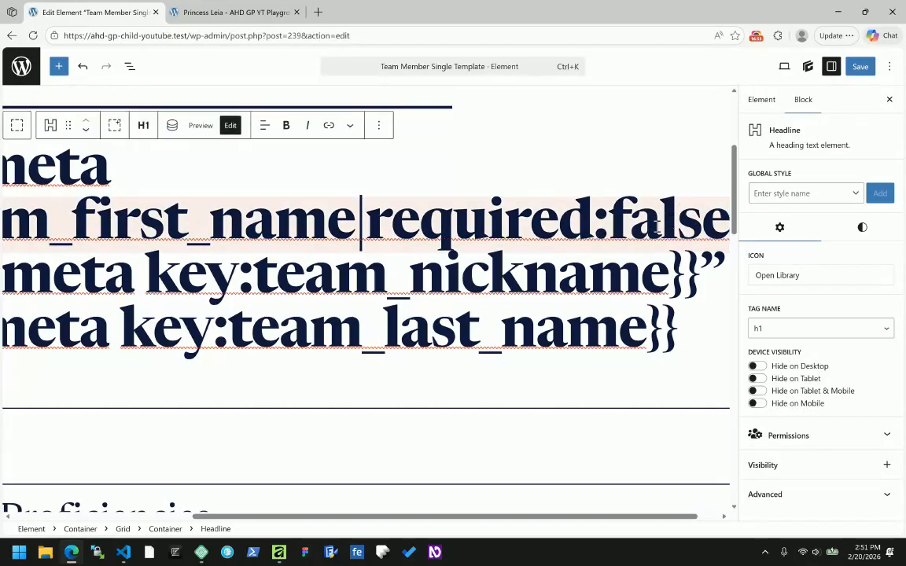
# Step: Append |required:false to the team_nickname tag in the h1 headline
pyautogui.moveTo(670, 277)
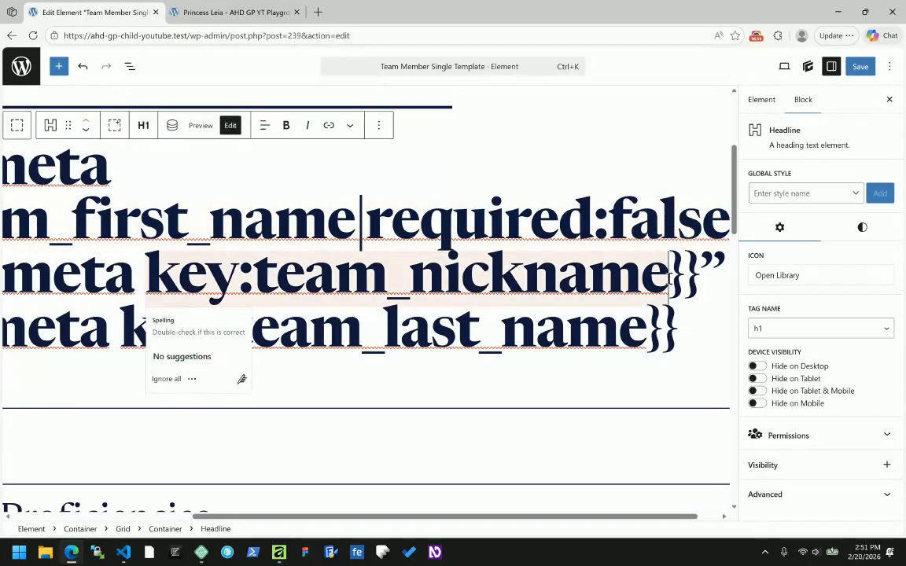
pyautogui.write('|reqiu')
pyautogui.press('BackSpace')
pyautogui.press('BackSpace')
pyautogui.write('uired:false')
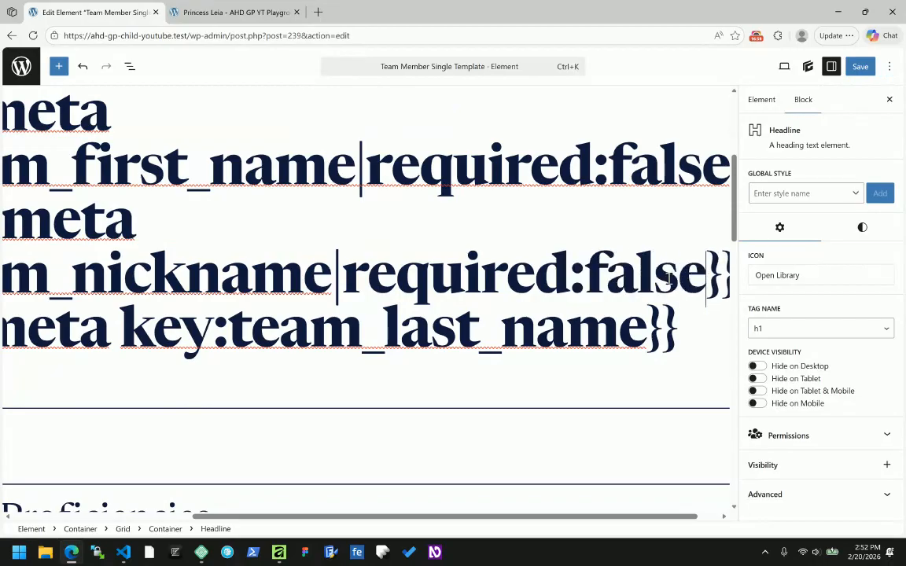
# Step: Append |required:false to the team_last_name tag in the h1 headline and save the template
pyautogui.scroll(2, 669, 279)
pyautogui.scroll(-2, 670, 278)
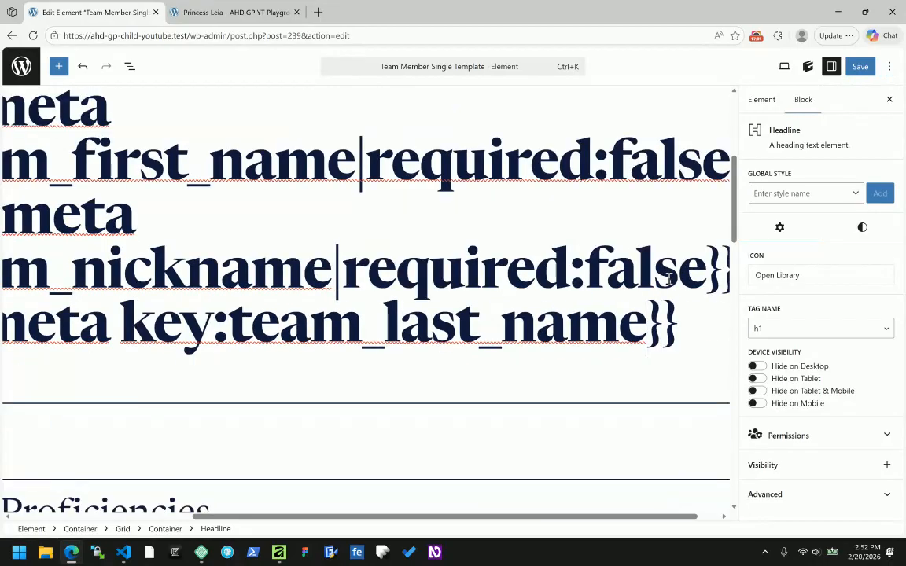
pyautogui.write(':required')
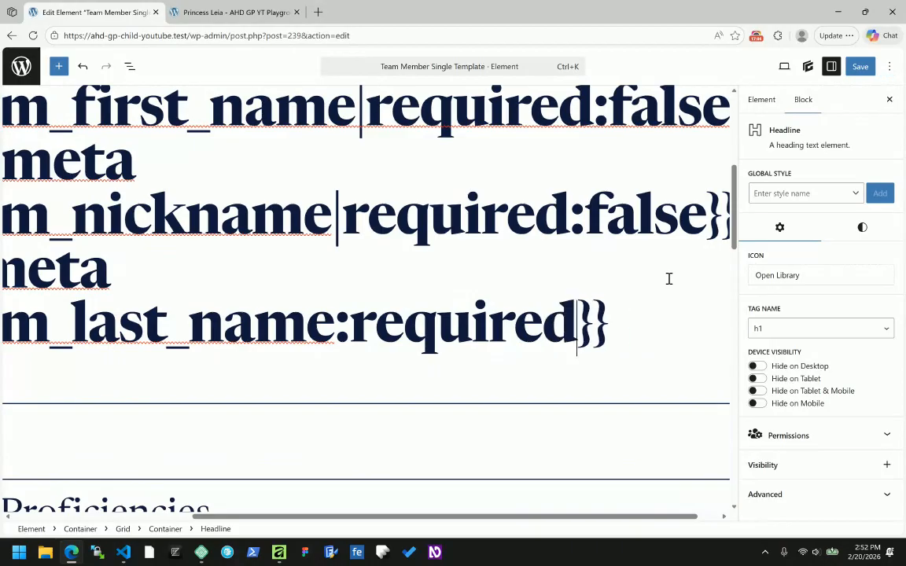
pyautogui.press('BackSpace')
pyautogui.press('BackSpace')
pyautogui.press('BackSpace')
pyautogui.press('BackSpace')
pyautogui.press('BackSpace')
pyautogui.press('BackSpace')
pyautogui.press('BackSpace')
pyautogui.press('BackSpace')
pyautogui.press('BackSpace')
pyautogui.write('|require')
pyautogui.write('d:flase')
pyautogui.press('BackSpace')
pyautogui.press('BackSpace')
pyautogui.press('BackSpace')
pyautogui.press('BackSpace')
pyautogui.write('alse')
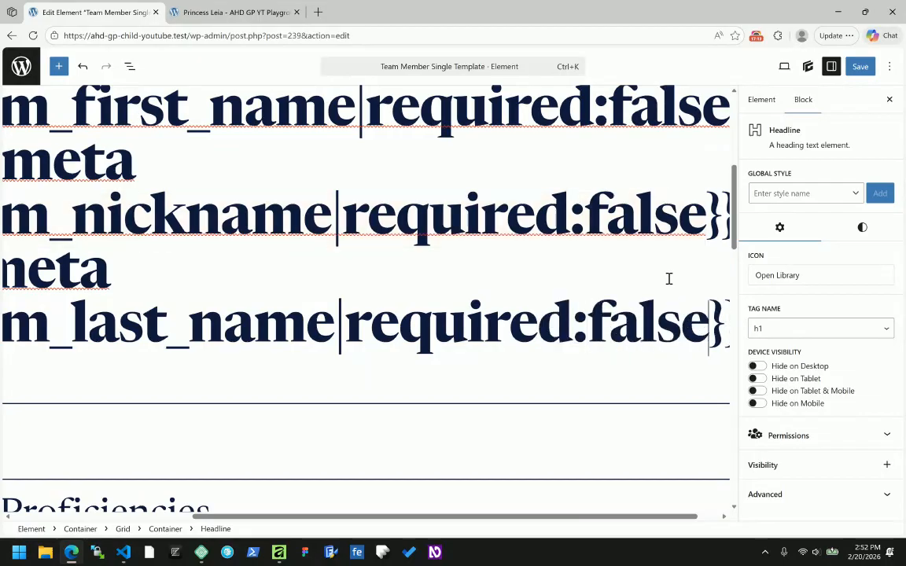
pyautogui.click(859, 66)
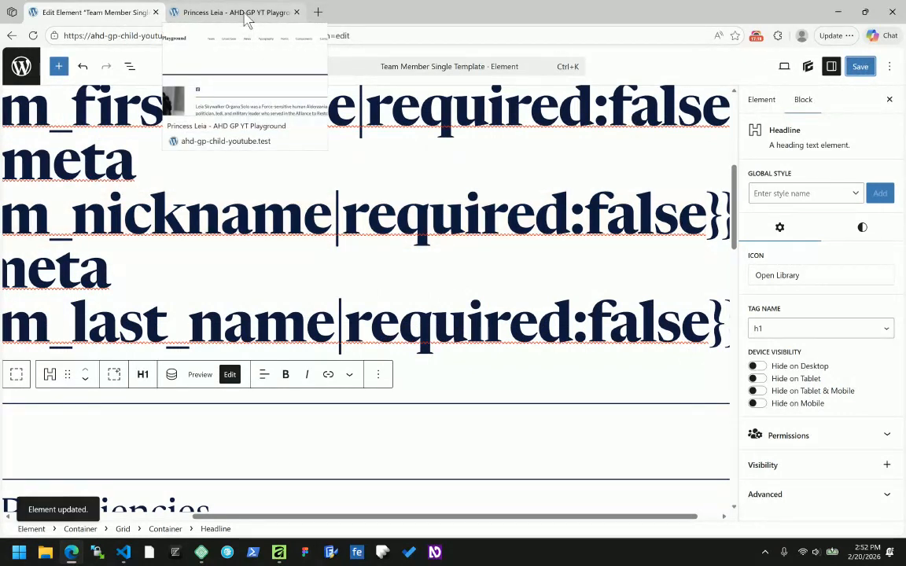
# Step: Reload the Princess Leia team page to check how its name heading renders, and return to the template editor
pyautogui.click(235, 17)
pyautogui.click(33, 36)
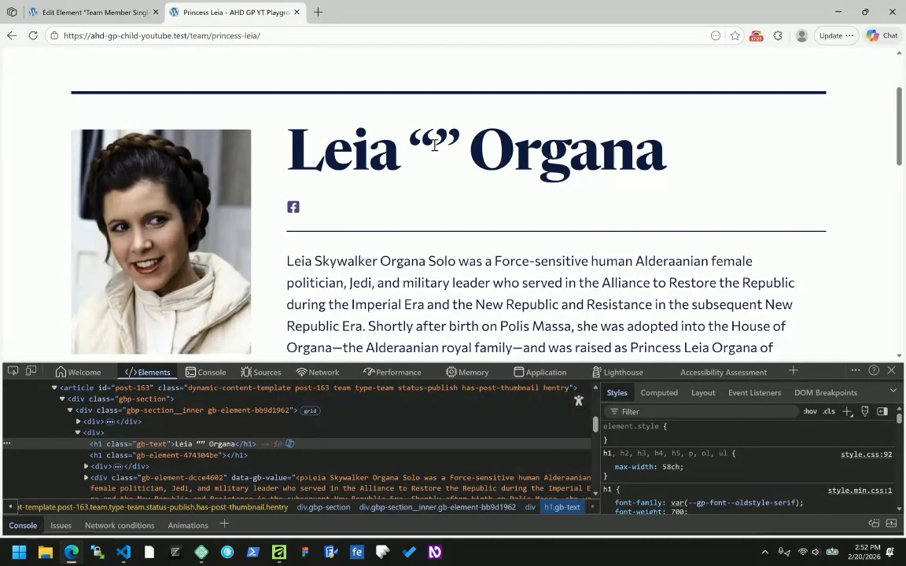
pyautogui.click(94, 13)
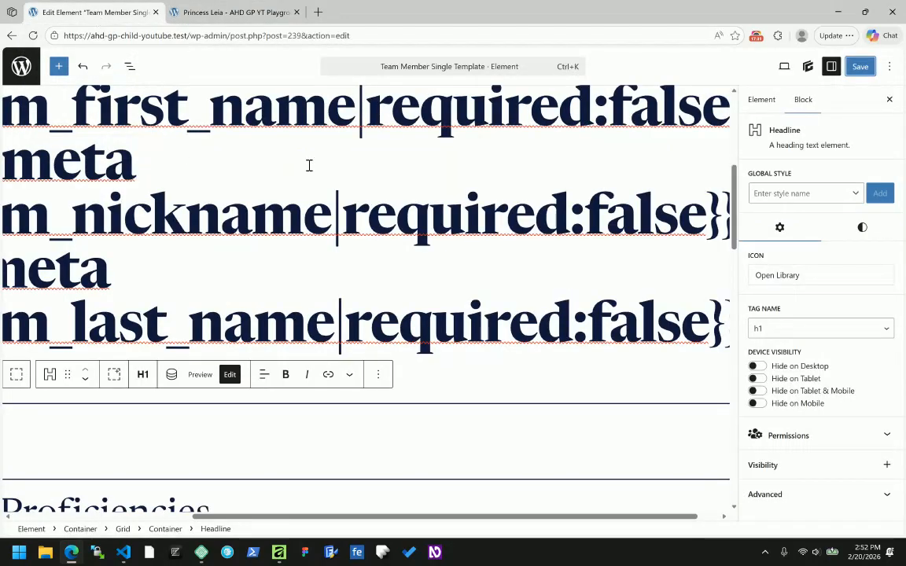
# Step: Delete the h1 headline holding the three name tags from the Team Info container
pyautogui.scroll(3, 226, 222)
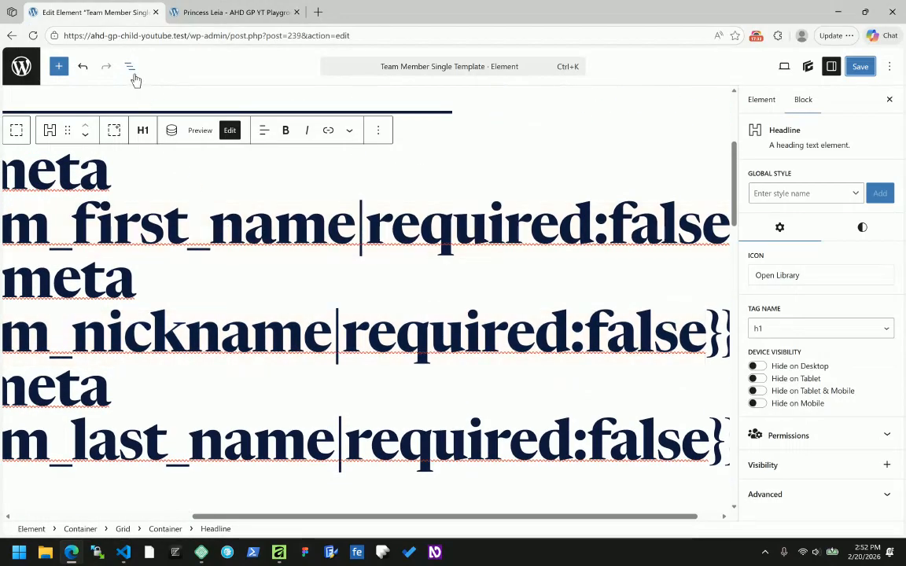
pyautogui.click(129, 67)
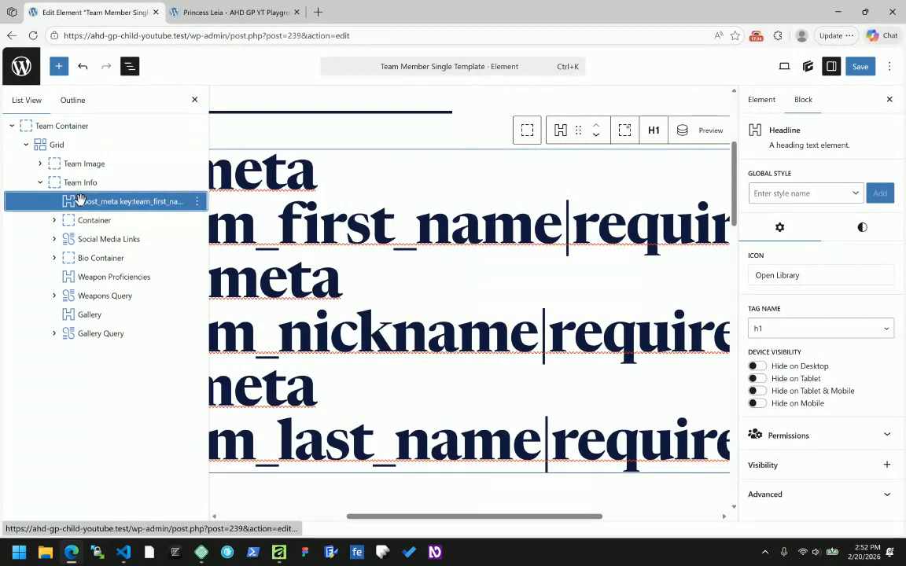
pyautogui.click(198, 203)
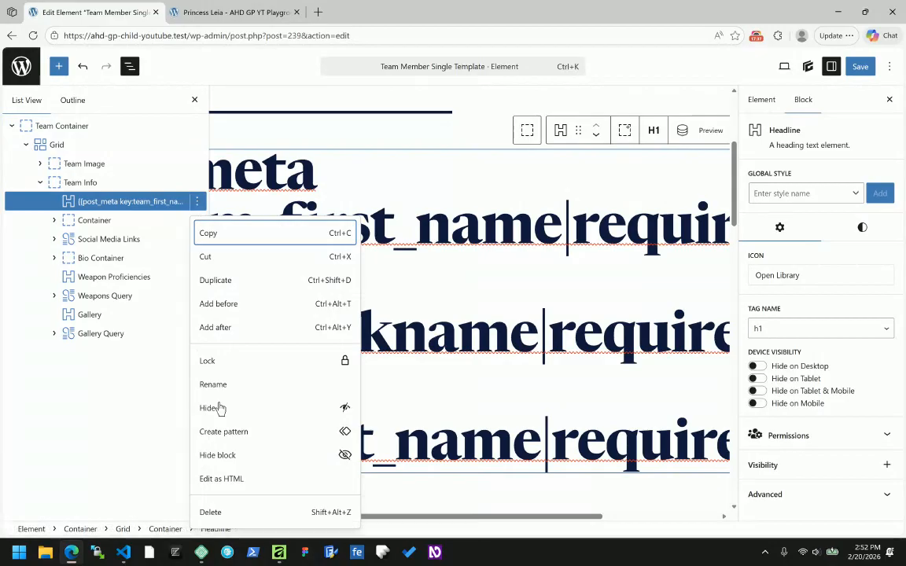
pyautogui.click(211, 513)
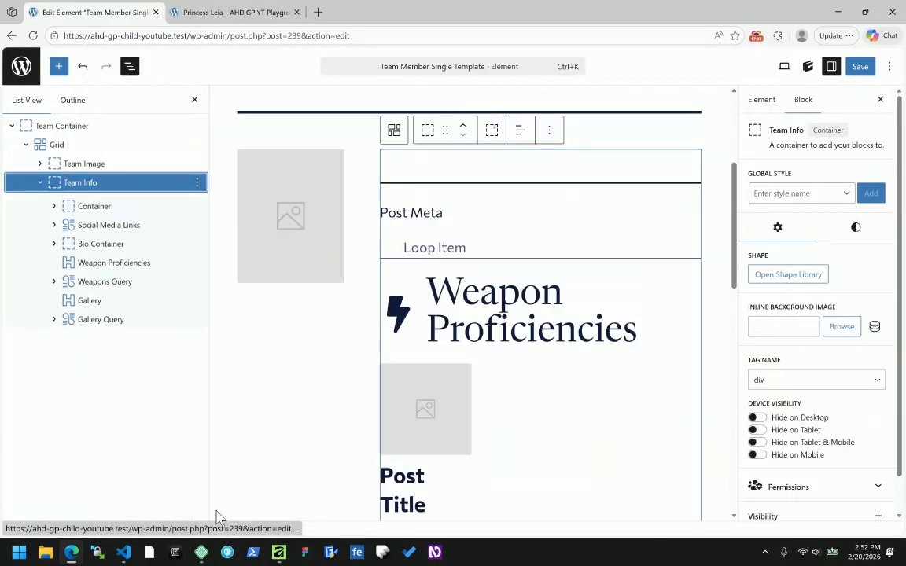
# Step: Turn off Hide on Desktop for the h1 container inside Team Info
pyautogui.click(79, 202)
pyautogui.click(55, 202)
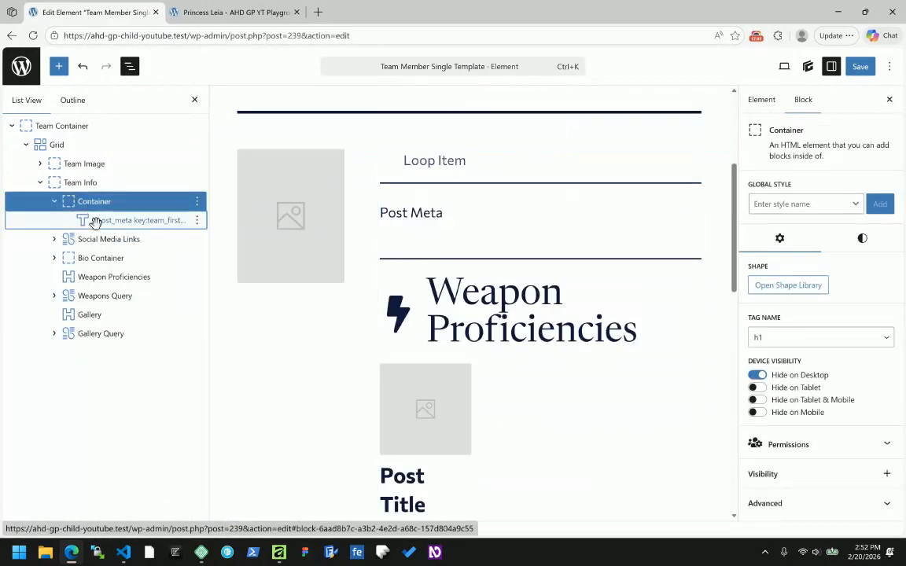
pyautogui.click(95, 221)
pyautogui.click(92, 201)
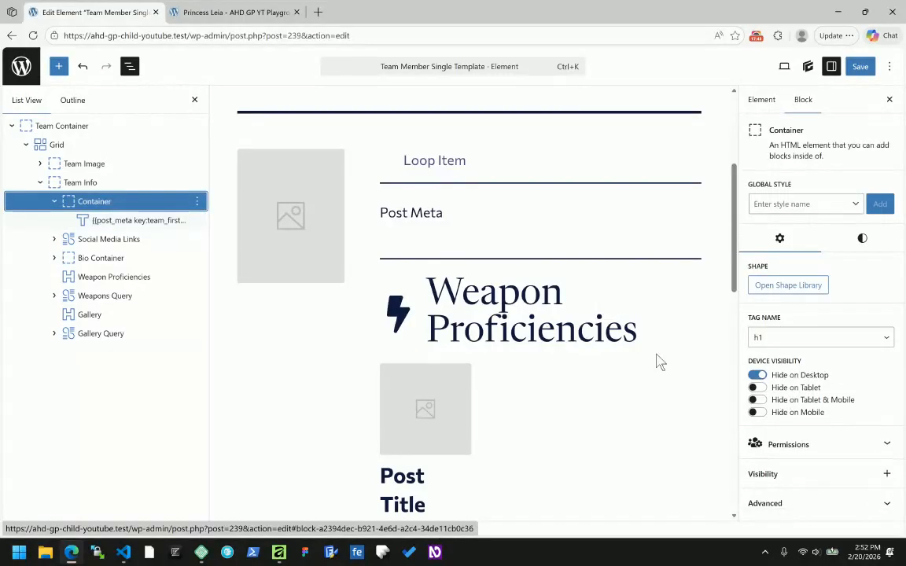
pyautogui.click(757, 375)
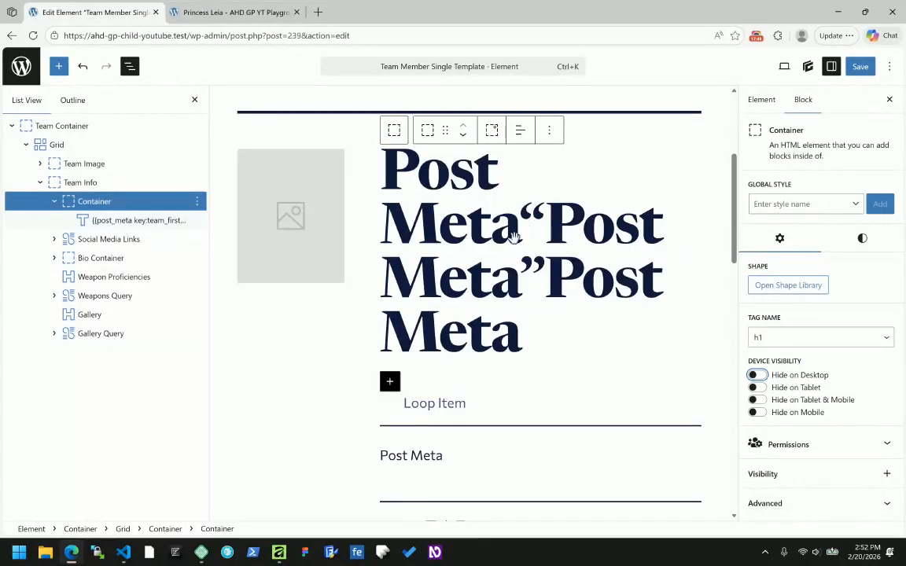
# Step: Rename the h1 container inside Team Info as "Name Heading"
pyautogui.rightClick(94, 198)
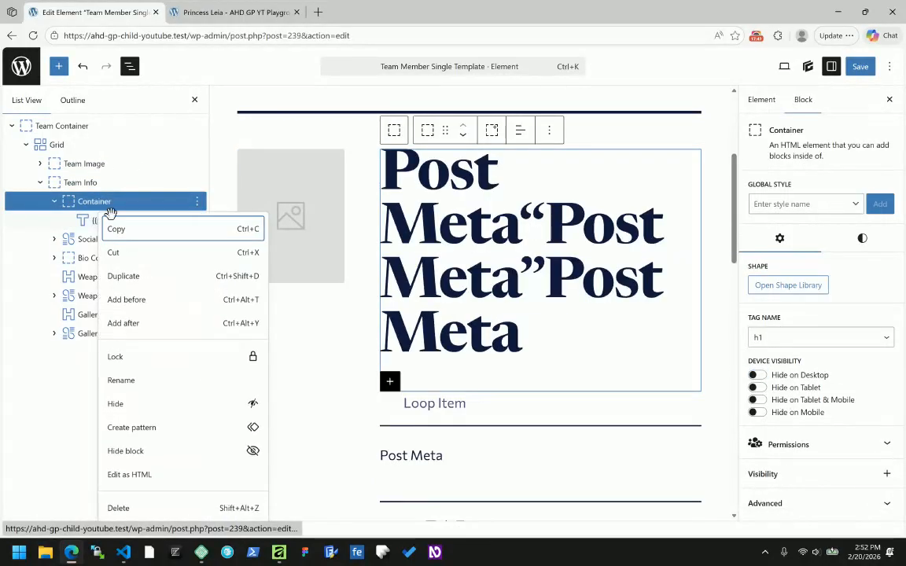
pyautogui.click(122, 381)
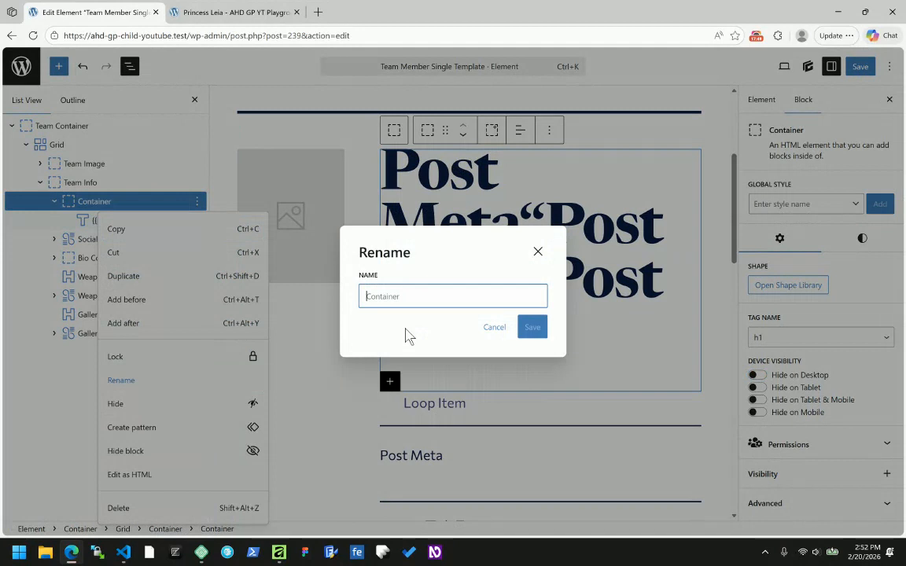
pyautogui.write('Name Heading')
pyautogui.press('Return')
# Step: Display the raw dynamic tags of the text block in Name Heading and duplicate the block twice
pyautogui.click(90, 219)
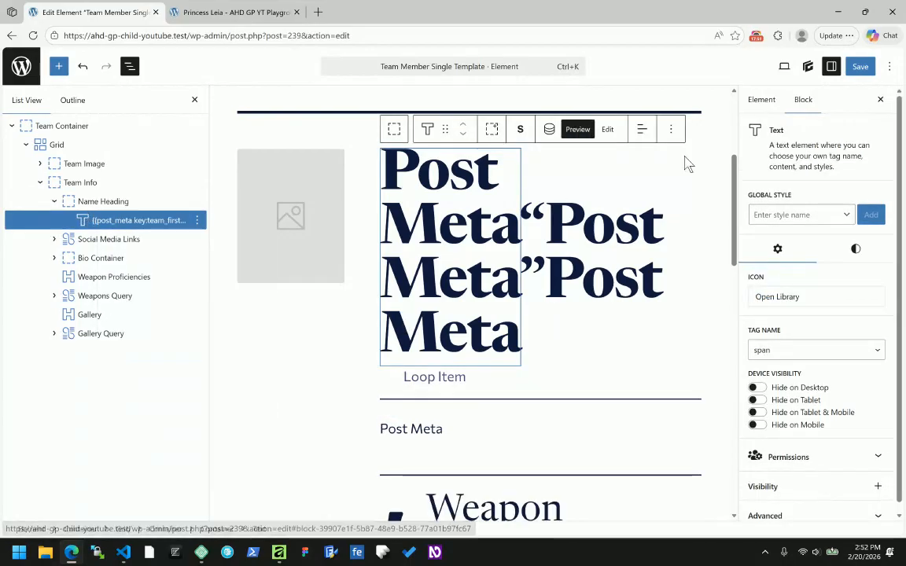
pyautogui.click(604, 132)
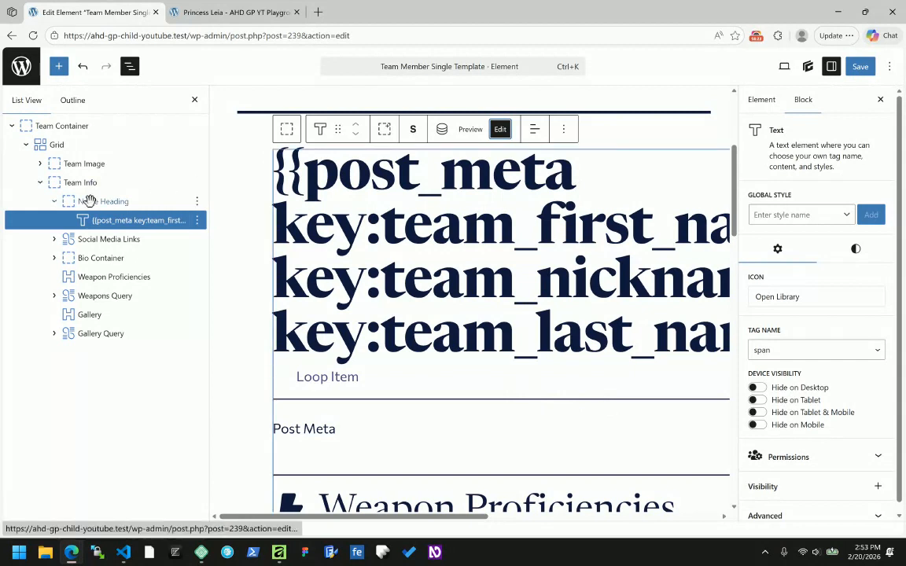
pyautogui.click(129, 221)
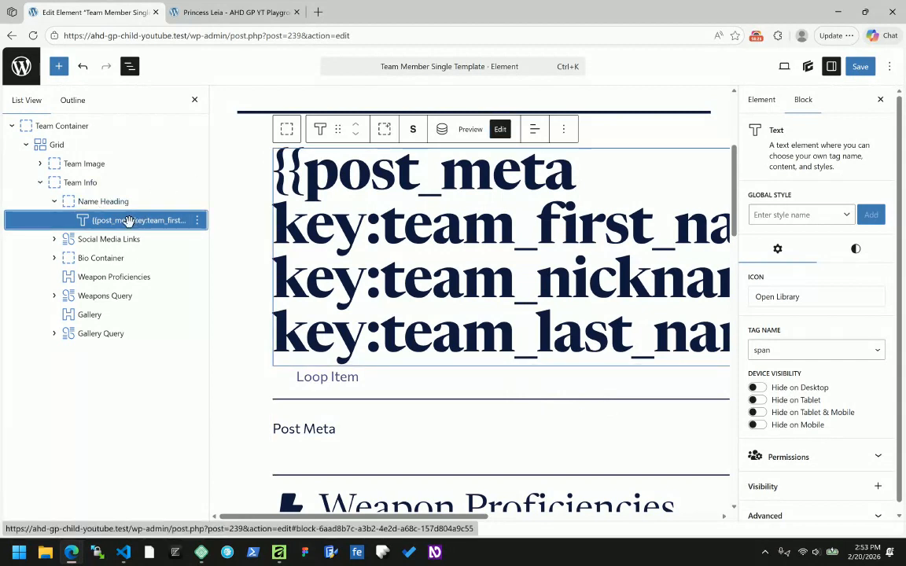
pyautogui.hotkey('ctrl', 'shift', 'd')
pyautogui.hotkey('ctrl', 'shift', 'd')
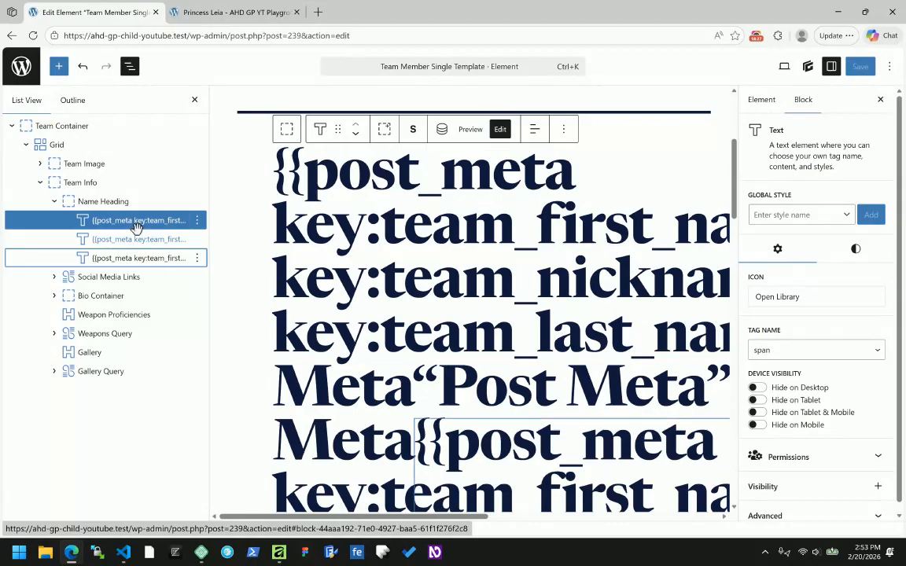
# Step: Try to select everything after the team_first_name tag in the first of the three text blocks
pyautogui.click(135, 223)
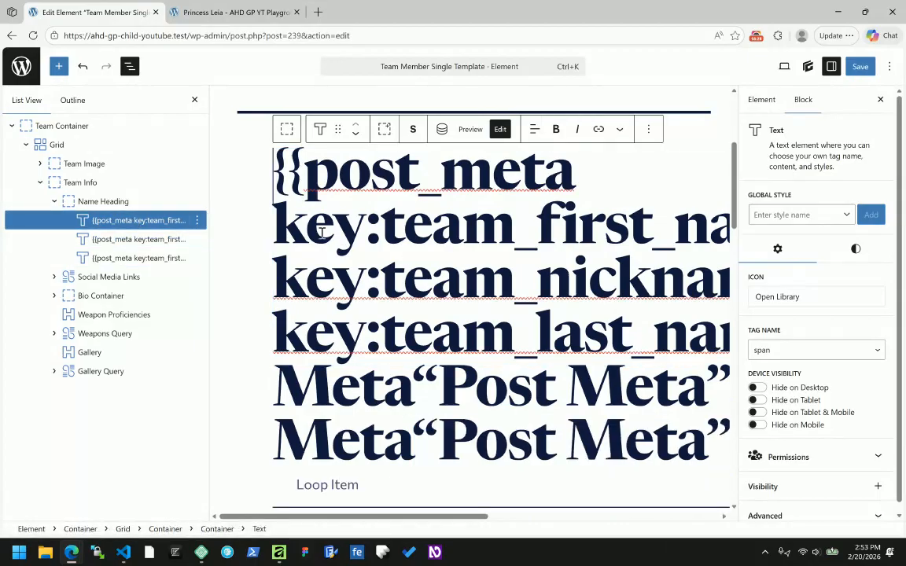
pyautogui.click(881, 101)
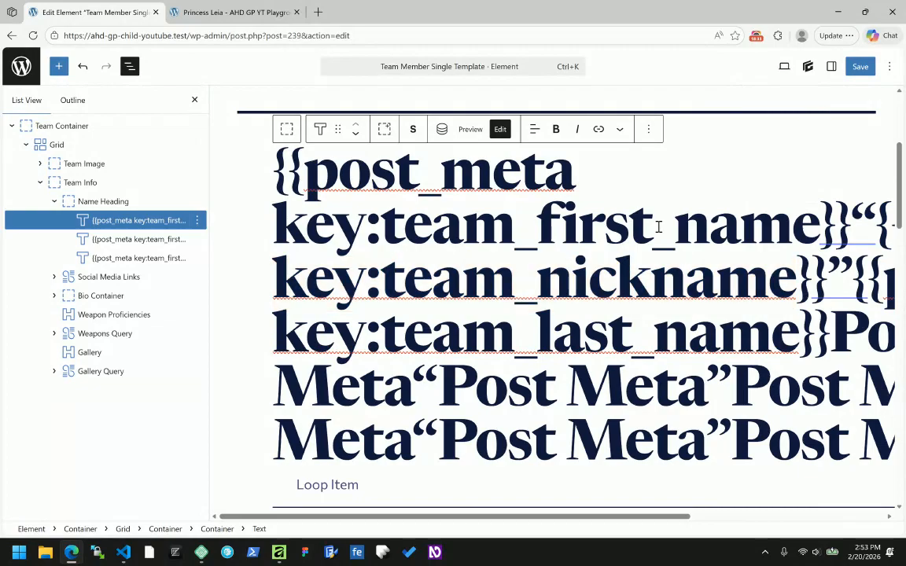
pyautogui.doubleClick(847, 236)
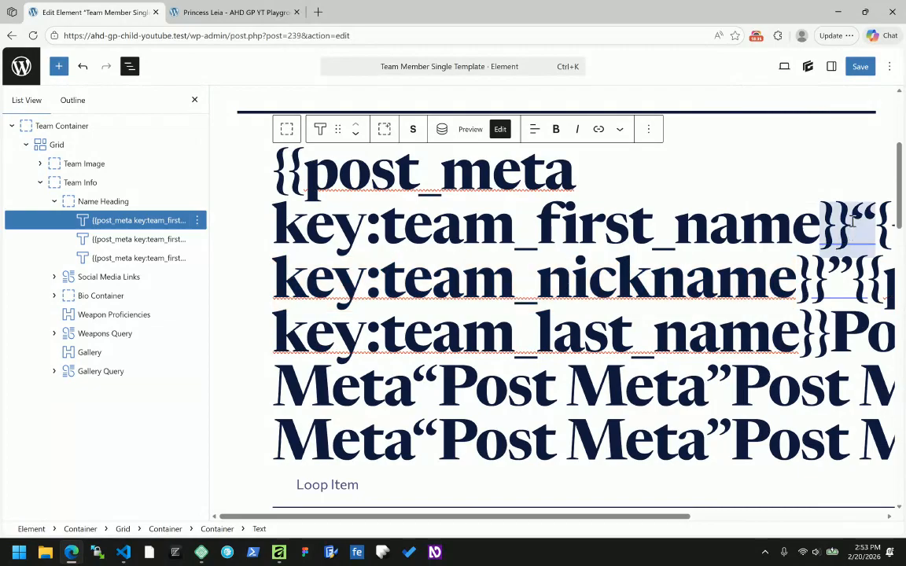
pyautogui.moveTo(851, 226); pyautogui.dragTo(665, 481)
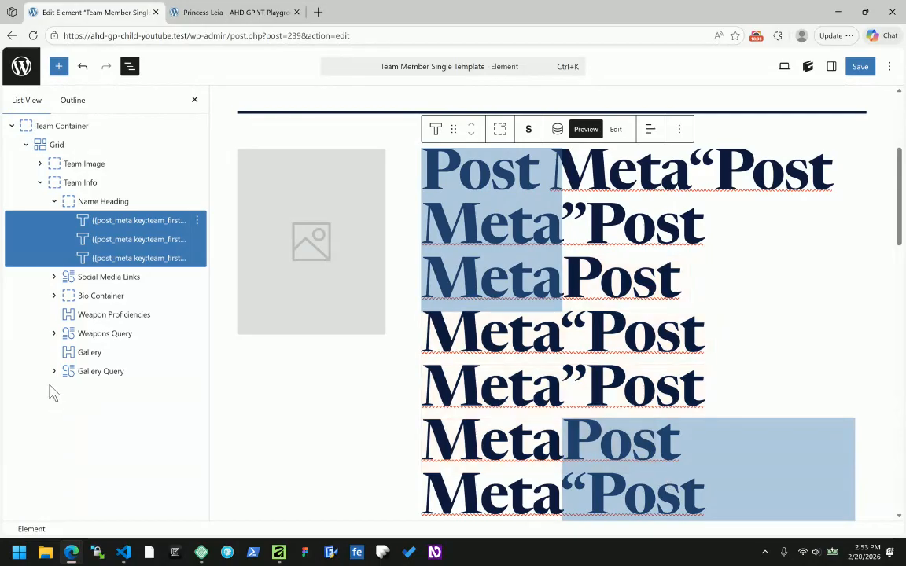
pyautogui.click(130, 221)
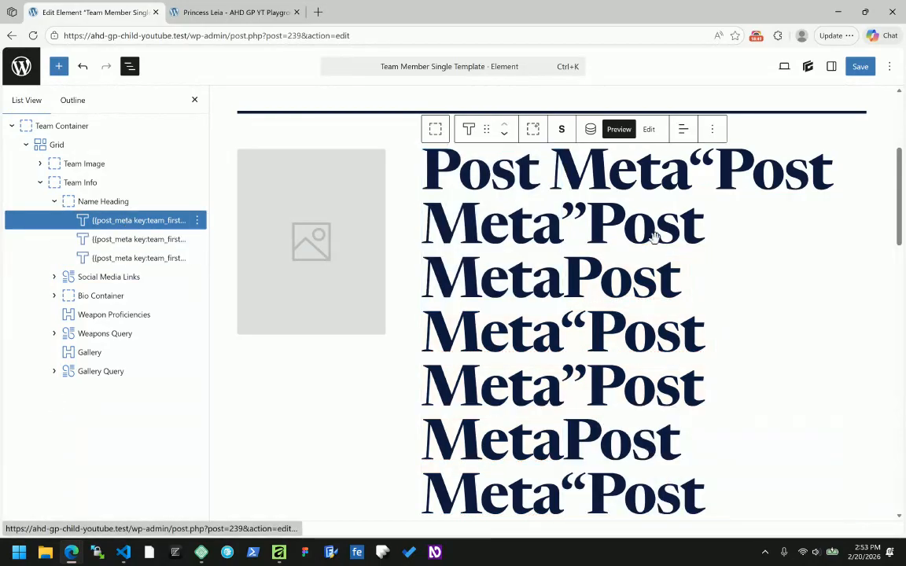
pyautogui.click(755, 37)
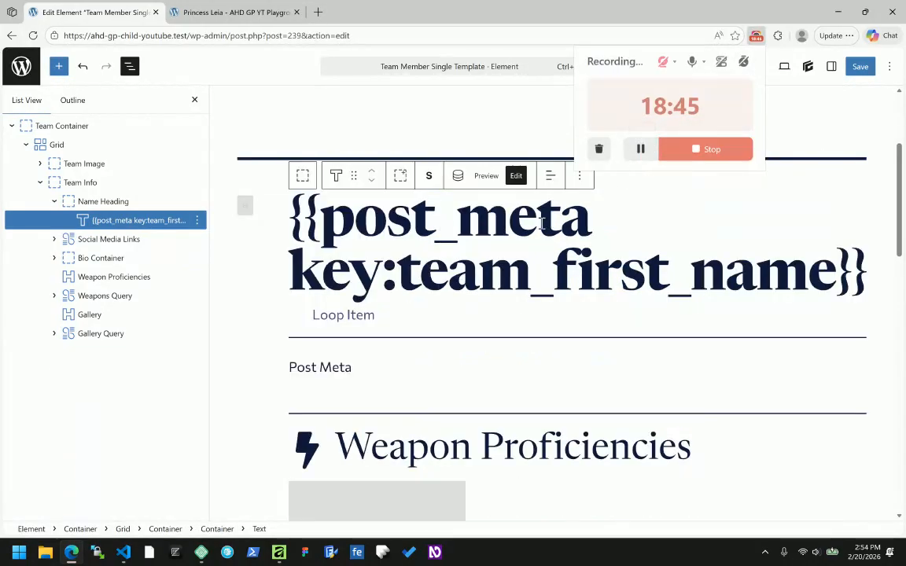
# Step: Duplicate the first-name text block in Name Heading and change the copy's Post Meta dynamic tag to the key team_nickname
pyautogui.click(526, 226)
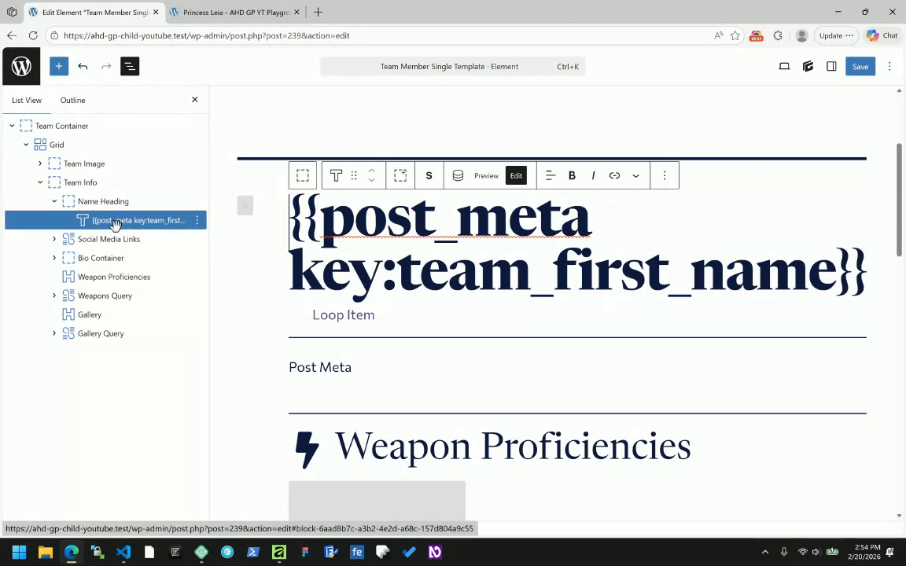
pyautogui.hotkey('ctrl', 'shift', 'd')
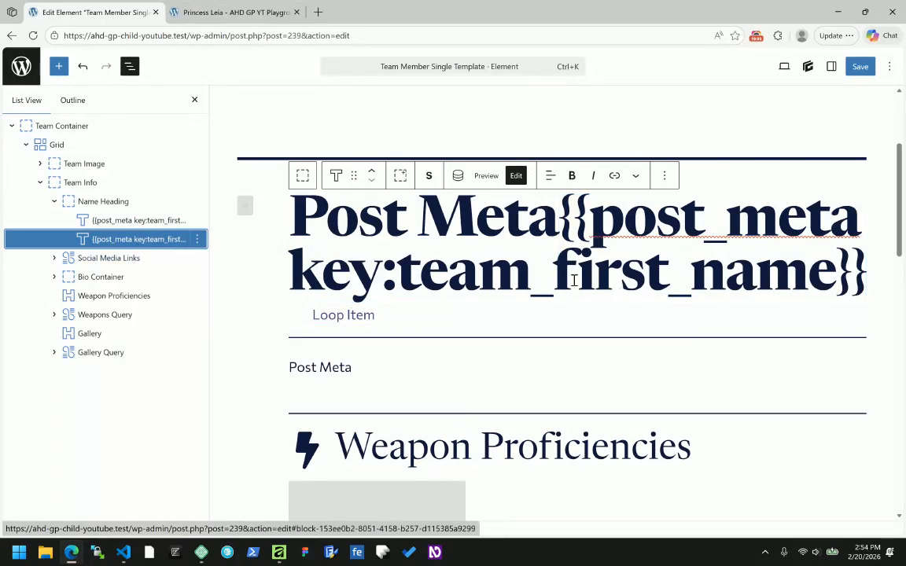
pyautogui.click(458, 175)
pyautogui.click(423, 197)
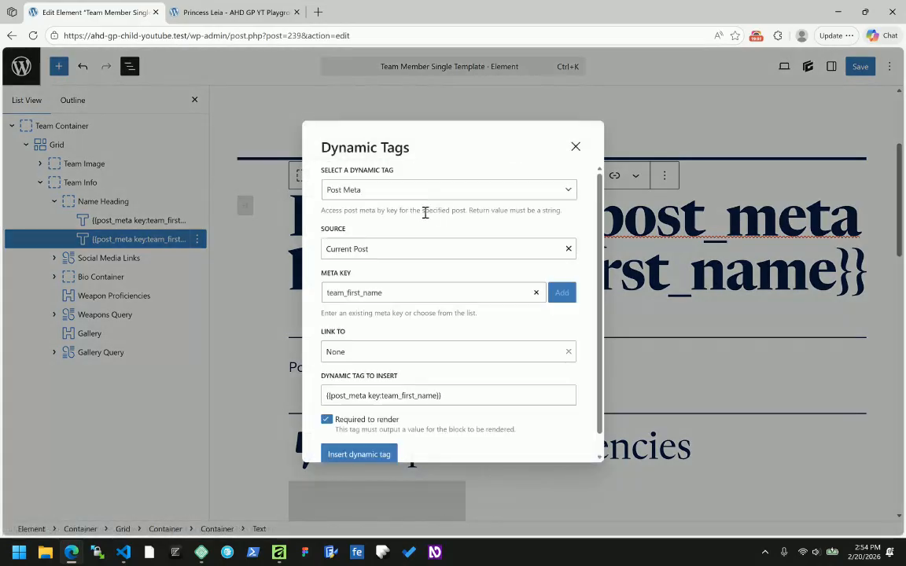
pyautogui.scroll(-1, 377, 247)
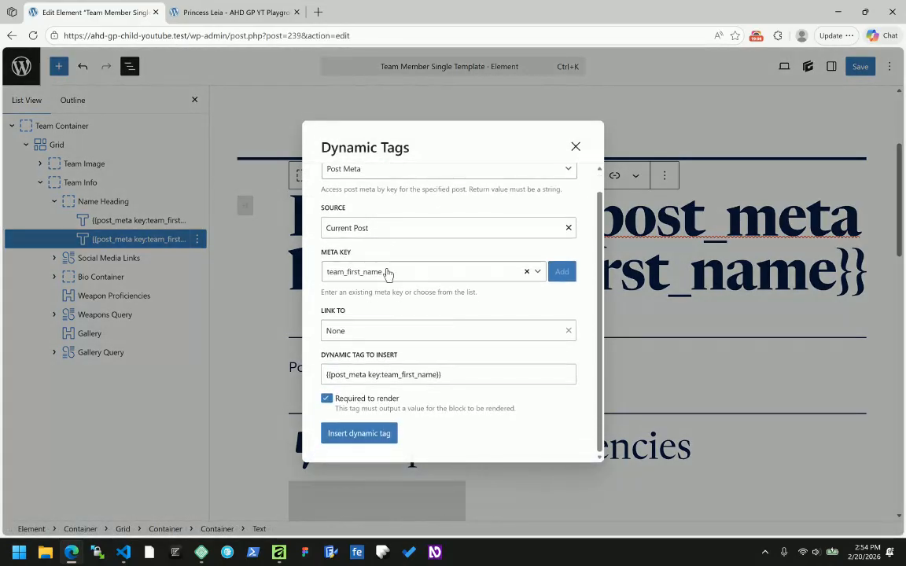
pyautogui.click(387, 272)
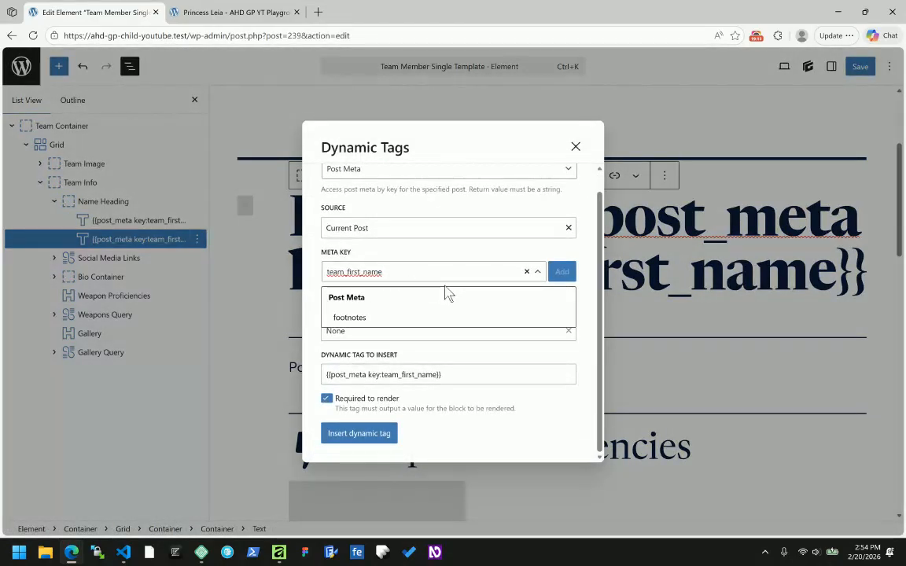
pyautogui.press('BackSpace')
pyautogui.press('BackSpace')
pyautogui.press('BackSpace')
pyautogui.press('BackSpace')
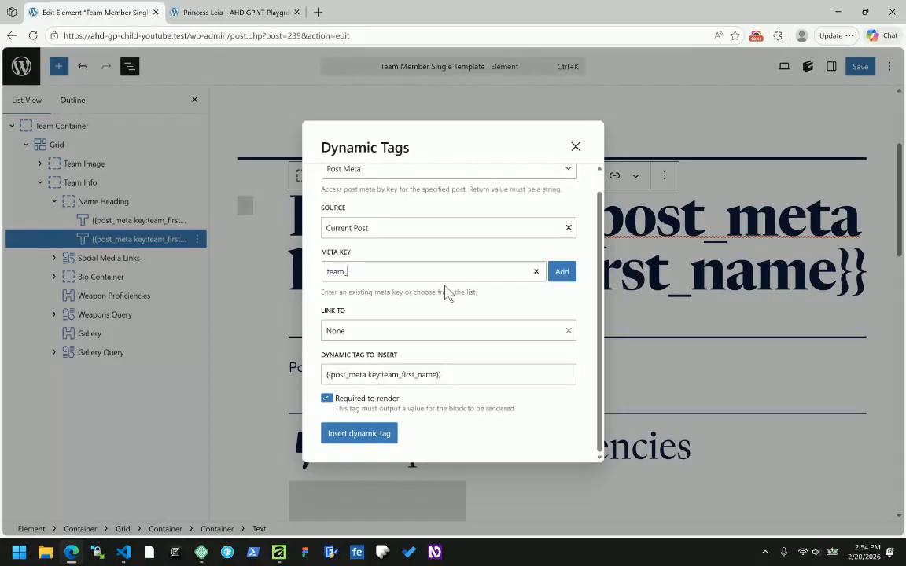
pyautogui.write('nicknam')
pyautogui.click(561, 272)
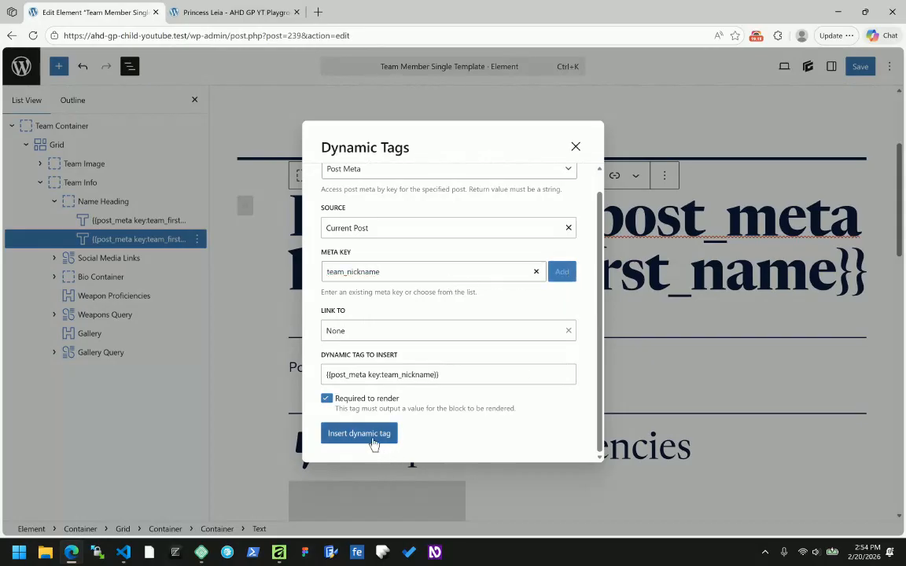
pyautogui.click(370, 437)
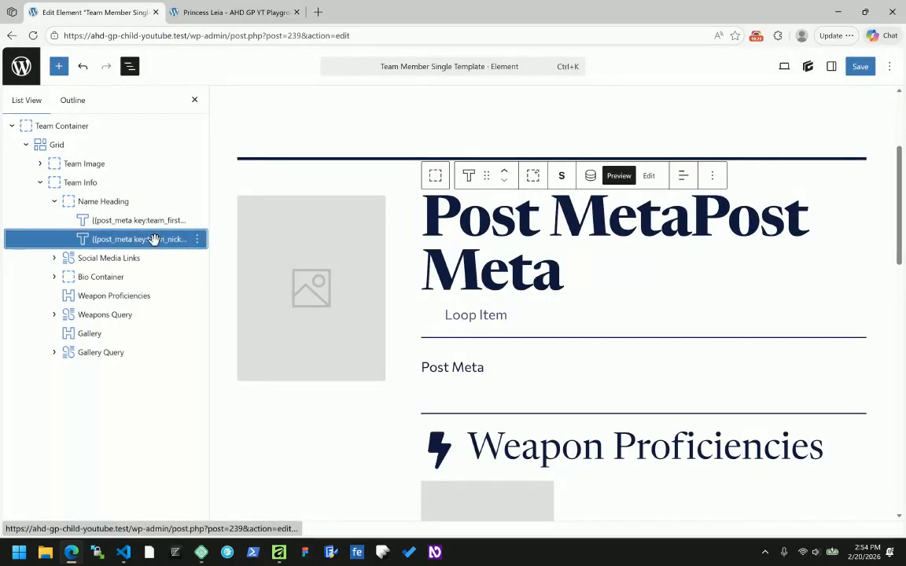
# Step: Duplicate the nickname text block in Name Heading and change the copy's Post Meta dynamic tag to the team member's last-name key
pyautogui.hotkey('ctrl', 'shift', 'd')
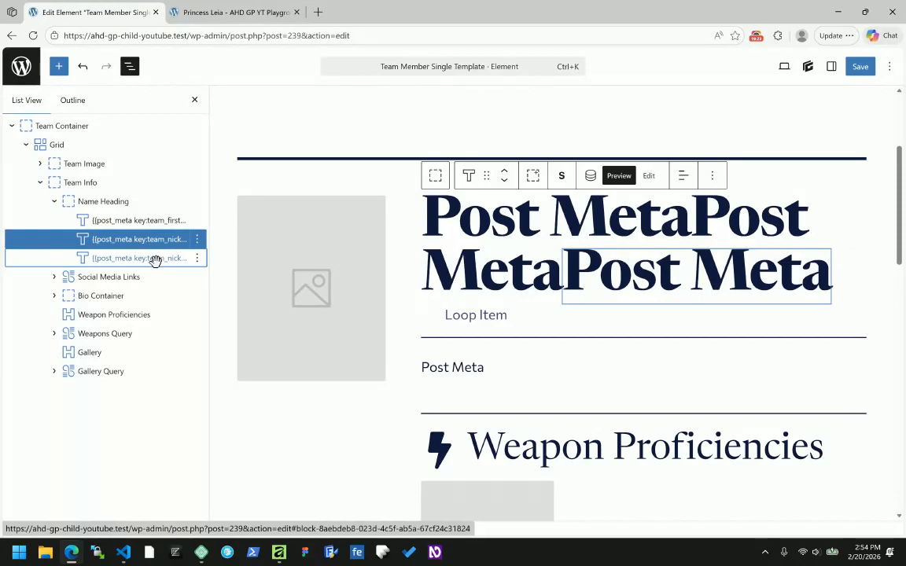
pyautogui.click(155, 259)
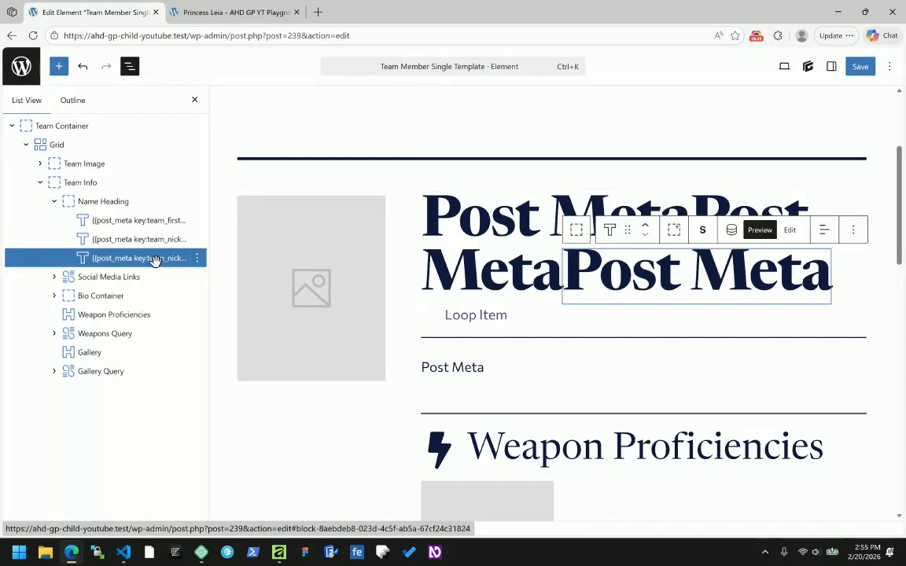
pyautogui.click(731, 230)
pyautogui.click(403, 199)
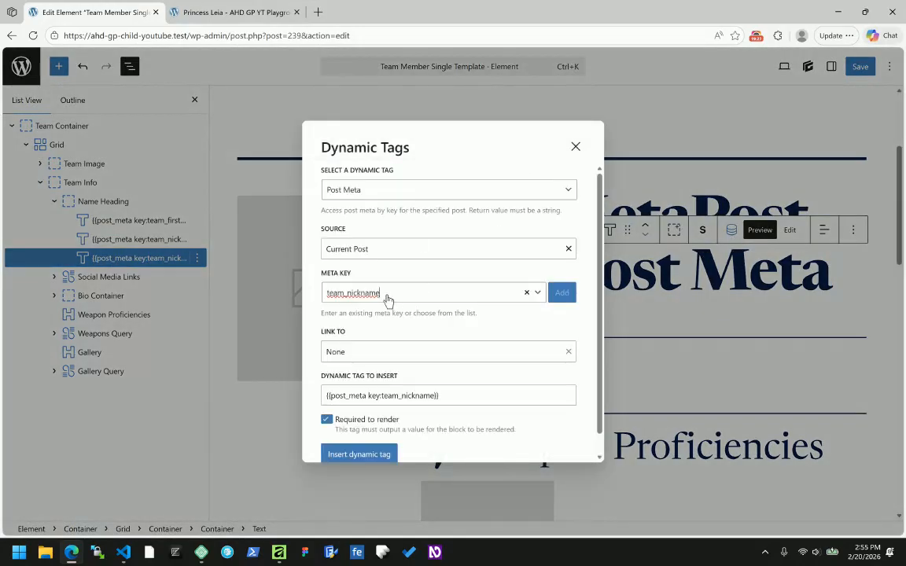
pyautogui.click(388, 294)
pyautogui.press('BackSpace')
pyautogui.press('BackSpace')
pyautogui.click(369, 459)
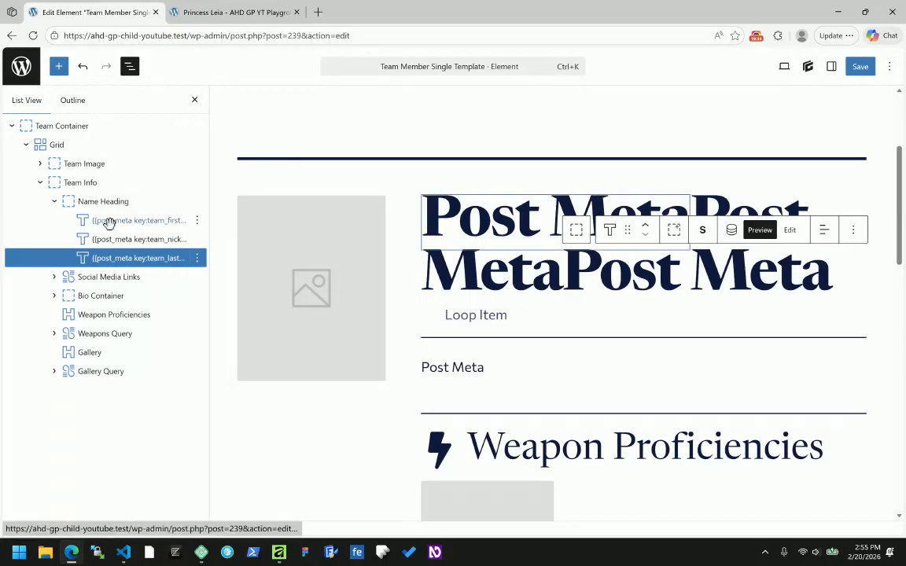
# Step: Wrap the nickname tag in the middle Name Heading text block in curly double quotes and save the template
pyautogui.click(110, 222)
pyautogui.click(115, 241)
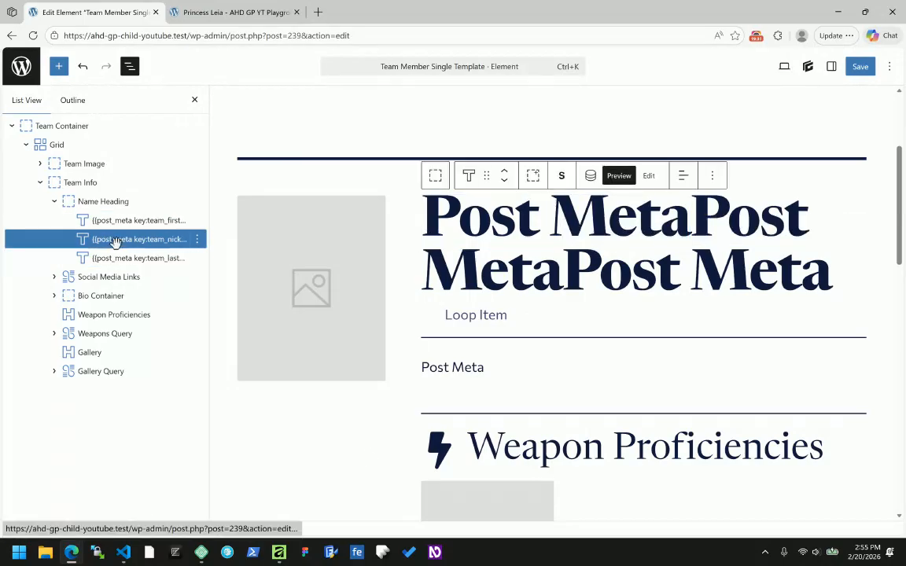
pyautogui.click(117, 257)
pyautogui.click(125, 241)
pyautogui.click(756, 36)
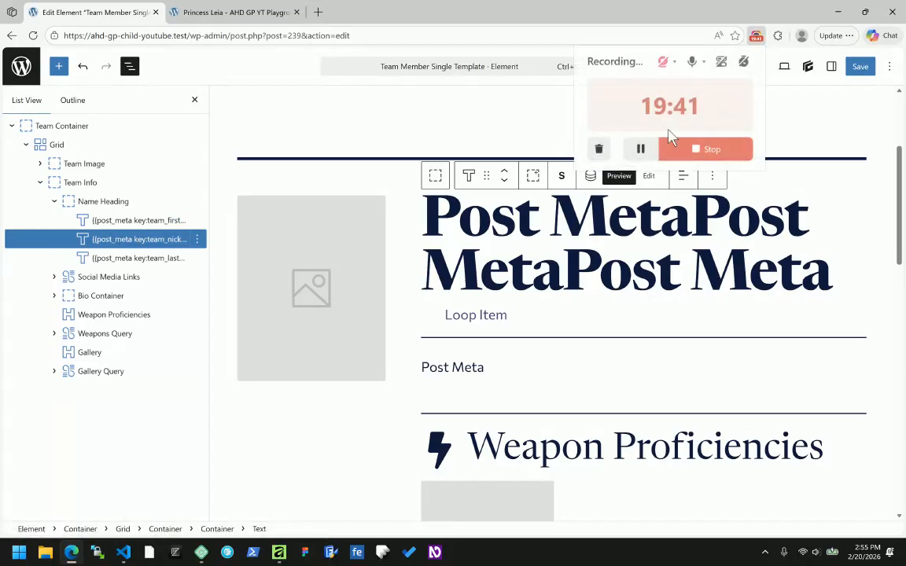
pyautogui.click(511, 125)
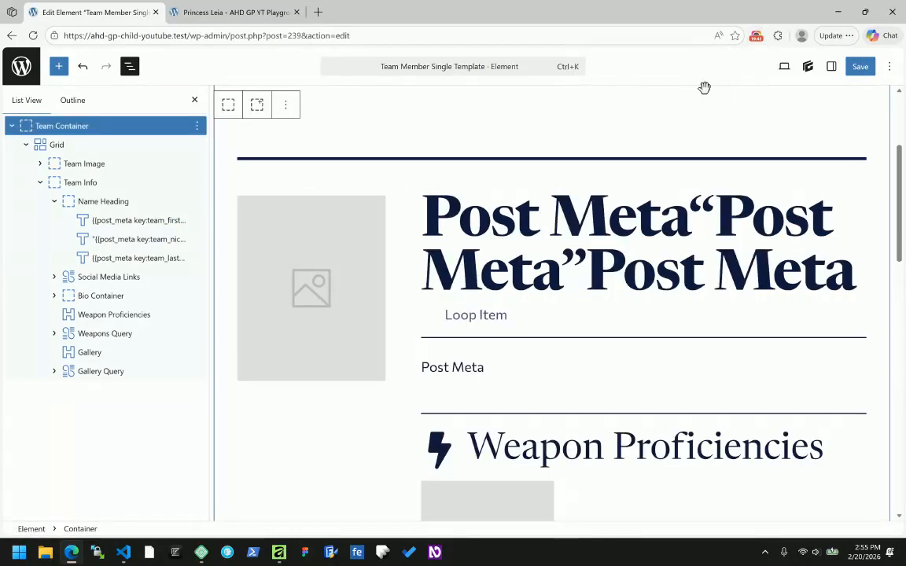
pyautogui.click(831, 66)
pyautogui.hotkey('ctrl', 's')
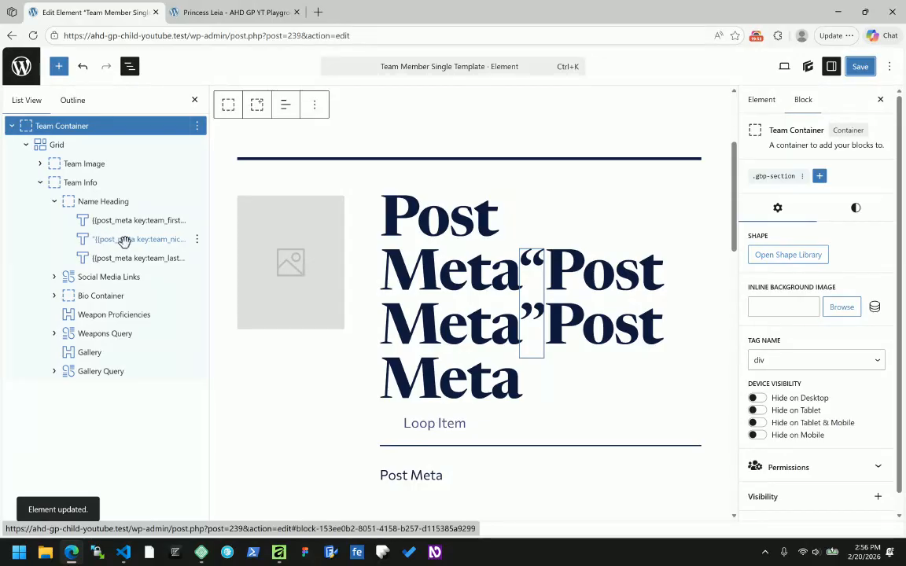
# Step: Reload the Princess Leia page, inspect the heading's name spans and h1, and compare them with the template's Name Heading container
pyautogui.click(232, 12)
pyautogui.click(34, 36)
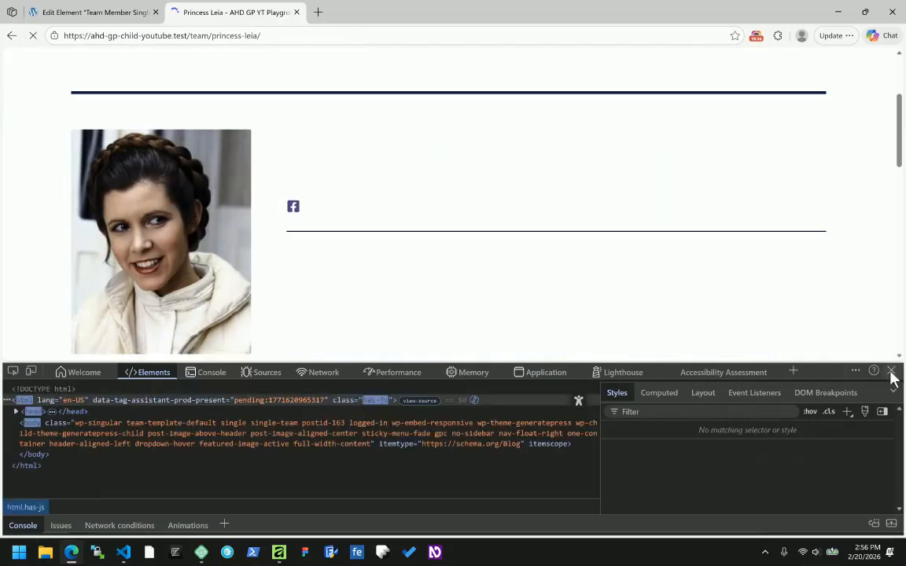
pyautogui.click(891, 369)
pyautogui.rightClick(374, 146)
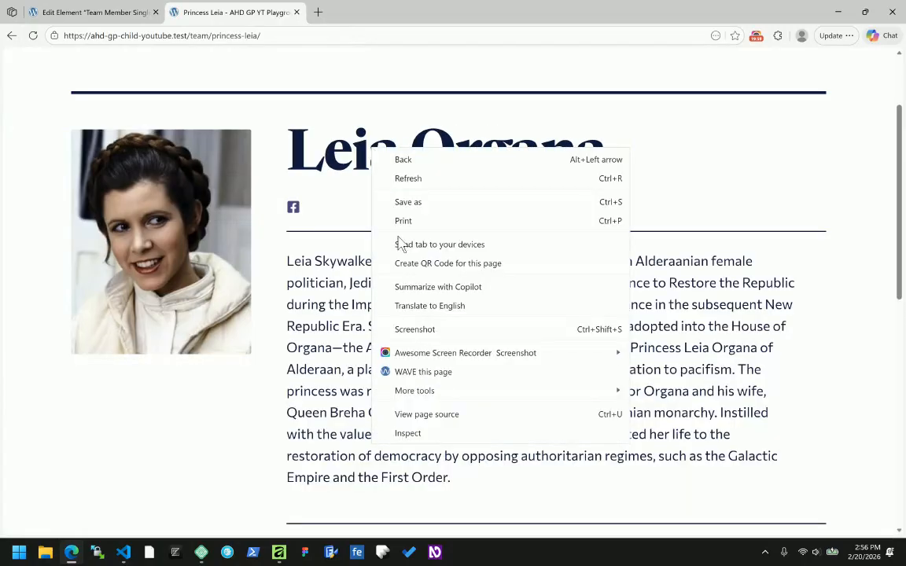
pyautogui.click(419, 433)
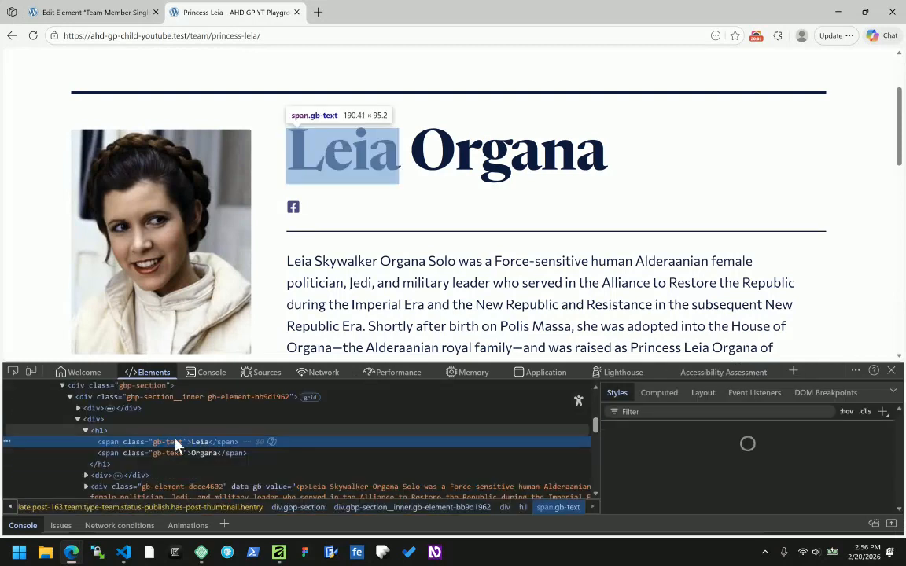
pyautogui.click(111, 454)
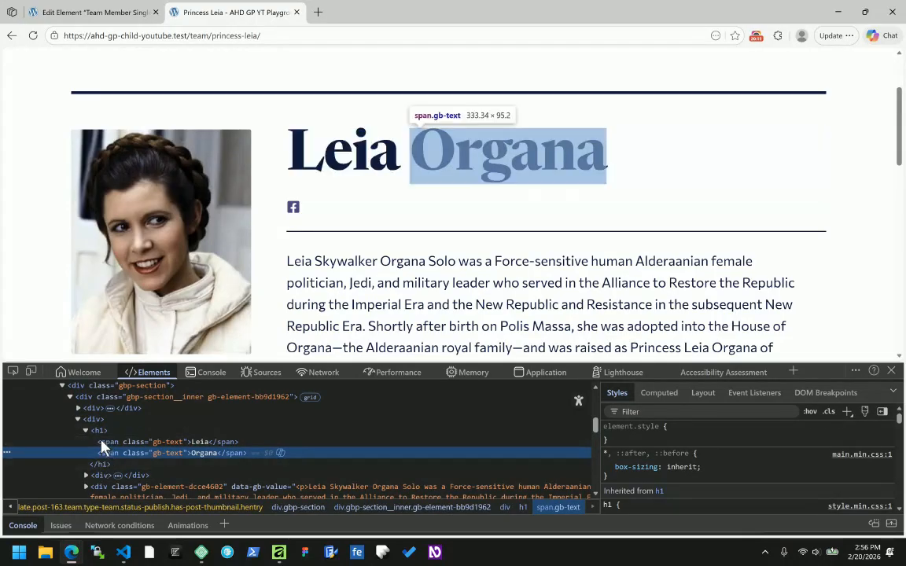
pyautogui.click(98, 431)
pyautogui.click(86, 11)
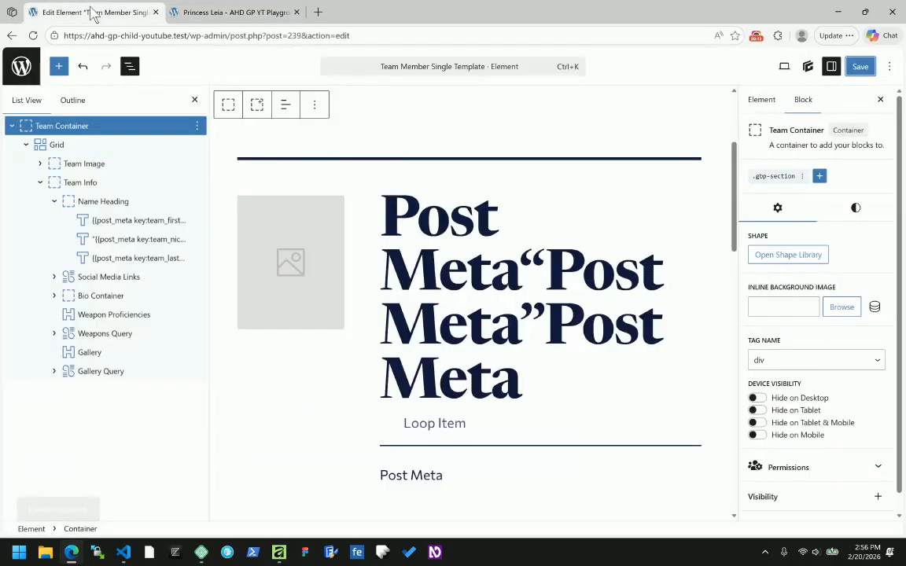
pyautogui.click(100, 202)
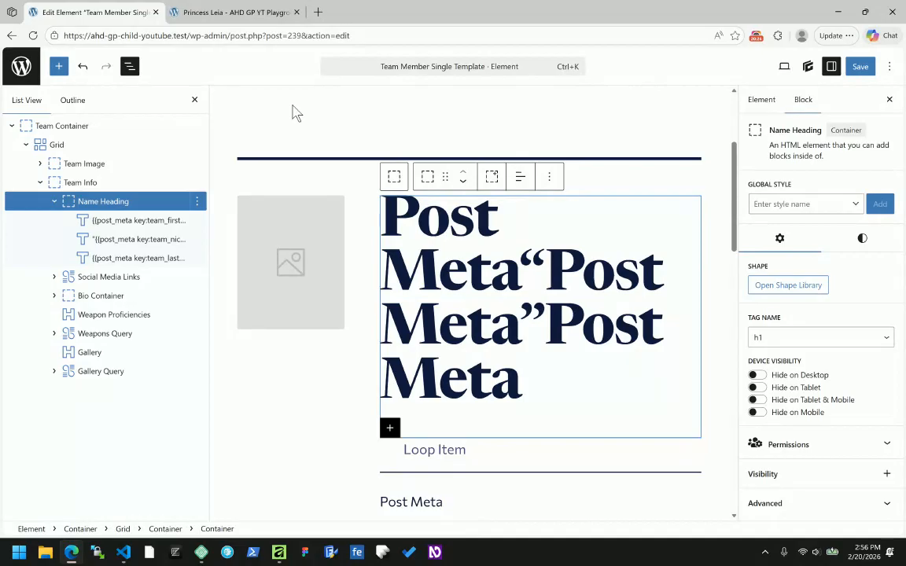
# Step: Open the Luke Skywalker team page and inspect the markup of the nickname span and its parent h1
pyautogui.click(245, 22)
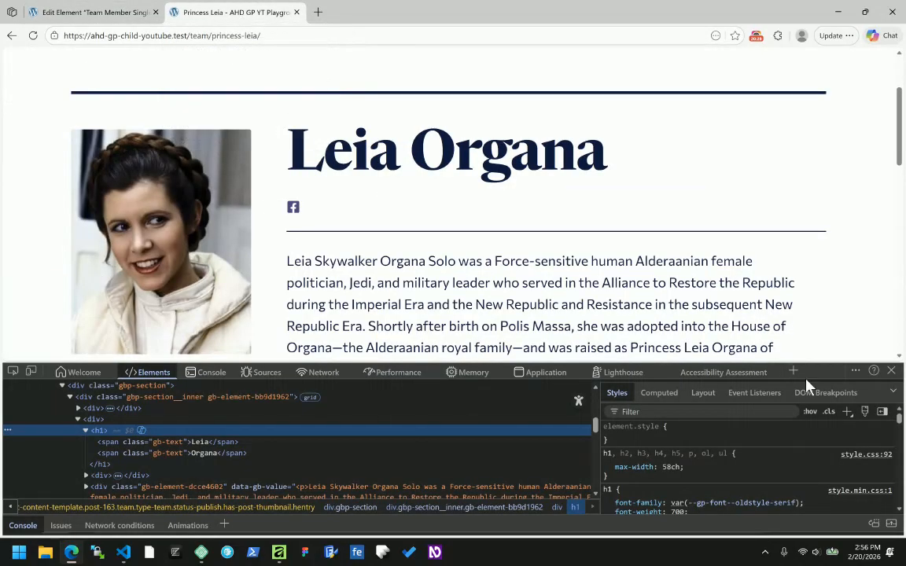
pyautogui.click(891, 371)
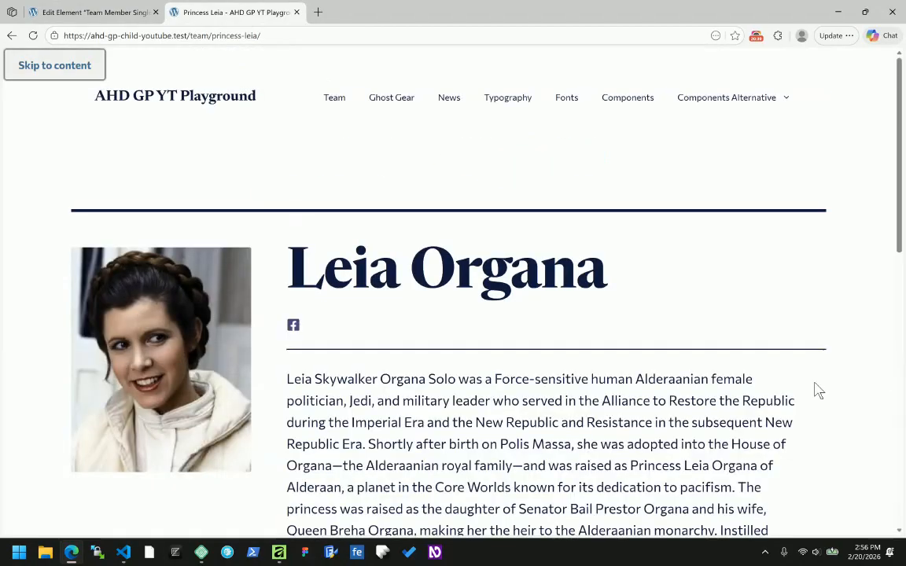
pyautogui.click(334, 104)
pyautogui.scroll(-3, 401, 304)
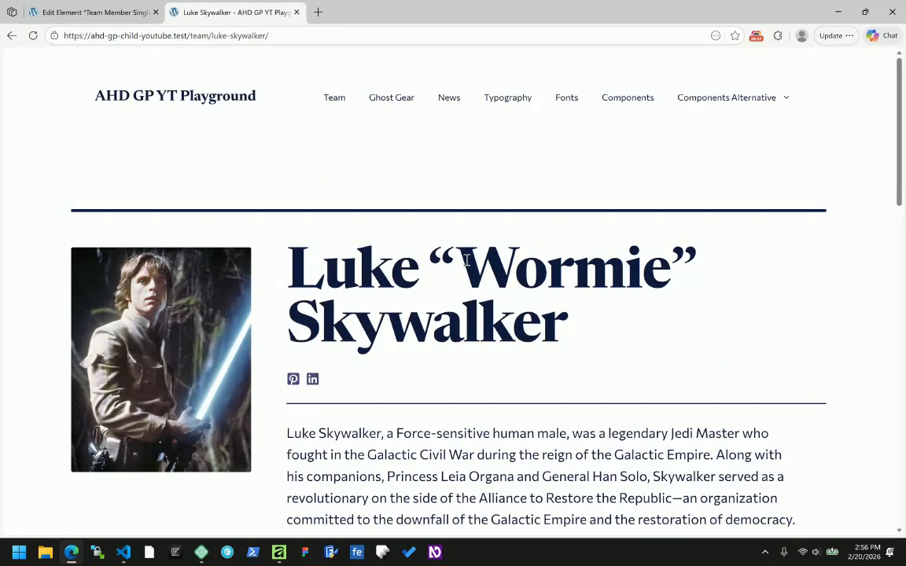
pyautogui.rightClick(467, 244)
pyautogui.click(503, 528)
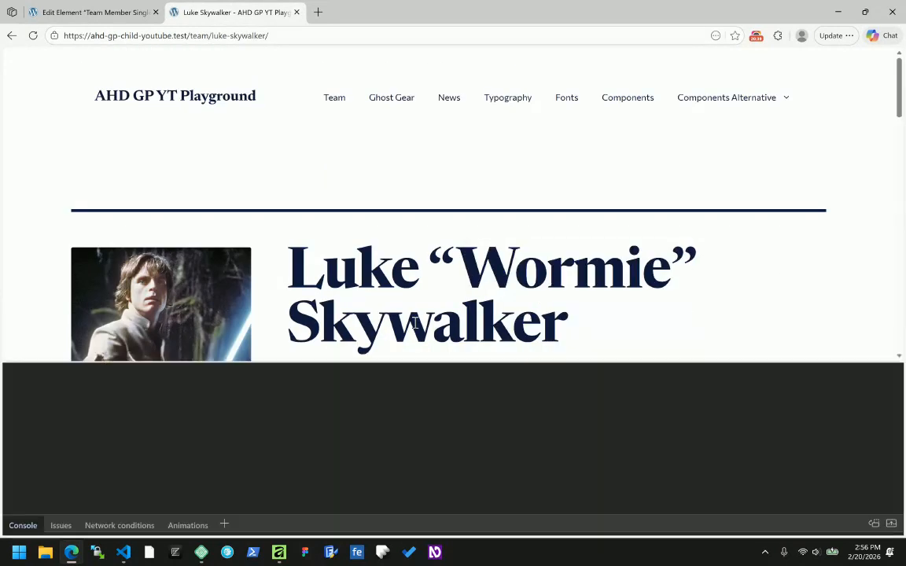
pyautogui.scroll(-2, 330, 299)
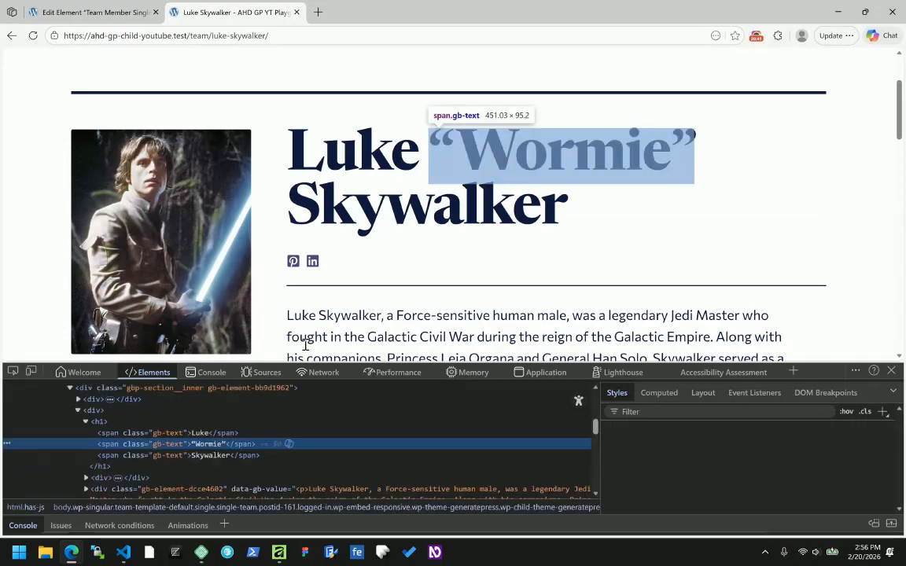
pyautogui.click(98, 425)
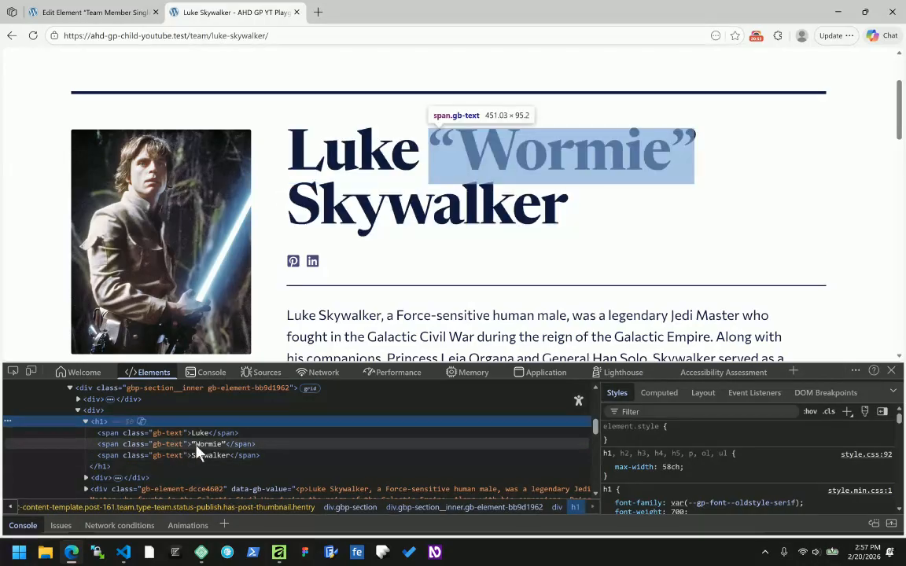
pyautogui.click(196, 445)
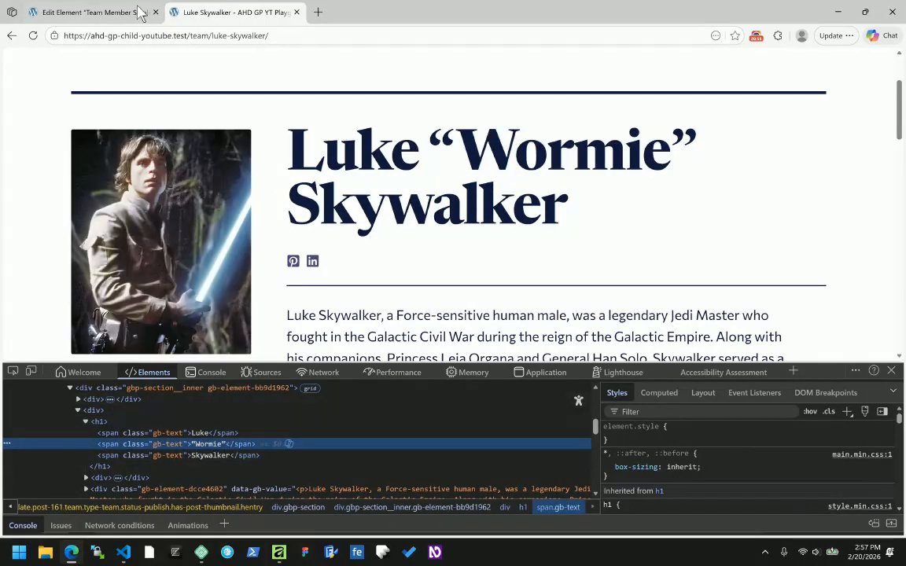
# Step: Set the nickname text block's font style to italic, save the template and check the change on the Luke Skywalker page
pyautogui.click(139, 12)
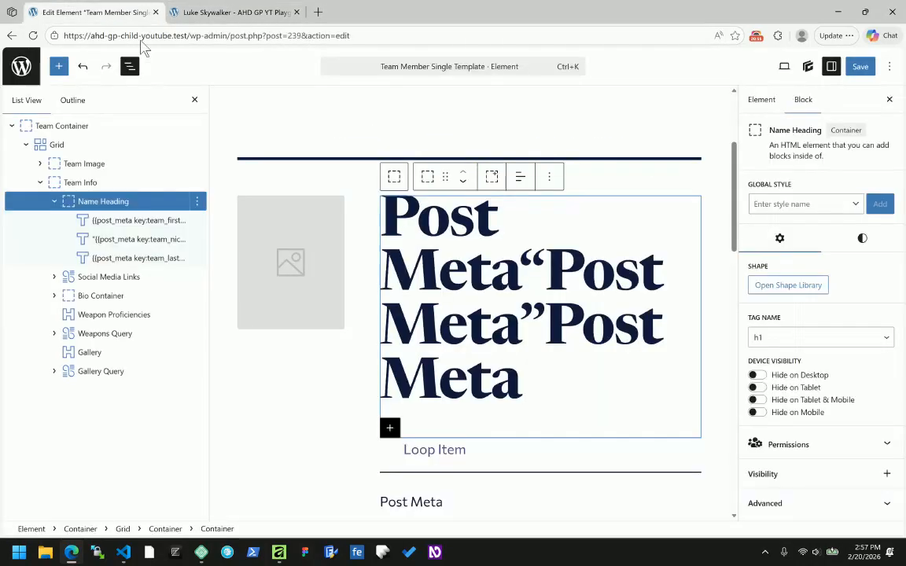
pyautogui.click(126, 239)
pyautogui.click(852, 250)
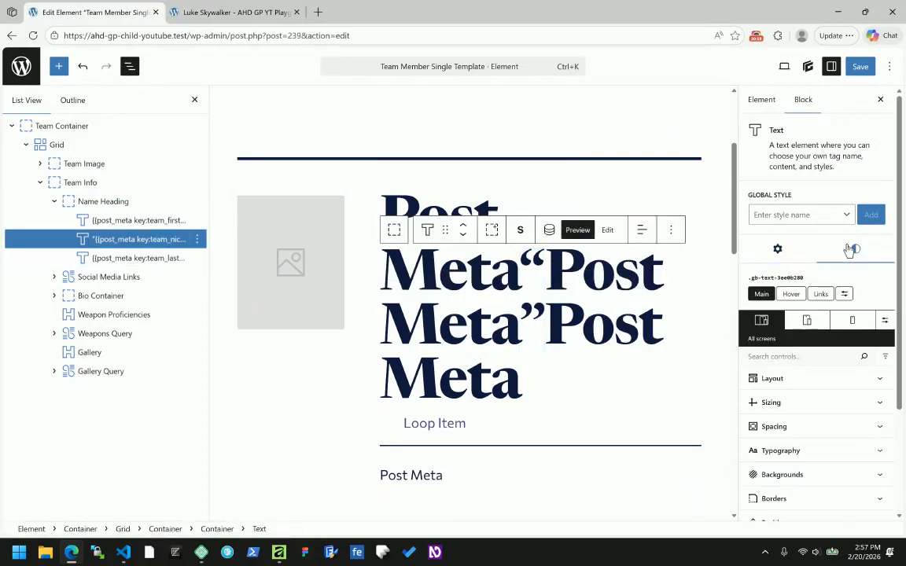
pyautogui.scroll(-1, 805, 401)
pyautogui.click(794, 391)
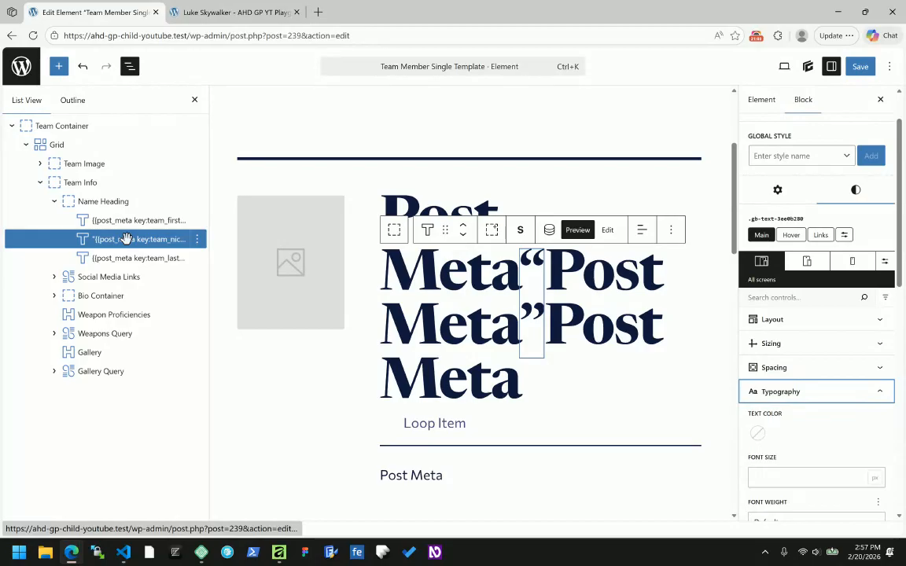
pyautogui.scroll(-2, 826, 427)
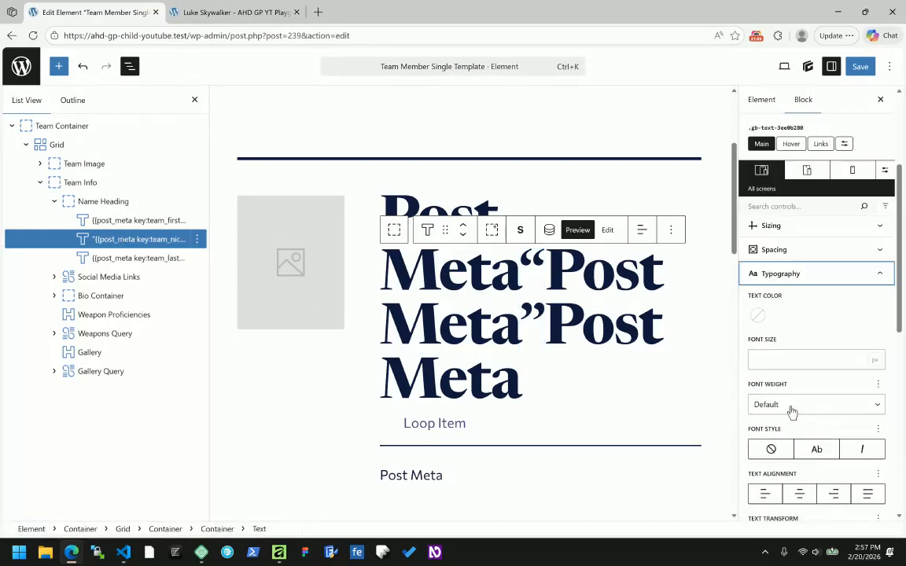
pyautogui.click(876, 455)
pyautogui.scroll(-3, 865, 444)
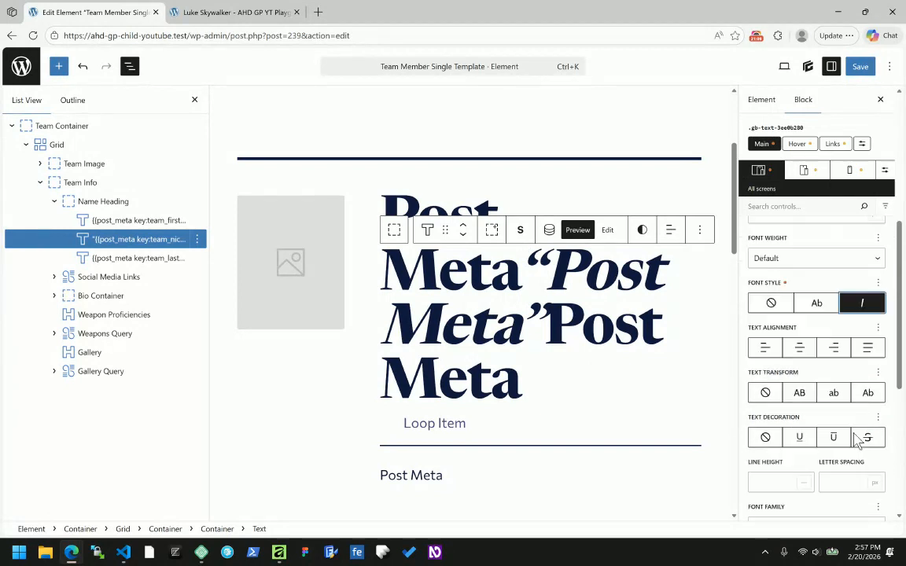
pyautogui.scroll(2, 857, 436)
pyautogui.scroll(-2, 857, 436)
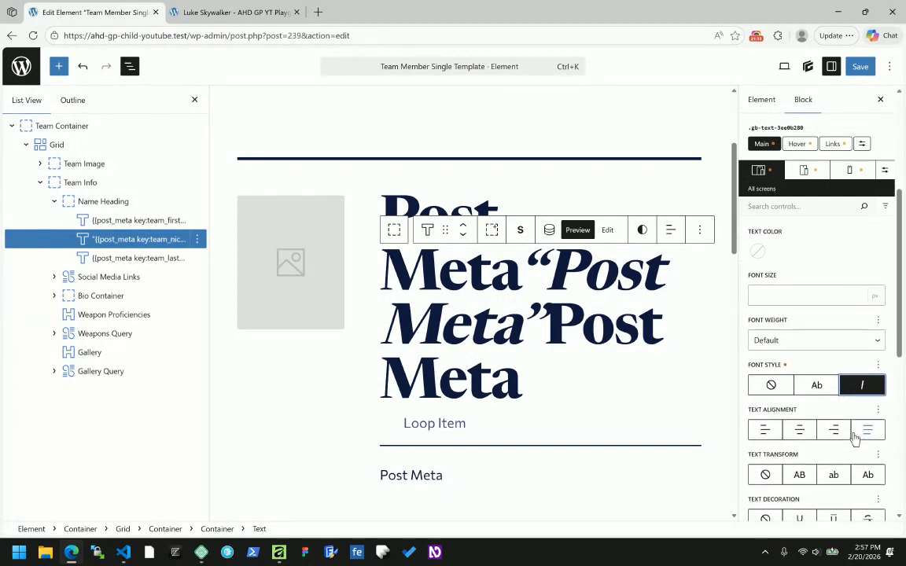
pyautogui.scroll(-2, 856, 441)
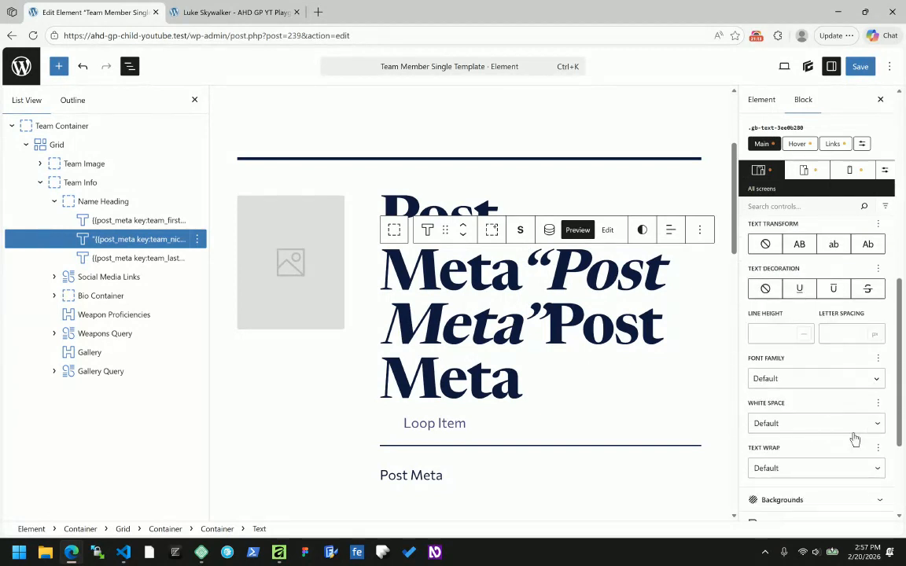
pyautogui.scroll(3, 850, 370)
pyautogui.click(861, 67)
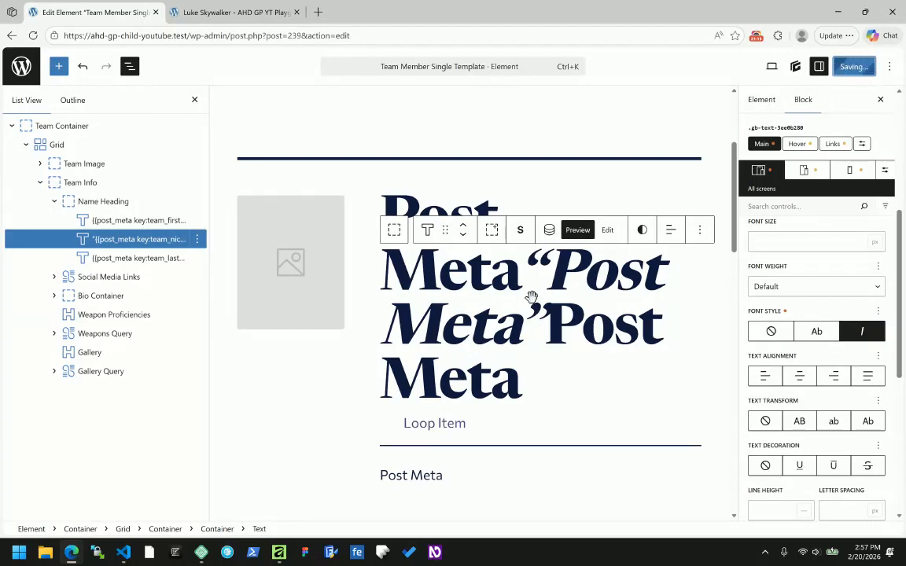
pyautogui.click(228, 12)
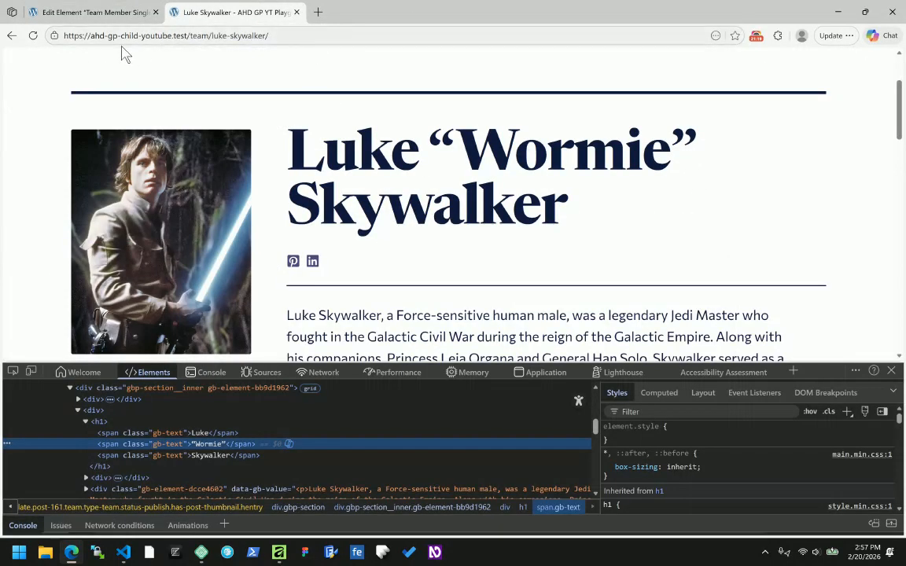
pyautogui.click(33, 36)
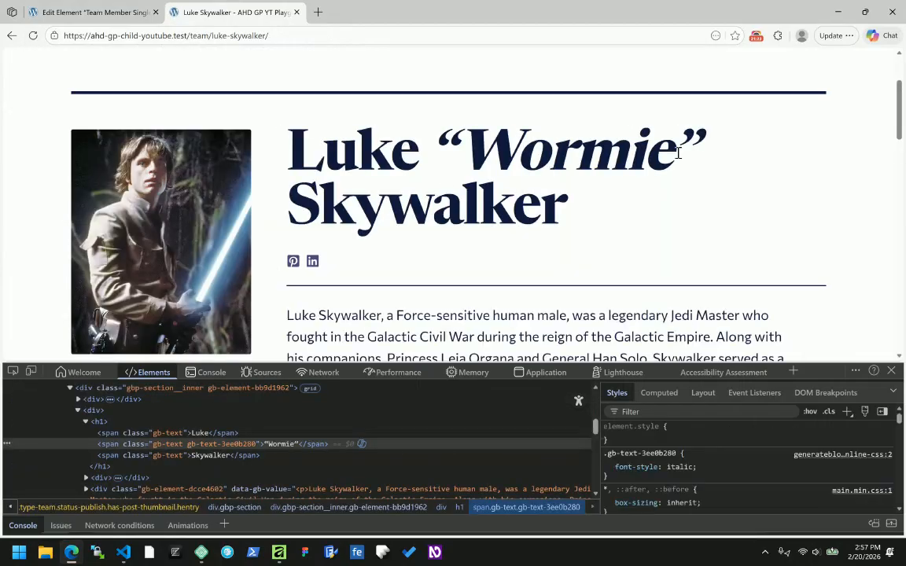
# Step: Clear the italic font style from the nickname text block and save the template
pyautogui.click(78, 13)
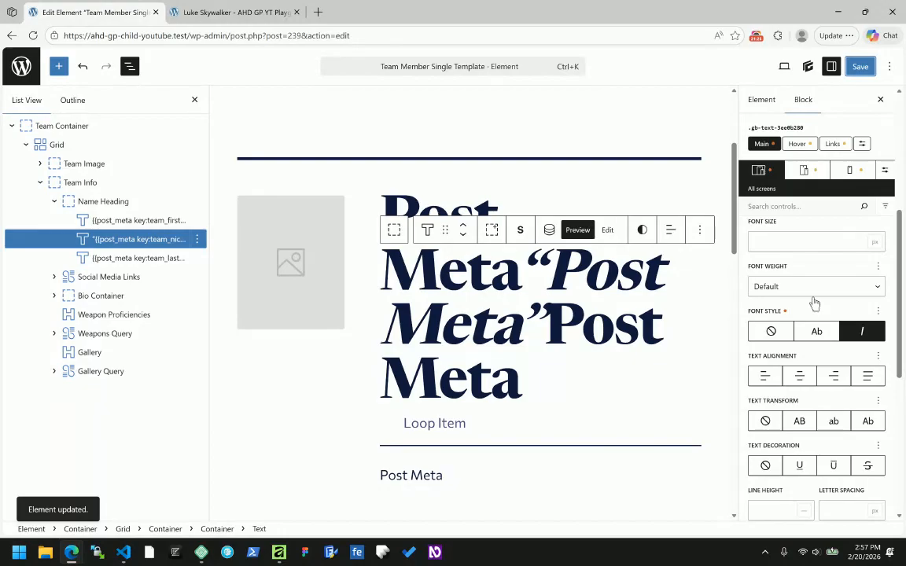
pyautogui.click(860, 331)
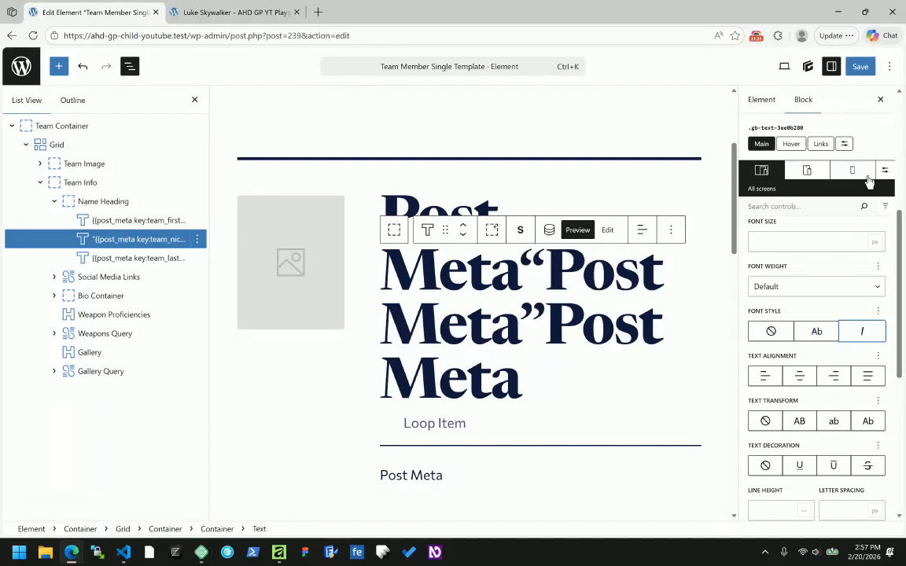
pyautogui.click(859, 67)
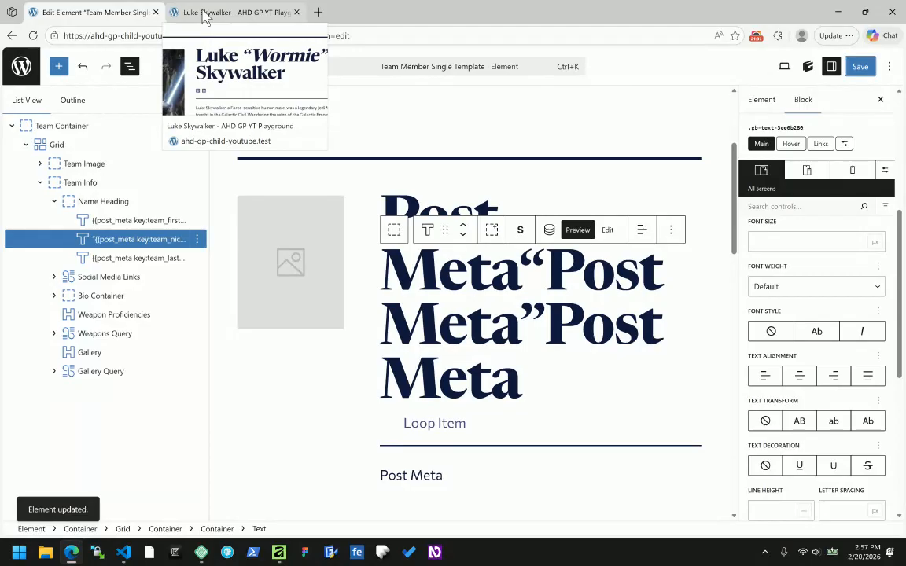
pyautogui.click(204, 13)
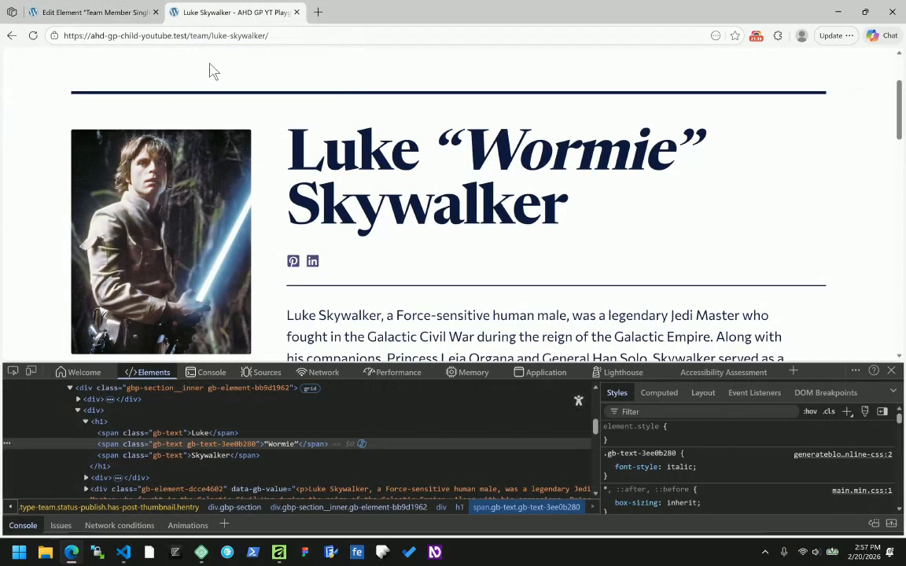
# Step: Reload the Luke Skywalker page to check the nickname's font style and close the developer tools
pyautogui.click(33, 35)
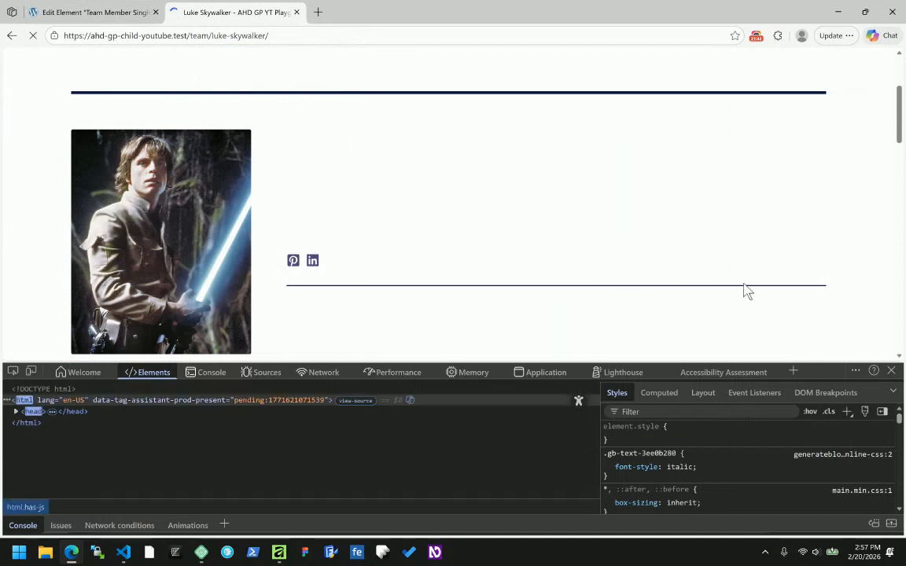
pyautogui.press('F12')
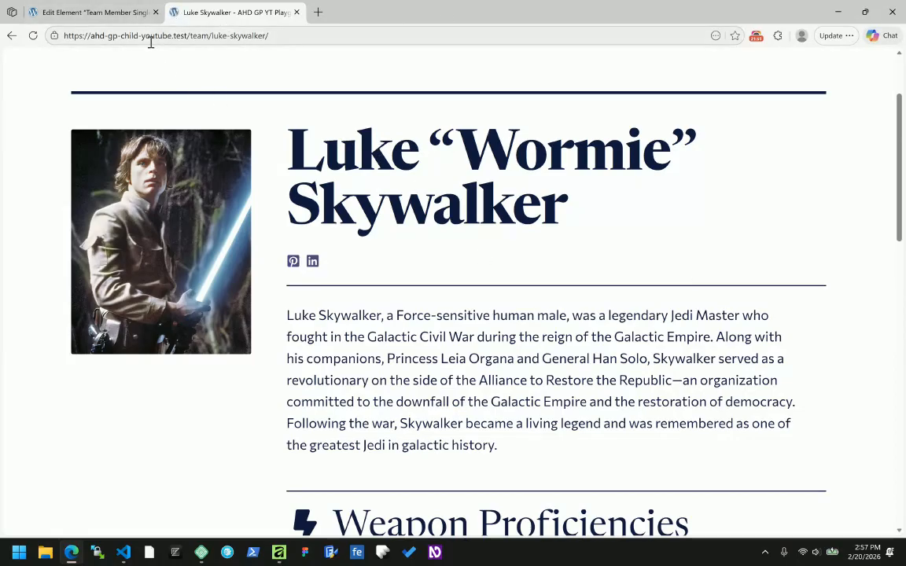
# Step: Select the Name Heading container in the Team Member single template and review its block settings, including the advanced options
pyautogui.click(122, 13)
pyautogui.click(98, 202)
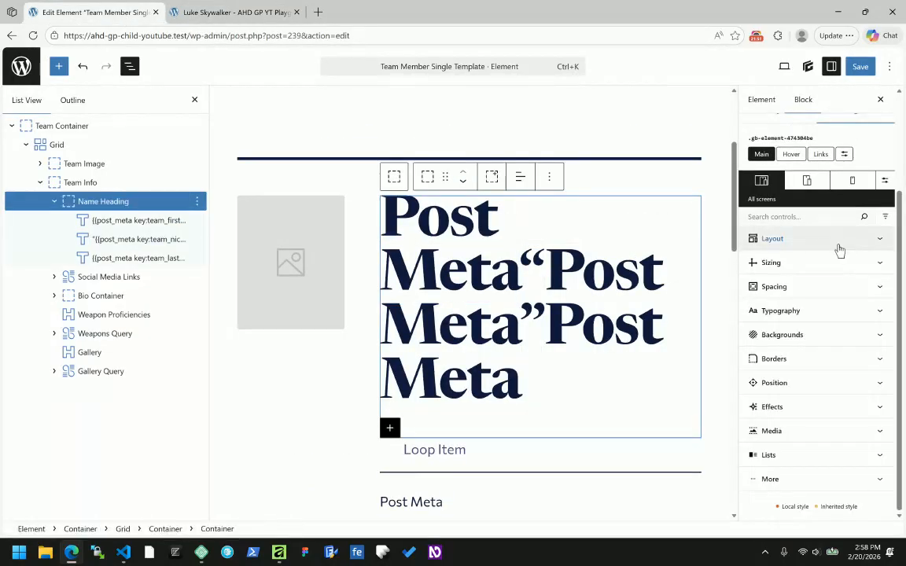
pyautogui.scroll(3, 810, 213)
pyautogui.click(778, 239)
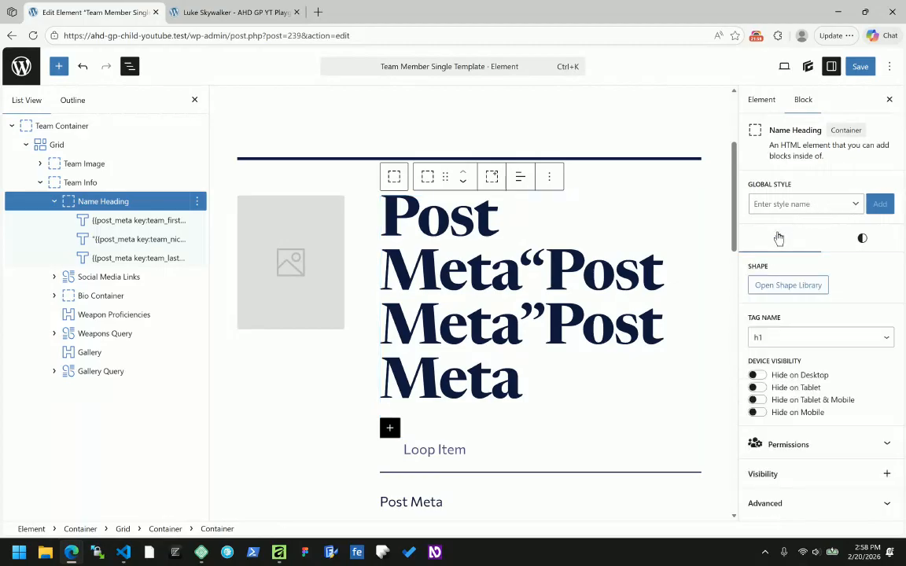
pyautogui.click(798, 505)
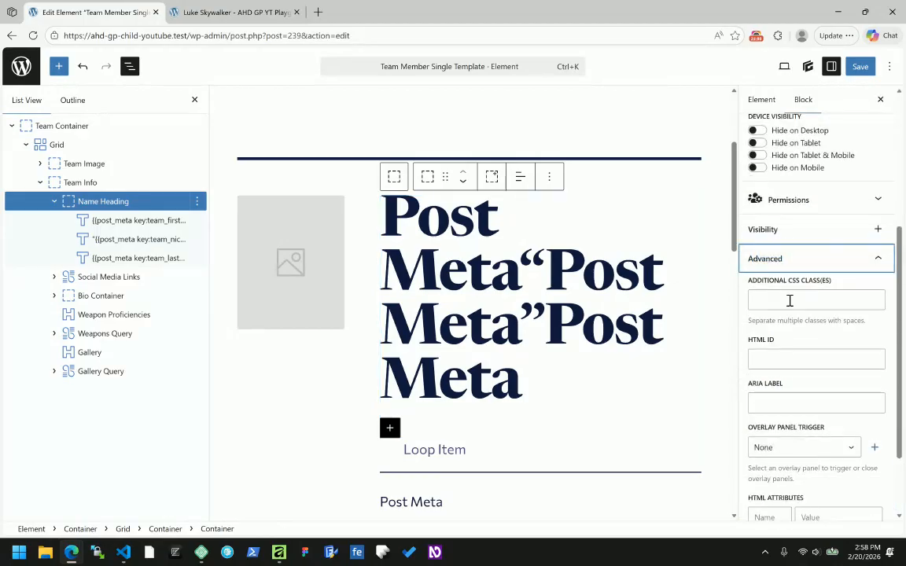
pyautogui.scroll(3, 789, 300)
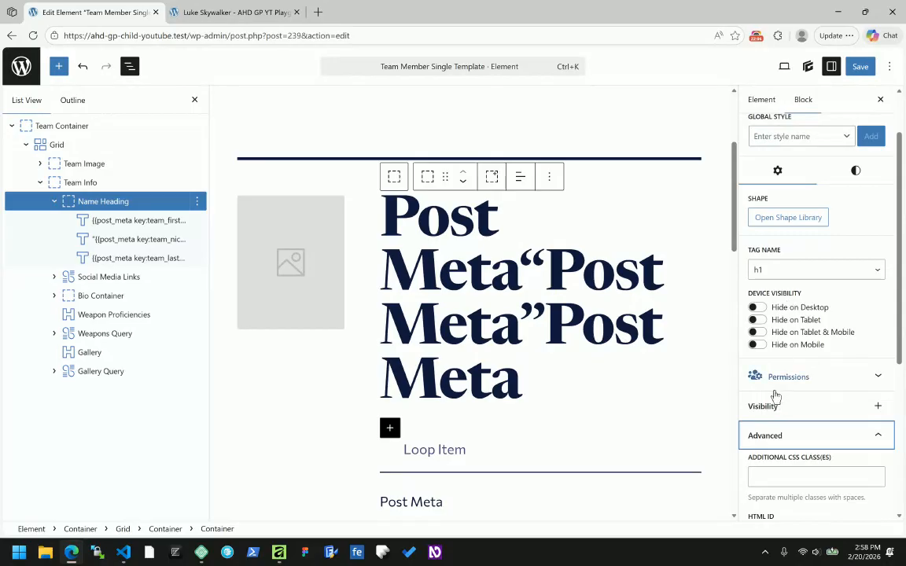
pyautogui.scroll(1, 793, 248)
# Step: Try h2 as the Name Heading container's tag name and set it back to h1
pyautogui.click(776, 328)
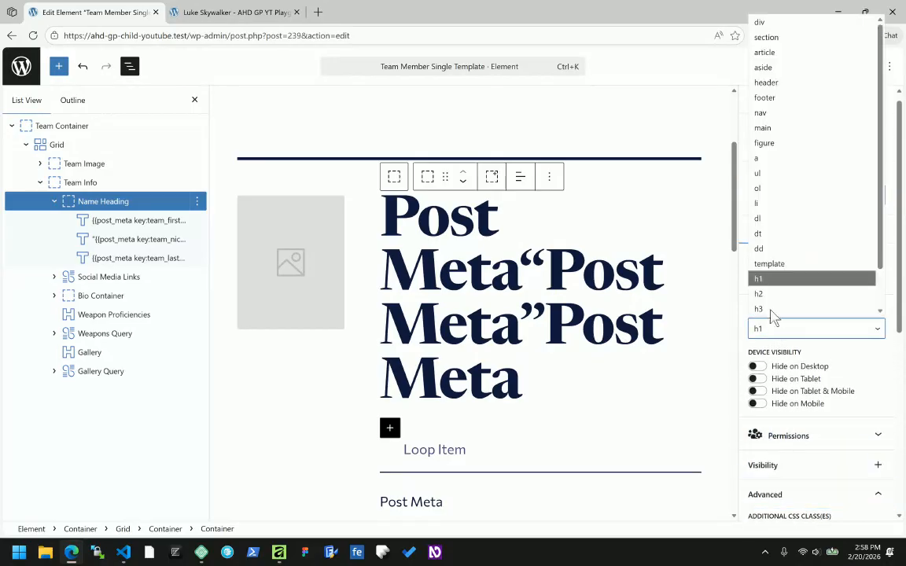
pyautogui.click(767, 295)
pyautogui.click(781, 331)
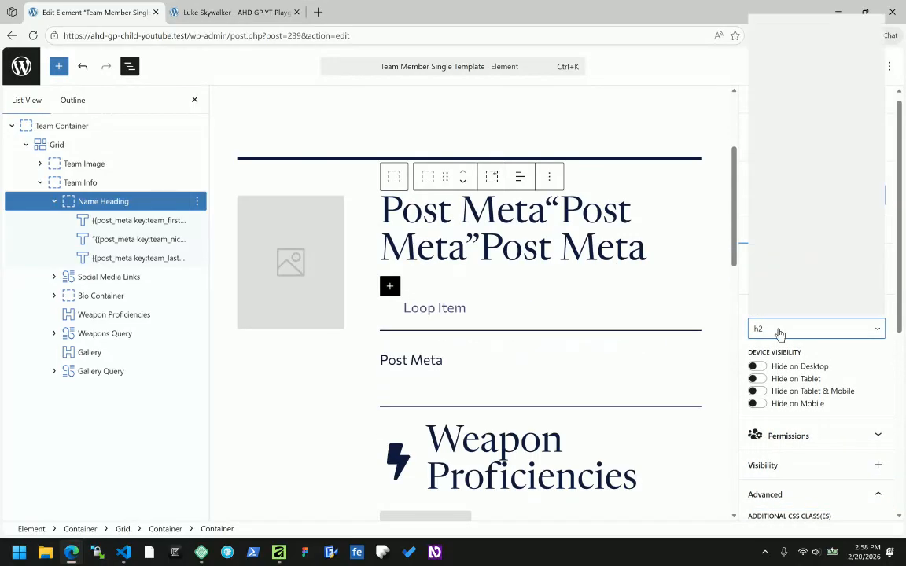
pyautogui.click(777, 287)
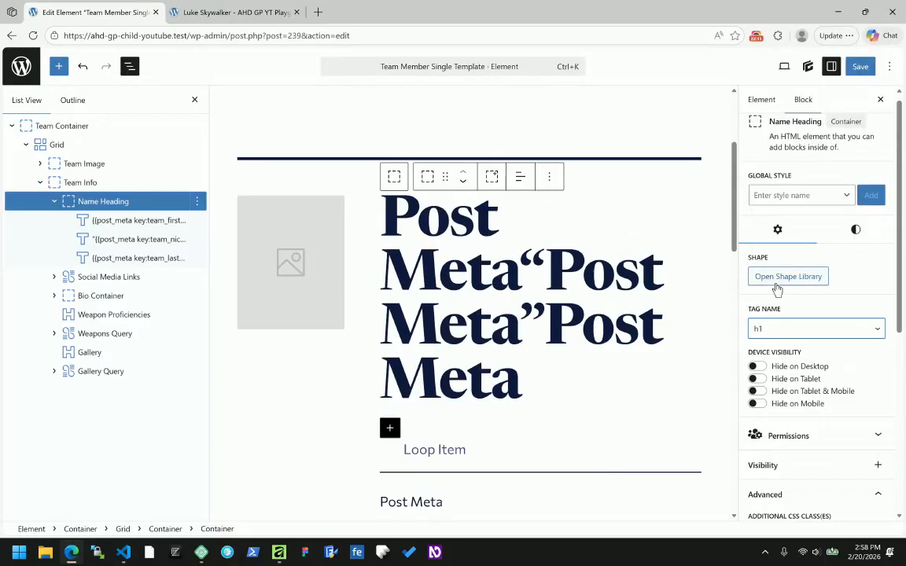
# Step: Save the Team Member single template and return to the Luke Skywalker page
pyautogui.click(859, 66)
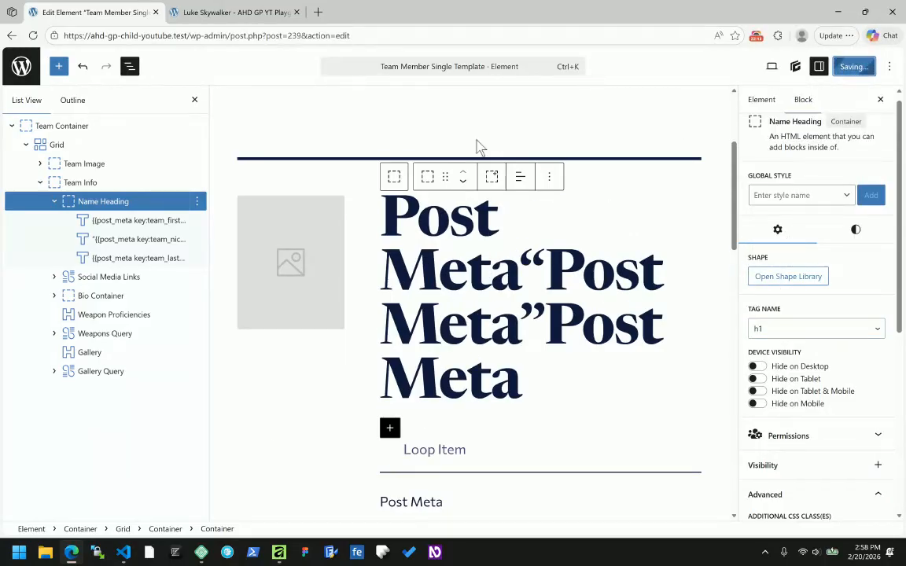
pyautogui.click(268, 11)
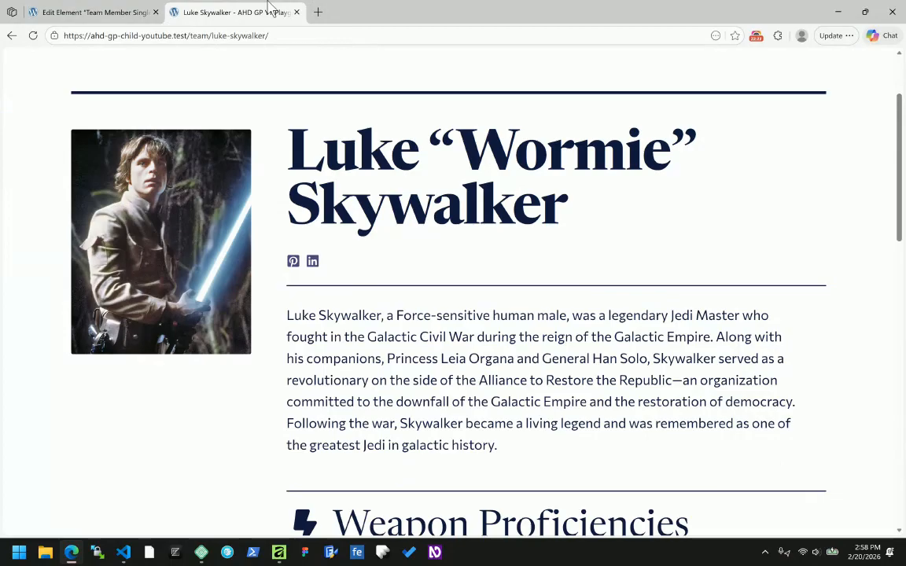
# Step: Switch to Visual Studio Code and examine the block_type_metadata filter in generateblocks.php
pyautogui.hotkey('alt', 'Tab')
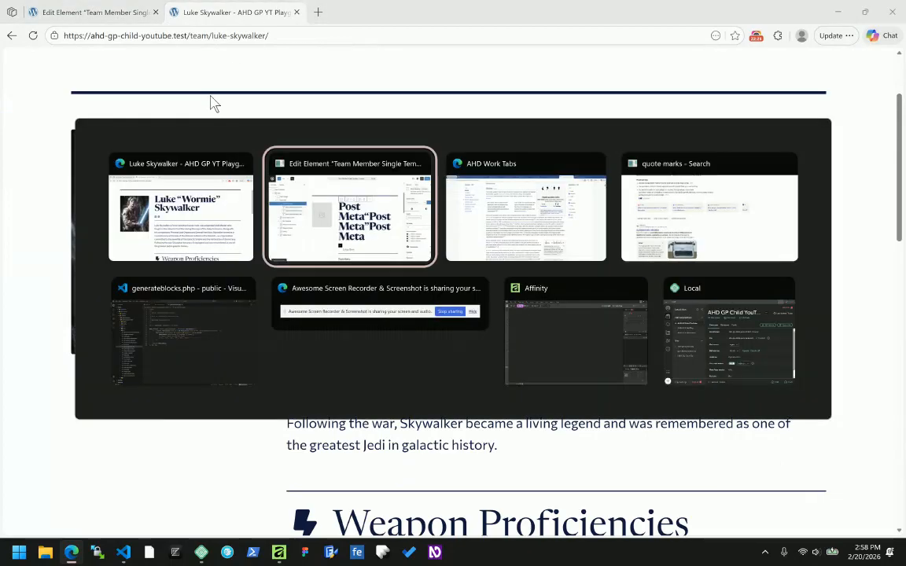
pyautogui.hotkey('alt', 'Tab')
pyautogui.hotkey('alt', 'Tab')
pyautogui.hotkey('alt', 'Tab')
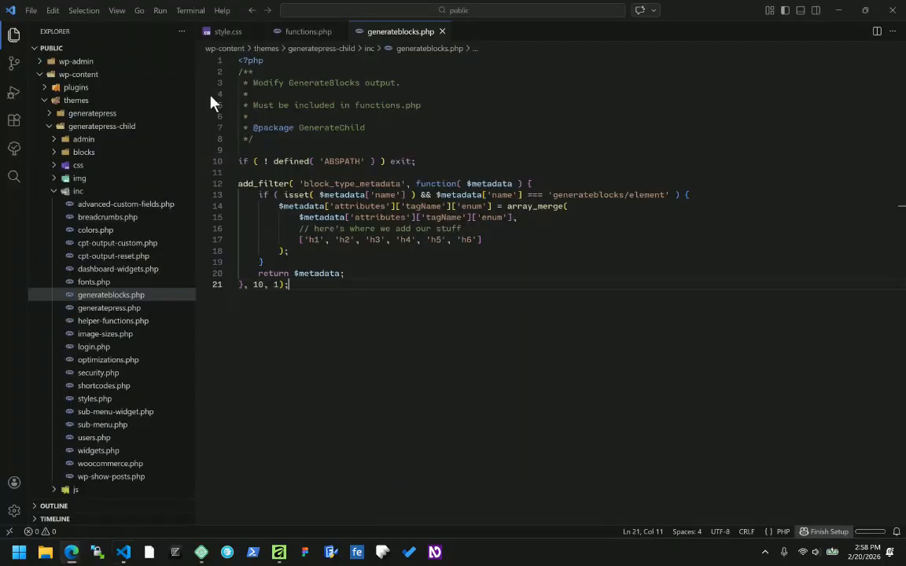
pyautogui.doubleClick(339, 183)
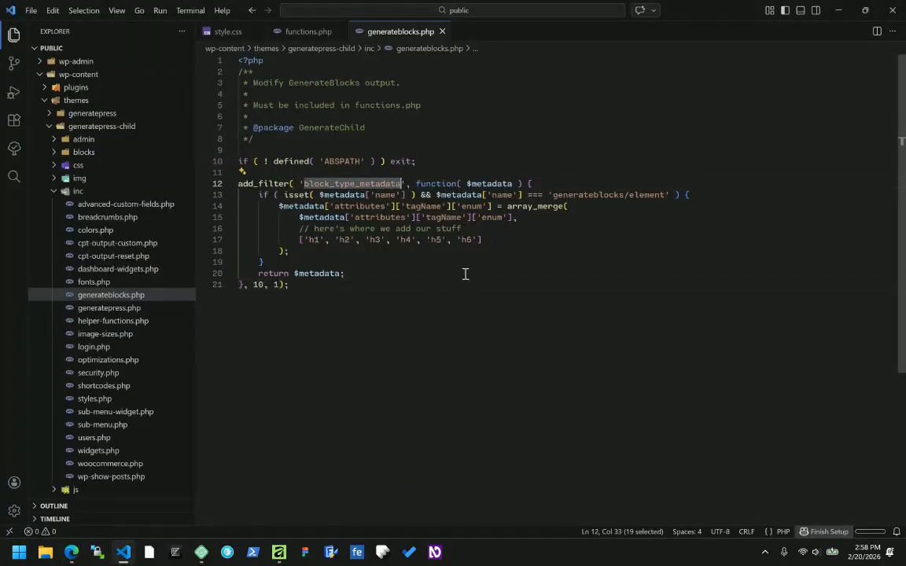
pyautogui.hotkey('alt', 'Tab')
pyautogui.hotkey('alt', 'Tab')
pyautogui.hotkey('alt', 'shift', 'Tab')
pyautogui.hotkey('alt', 'shift', 'Tab')
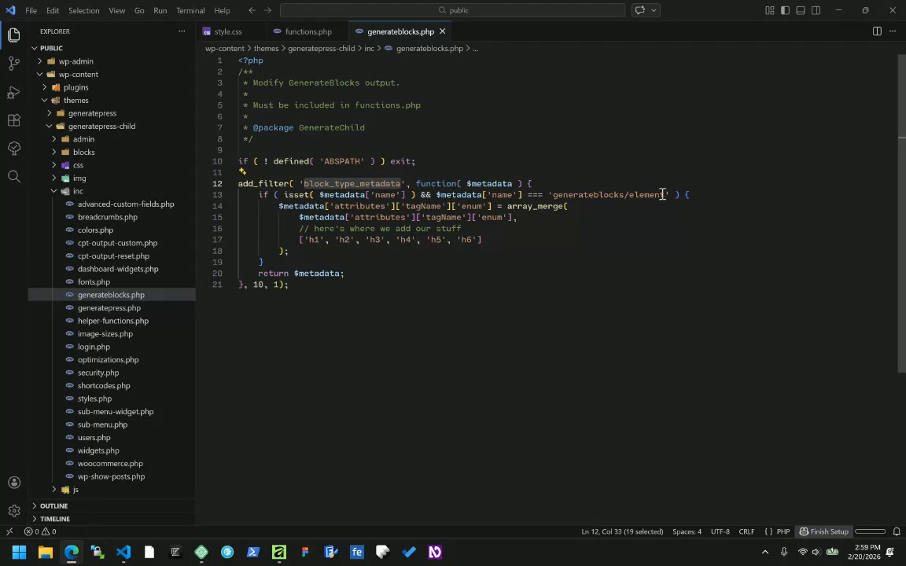
# Step: Examine the generateblocks/element name check in the filter's condition and return to the Luke Skywalker page in the browser
pyautogui.moveTo(666, 195); pyautogui.dragTo(554, 196)
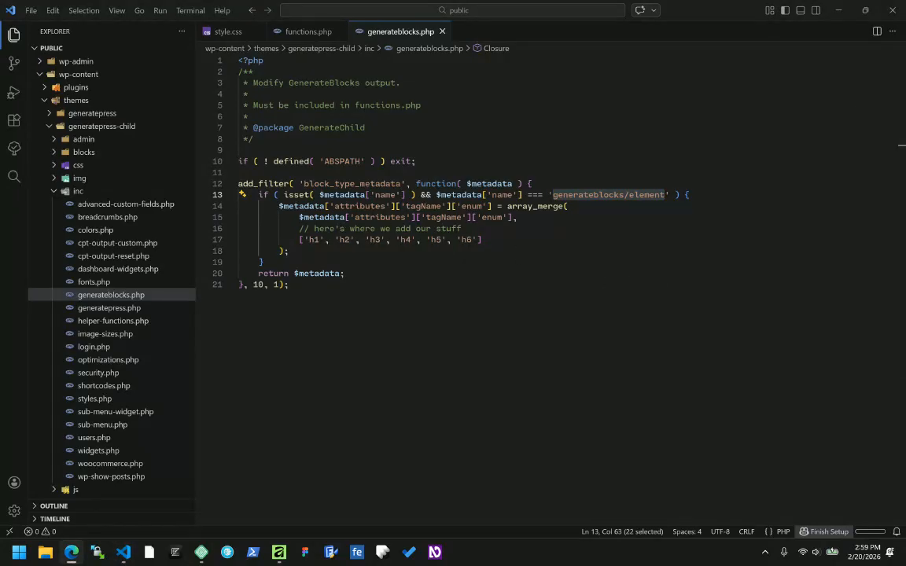
pyautogui.click(540, 112)
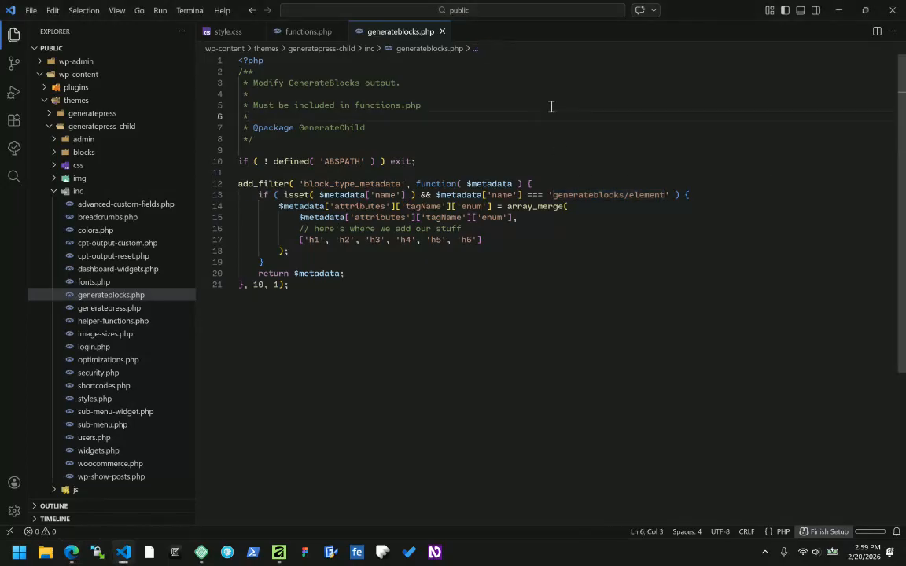
pyautogui.click(837, 10)
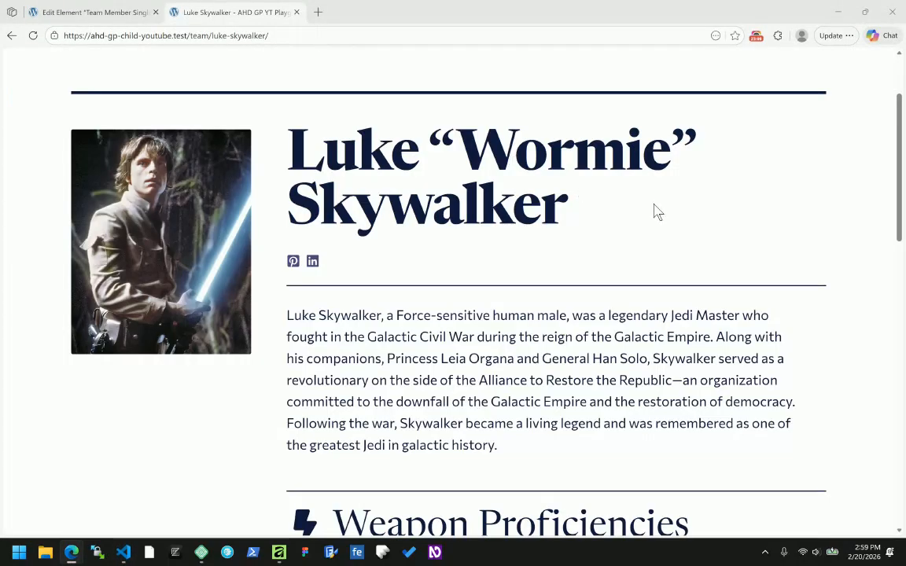